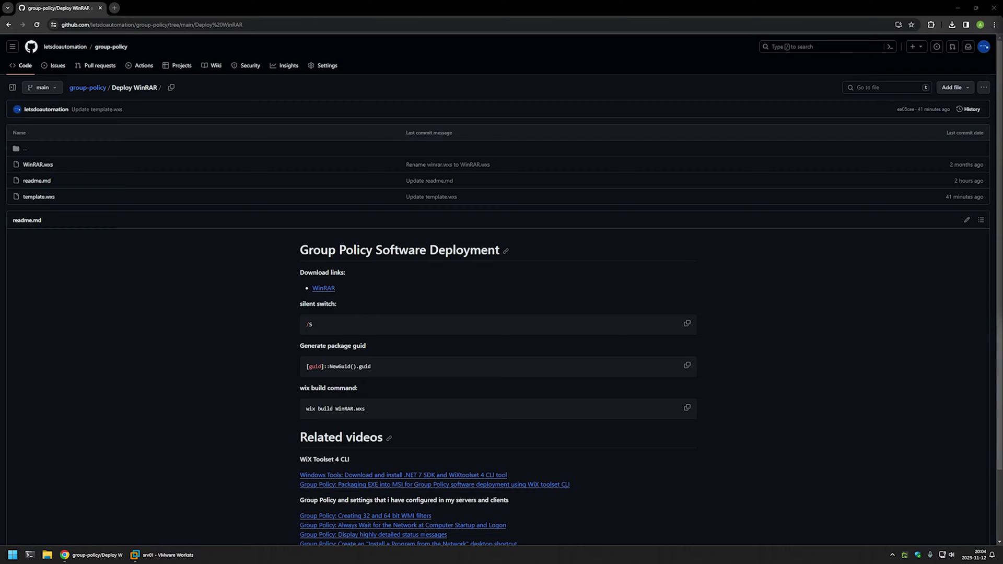
# Review the readme's Related videos section, covering the Windows server setup, Group Policy settings and WiX Toolset 4 CLI links
pyautogui.scroll(-3, 819, 204)
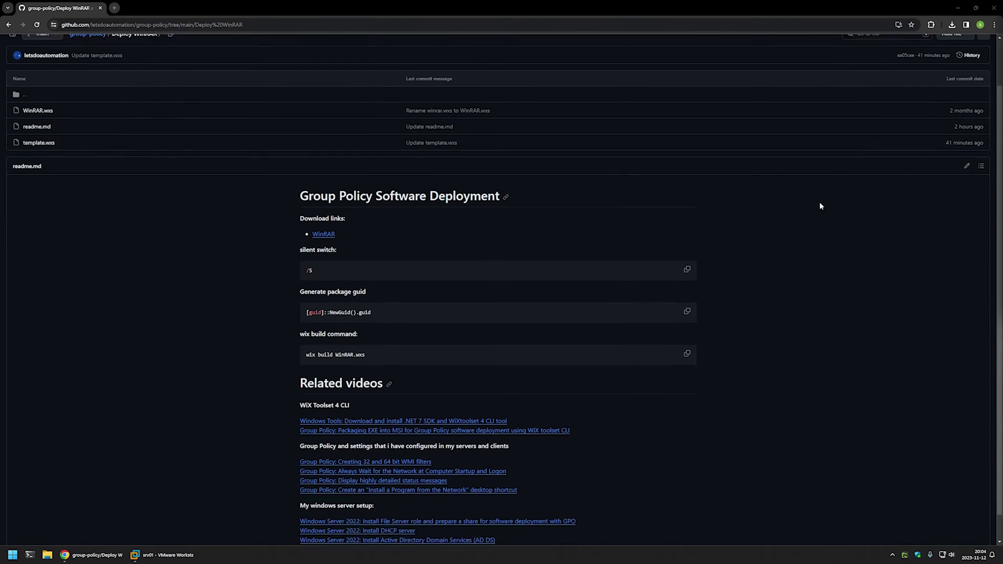
pyautogui.moveTo(496, 513); pyautogui.dragTo(294, 354)
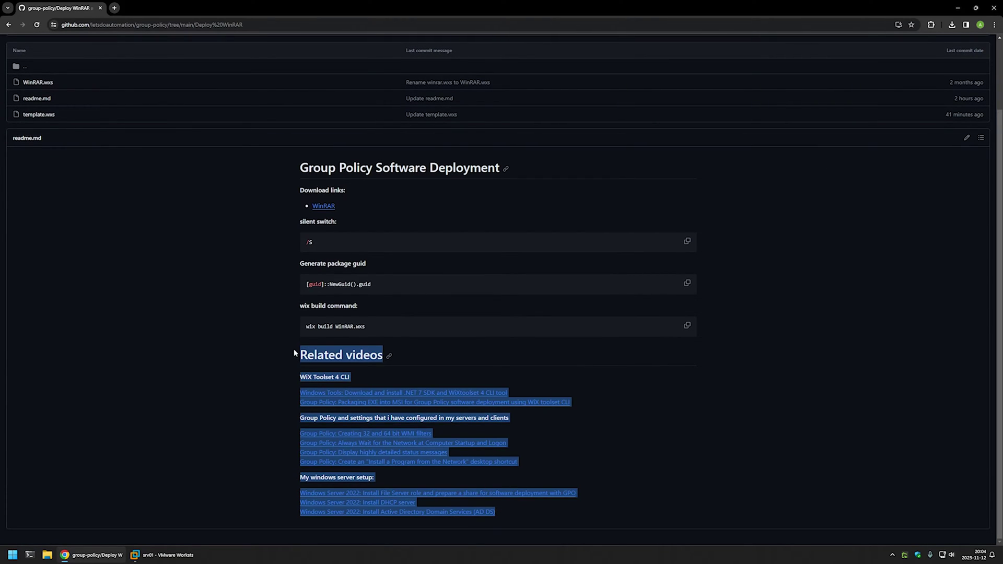
pyautogui.click(466, 362)
pyautogui.moveTo(513, 517); pyautogui.dragTo(293, 477)
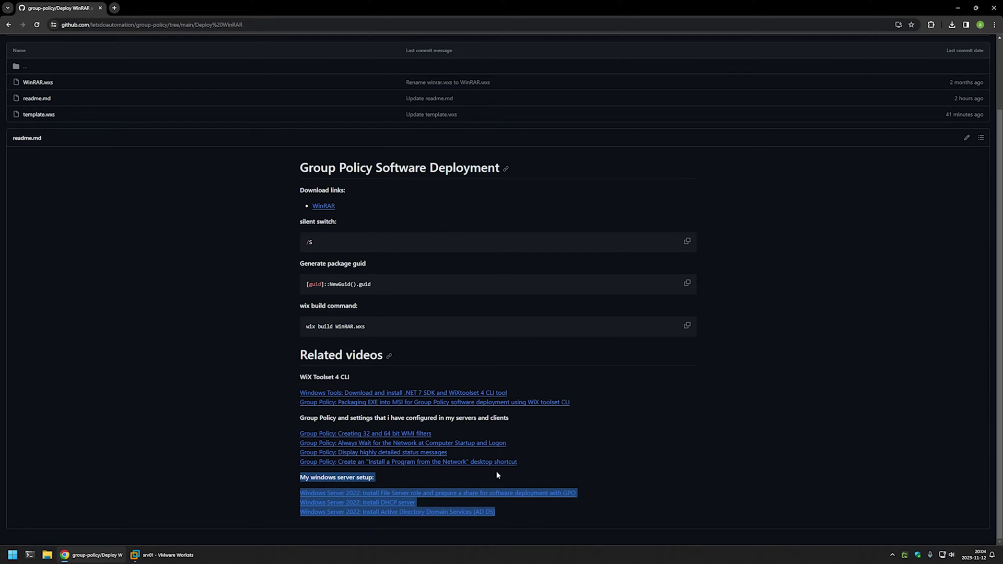
pyautogui.click(533, 466)
pyautogui.moveTo(532, 463); pyautogui.dragTo(510, 422)
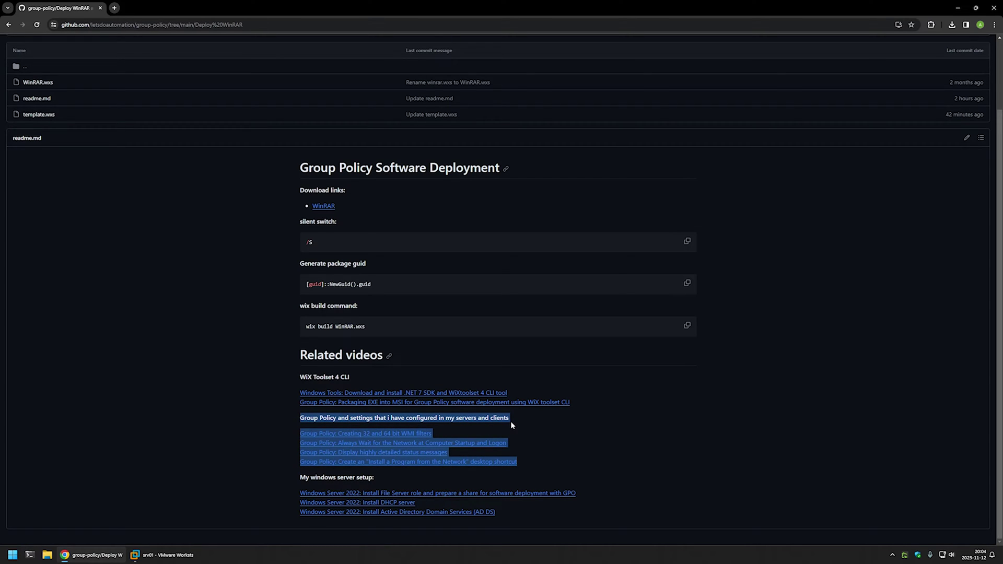
pyautogui.click(544, 412)
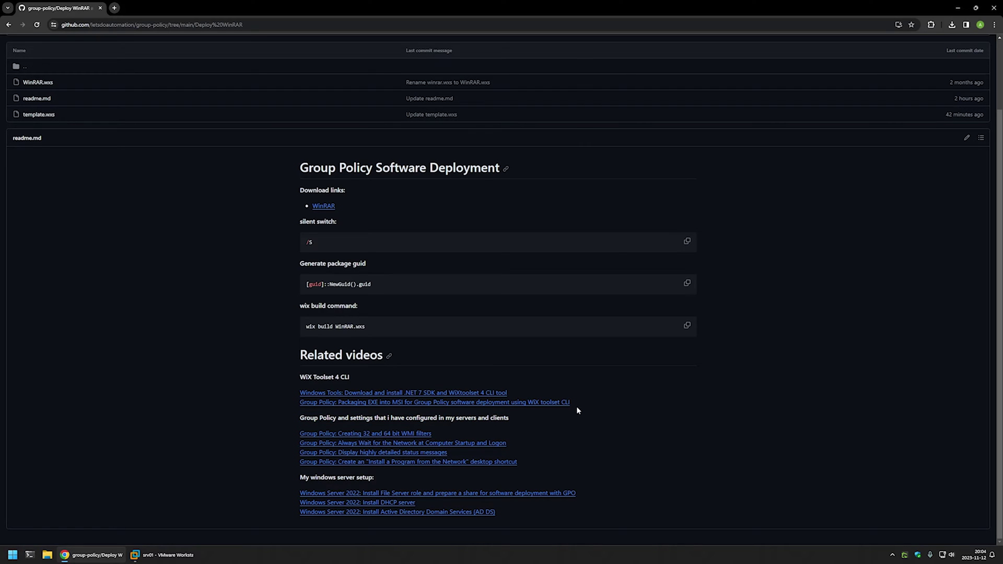
pyautogui.moveTo(583, 402); pyautogui.dragTo(288, 376)
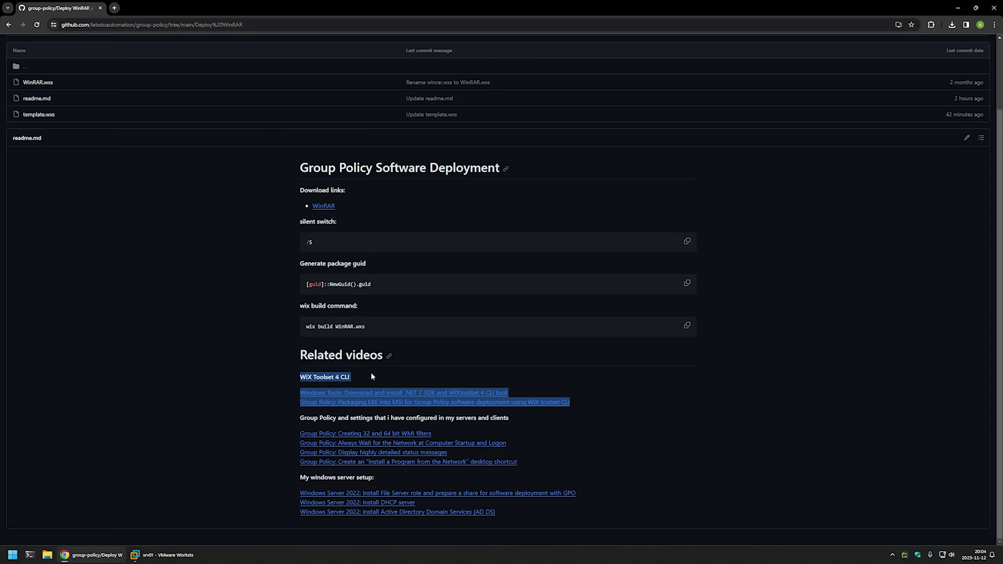
# Download the WinRAR 6.24 English 64-bit installer through the readme's WinRAR link and open the Downloads folder
pyautogui.scroll(2, 372, 376)
pyautogui.click(388, 324)
pyautogui.middleClick(325, 289)
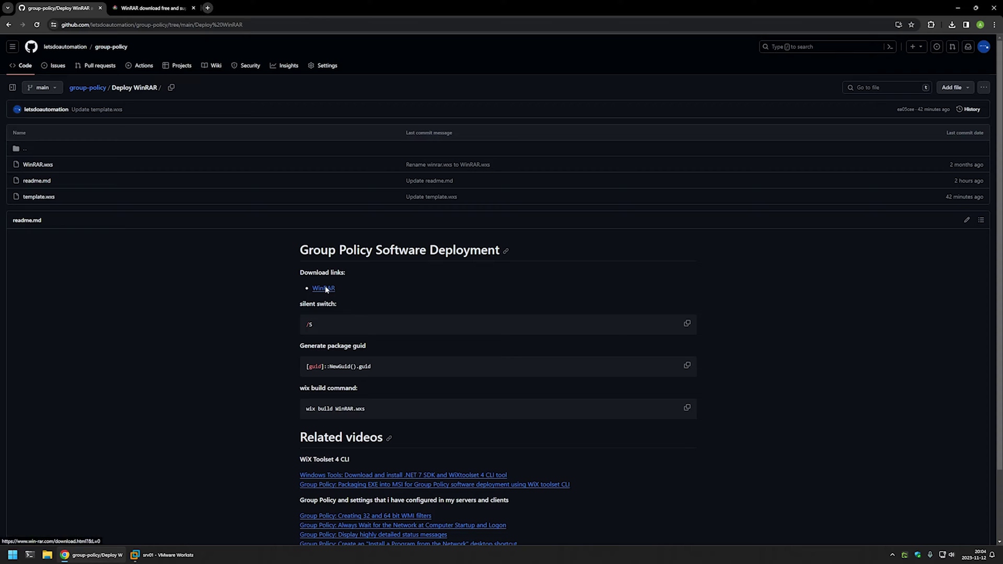
pyautogui.click(152, 8)
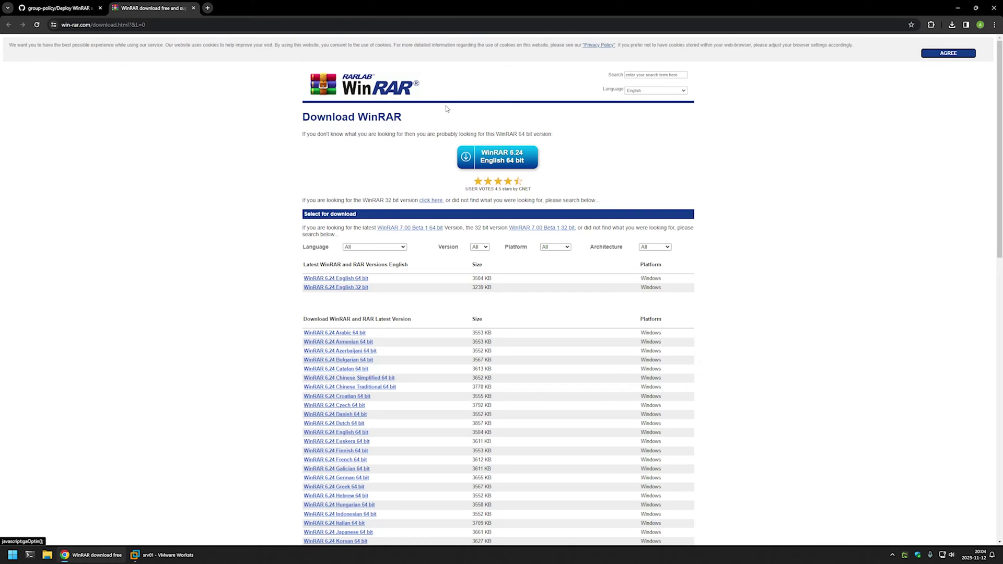
pyautogui.click(486, 159)
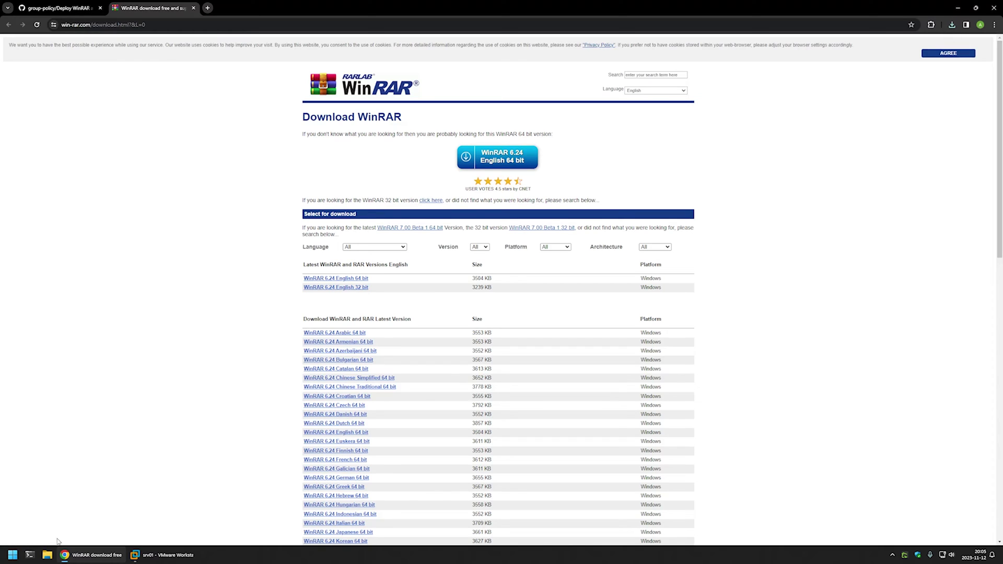
pyautogui.rightClick(47, 555)
pyautogui.click(36, 432)
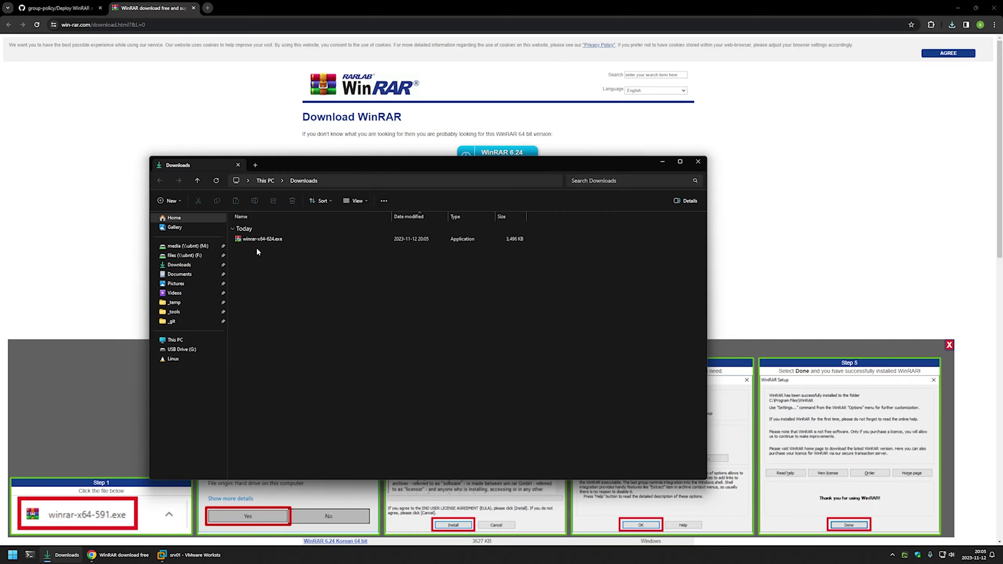
# Download the raw template.wxs file from the Deploy WinRAR folder of the GitHub repository
pyautogui.click(58, 8)
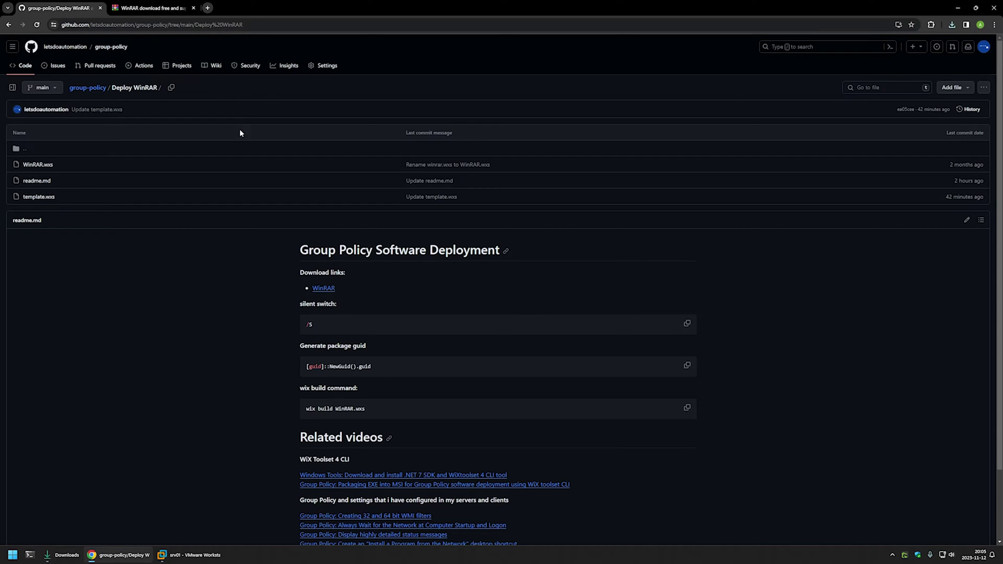
pyautogui.moveTo(19, 165); pyautogui.dragTo(66, 174)
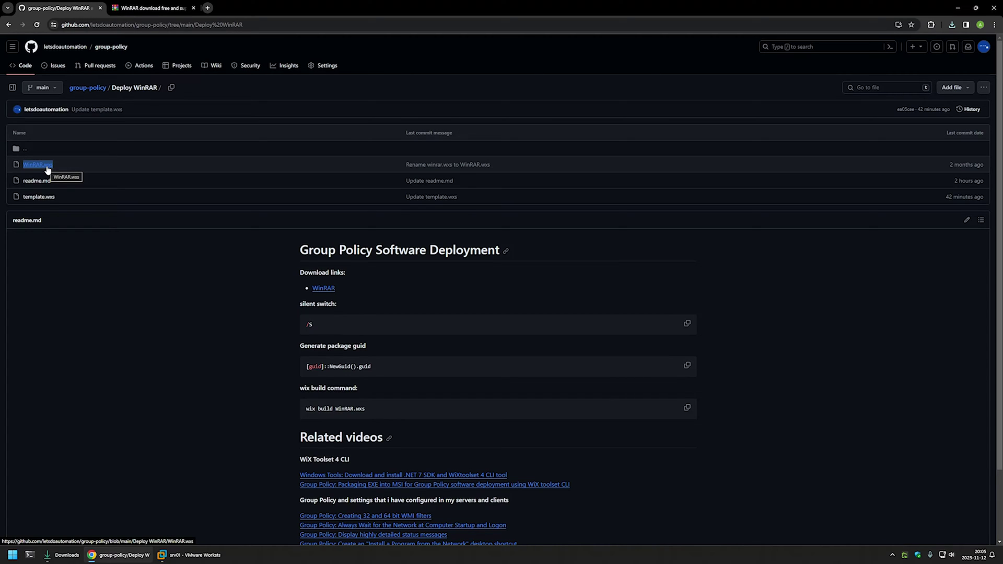
pyautogui.moveTo(78, 195); pyautogui.dragTo(23, 198)
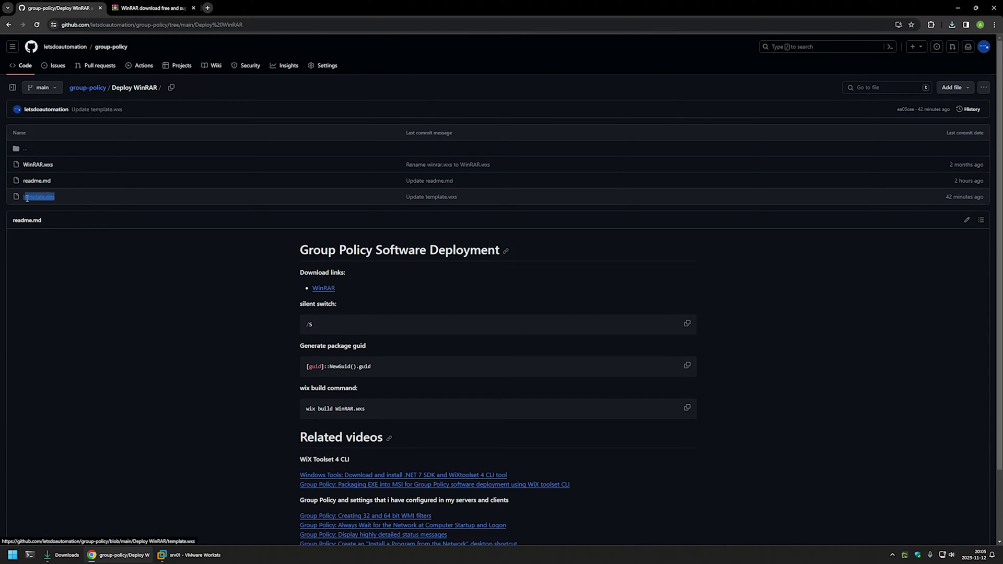
pyautogui.click(26, 200)
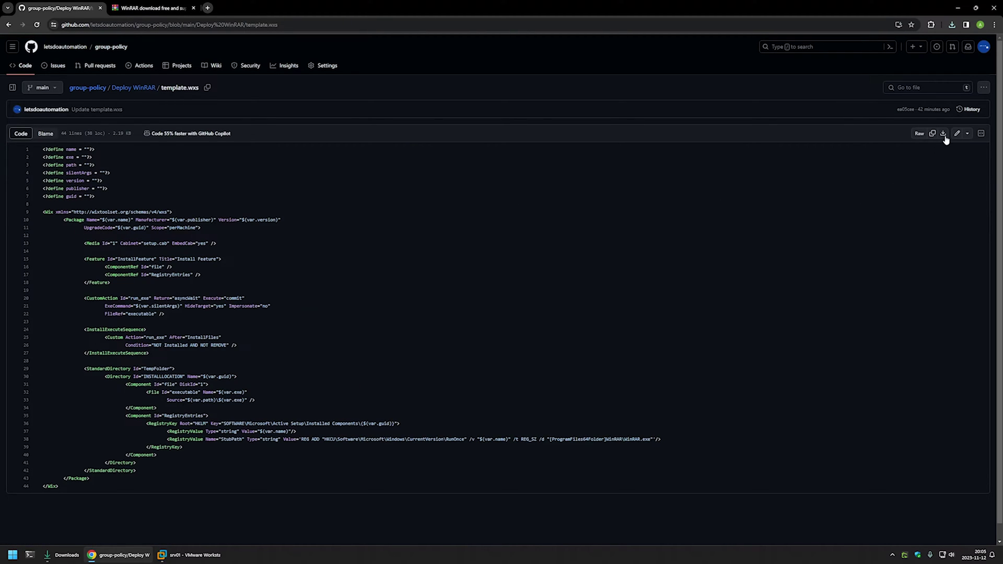
pyautogui.click(943, 134)
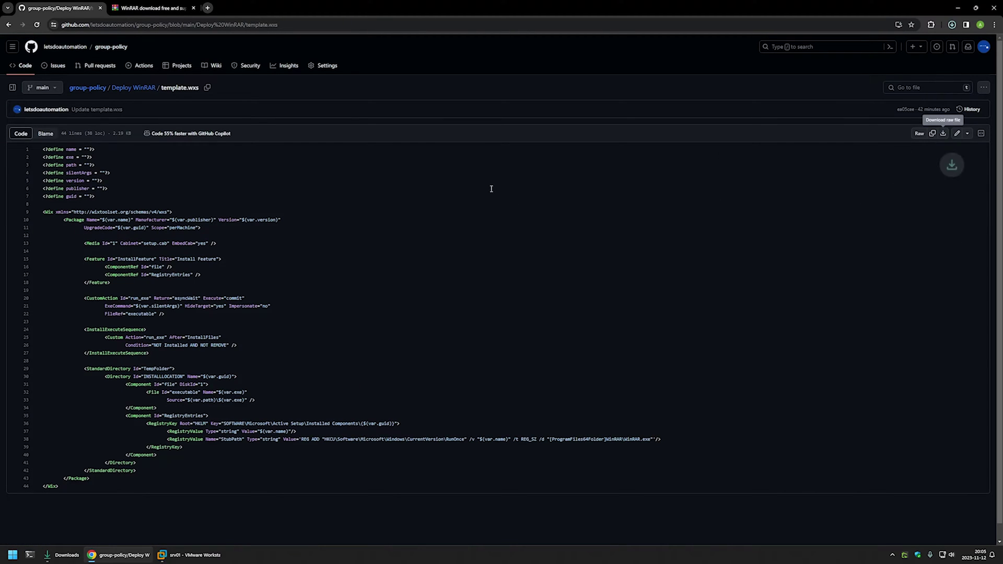
# Rename the downloaded template.wxs in the Downloads folder to winrar.wxs
pyautogui.click(72, 558)
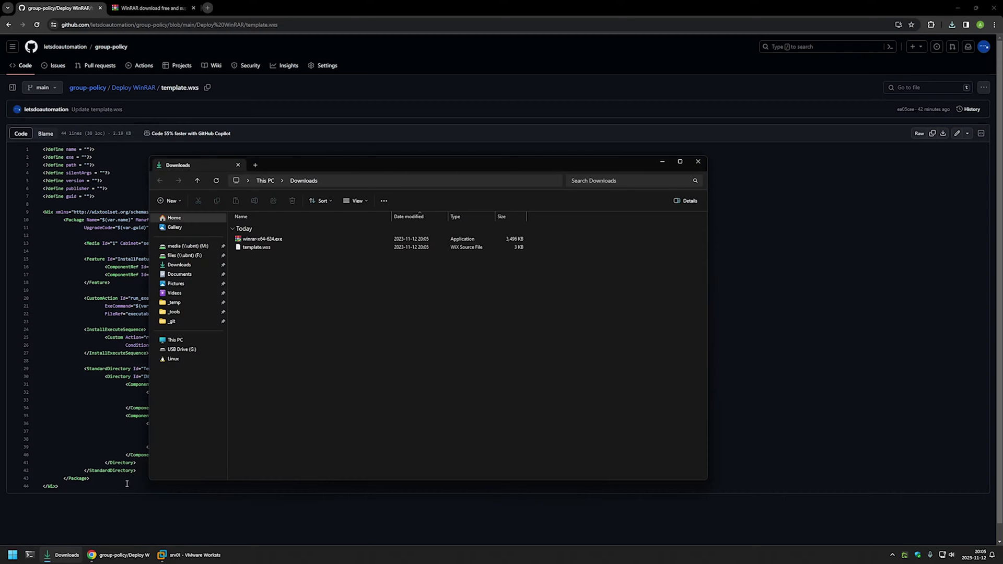
pyautogui.click(251, 248)
pyautogui.rightClick(251, 254)
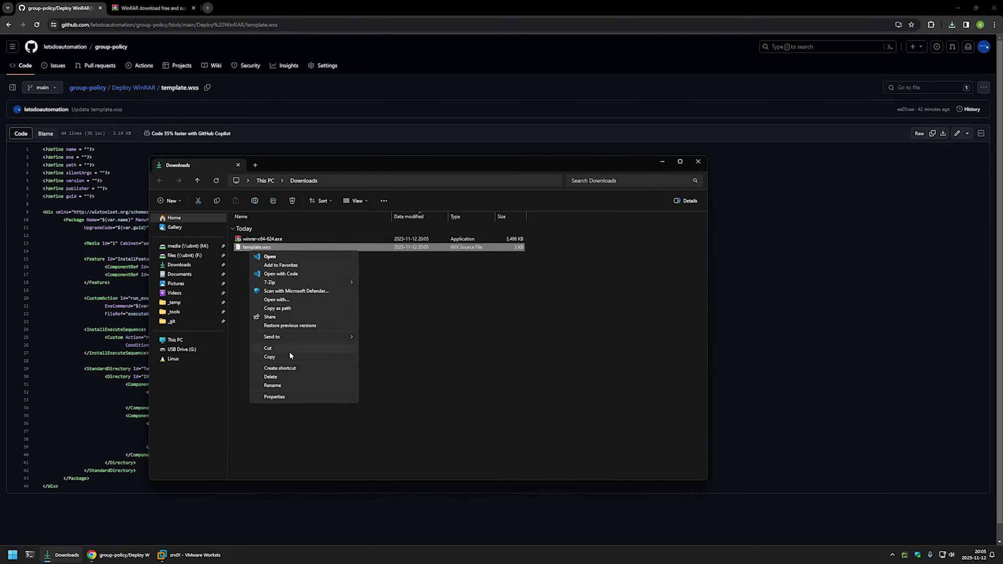
pyautogui.click(286, 384)
pyautogui.write('winrar')
pyautogui.press('Return')
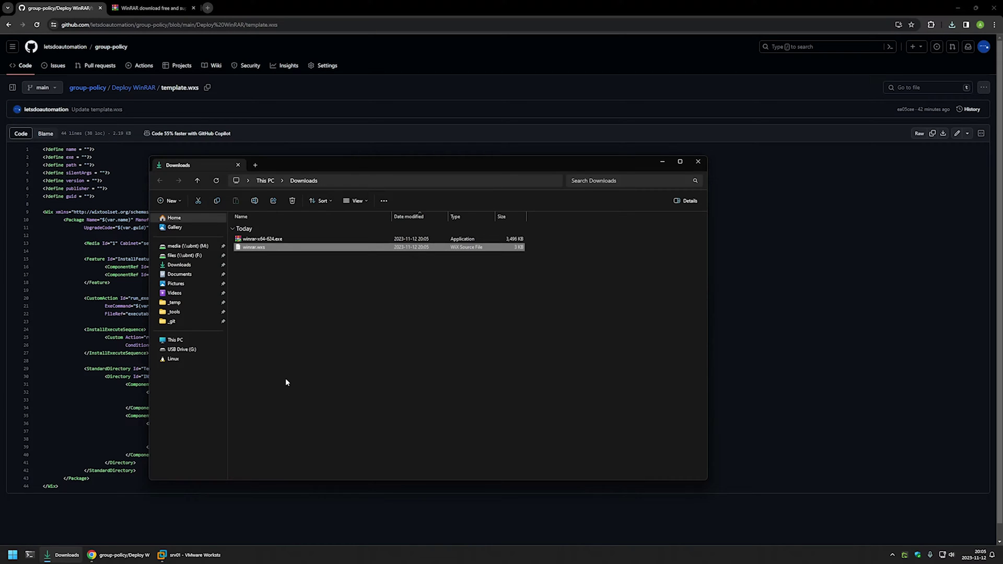
# Open winrar.wxs in Visual Studio Code and look through its contents
pyautogui.rightClick(250, 253)
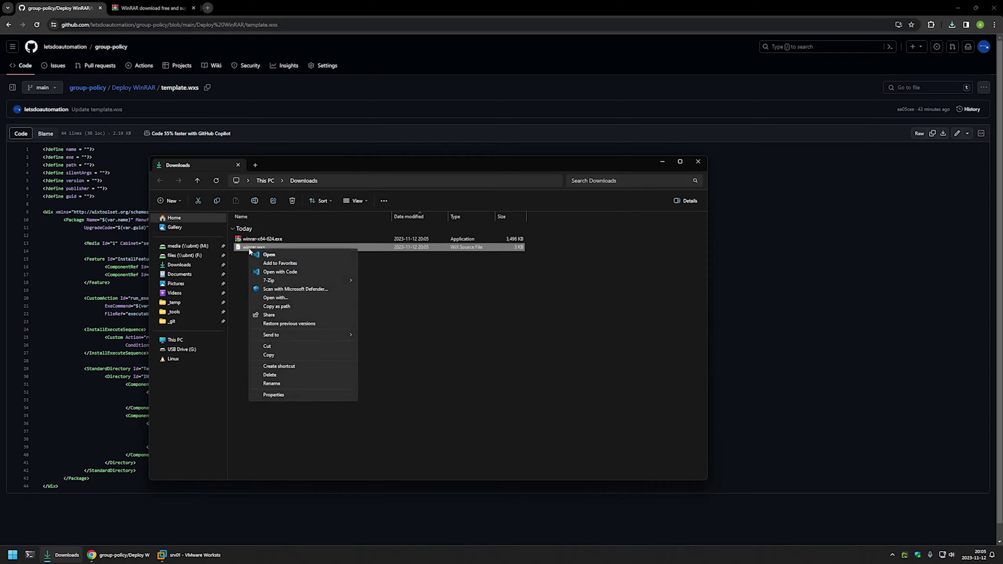
pyautogui.click(294, 271)
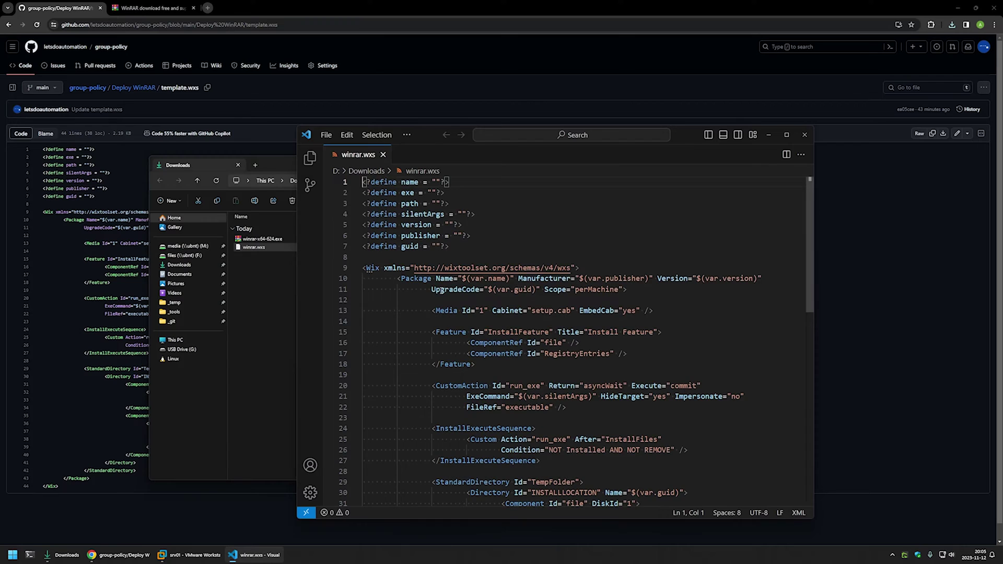
pyautogui.click(459, 248)
pyautogui.scroll(-5, 459, 249)
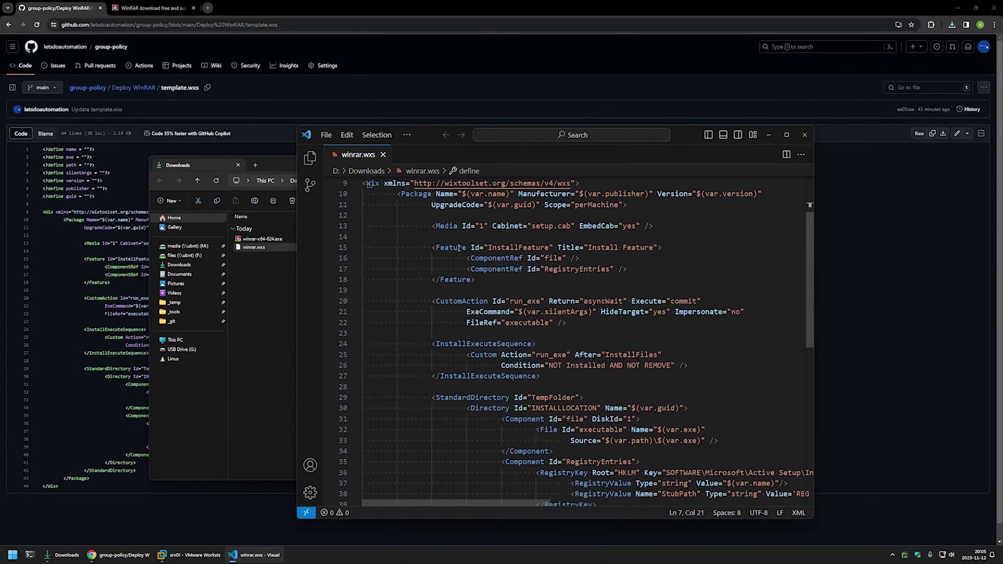
pyautogui.scroll(5, 459, 248)
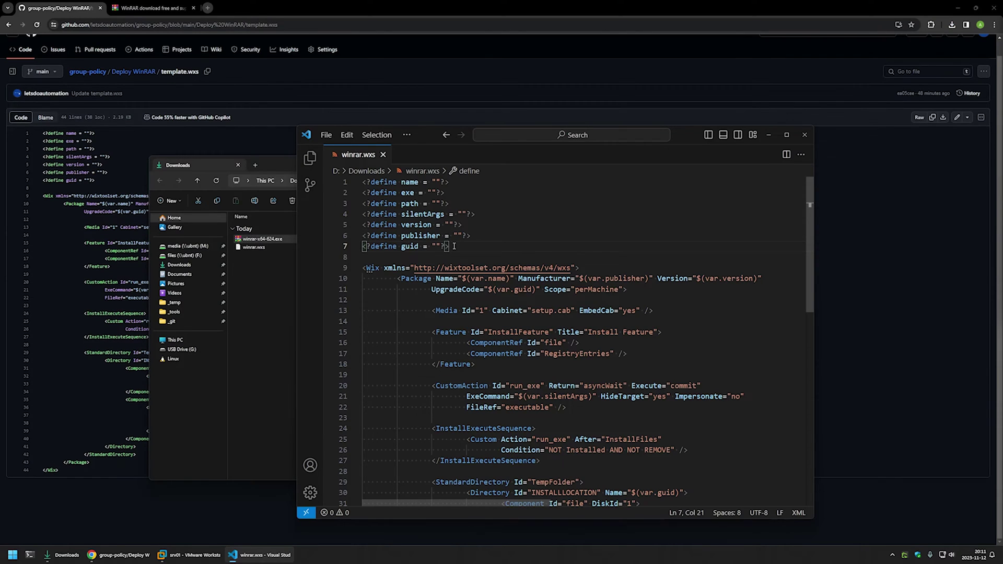
# Examine the RegistryEntries component in winrar.wxs, especially the Active Setup part of its registry key path
pyautogui.scroll(-5, 454, 246)
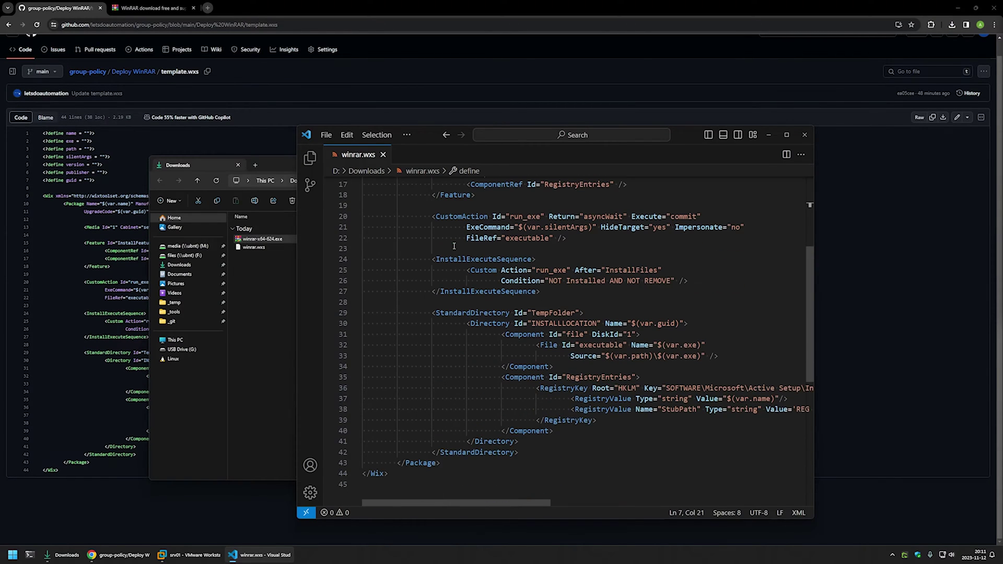
pyautogui.moveTo(577, 403); pyautogui.dragTo(503, 353)
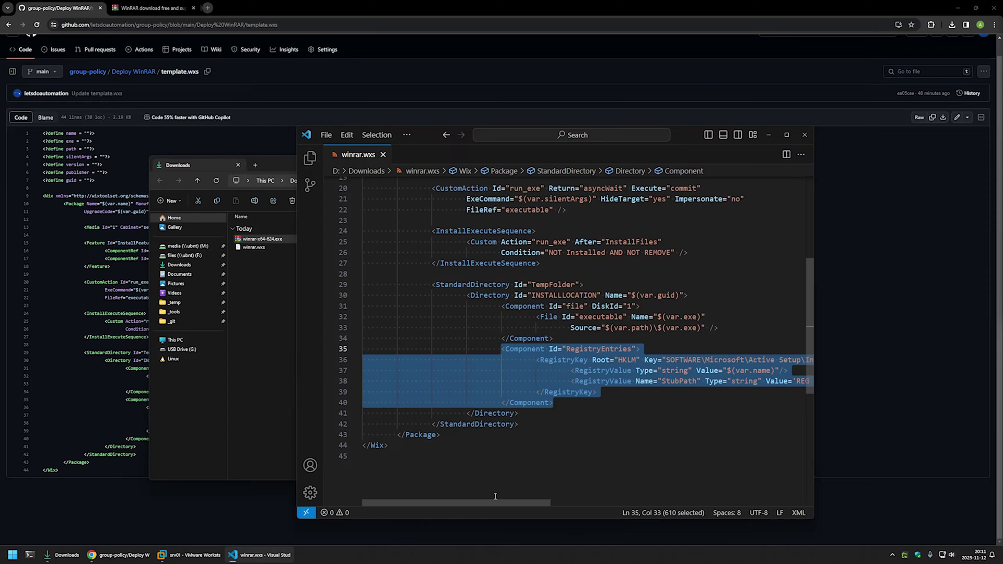
pyautogui.moveTo(490, 503); pyautogui.dragTo(569, 503)
pyautogui.click(561, 381)
pyautogui.moveTo(614, 360); pyautogui.dragTo(560, 362)
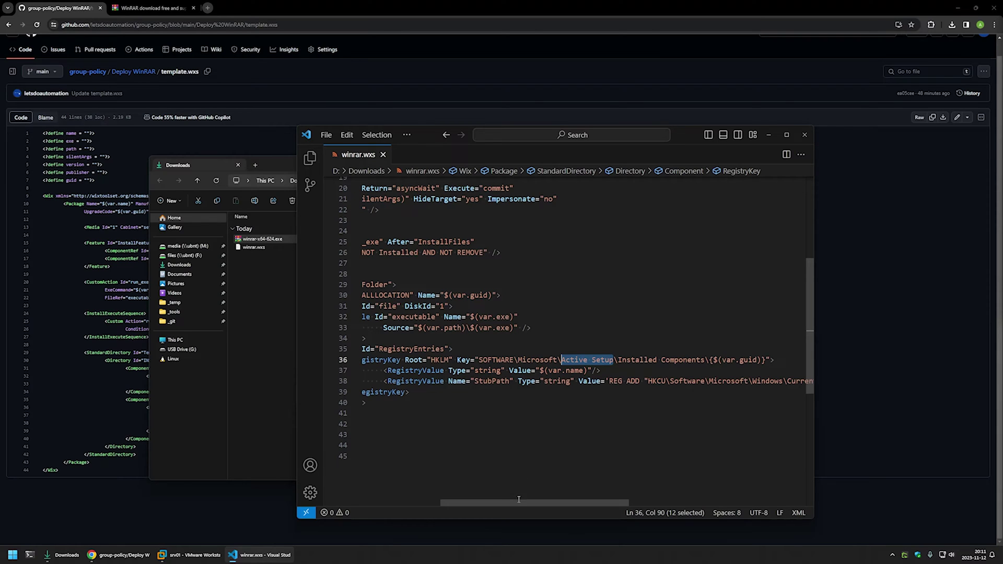
pyautogui.hscroll(-5, 519, 496)
pyautogui.scroll(6, 464, 488)
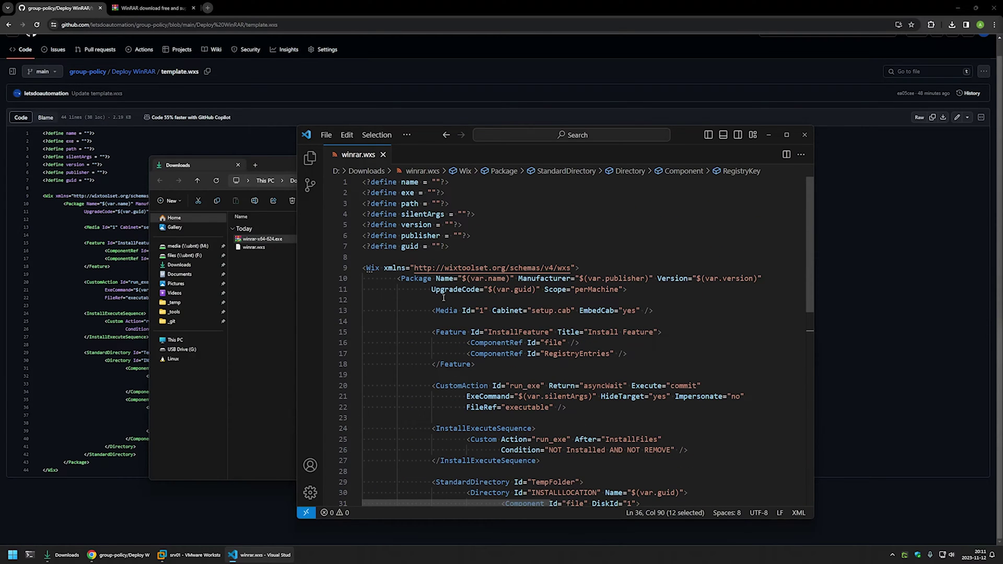
# Set the name variable among the define lines to "WinRAR Installer" and save the file
pyautogui.moveTo(462, 247); pyautogui.dragTo(460, 204)
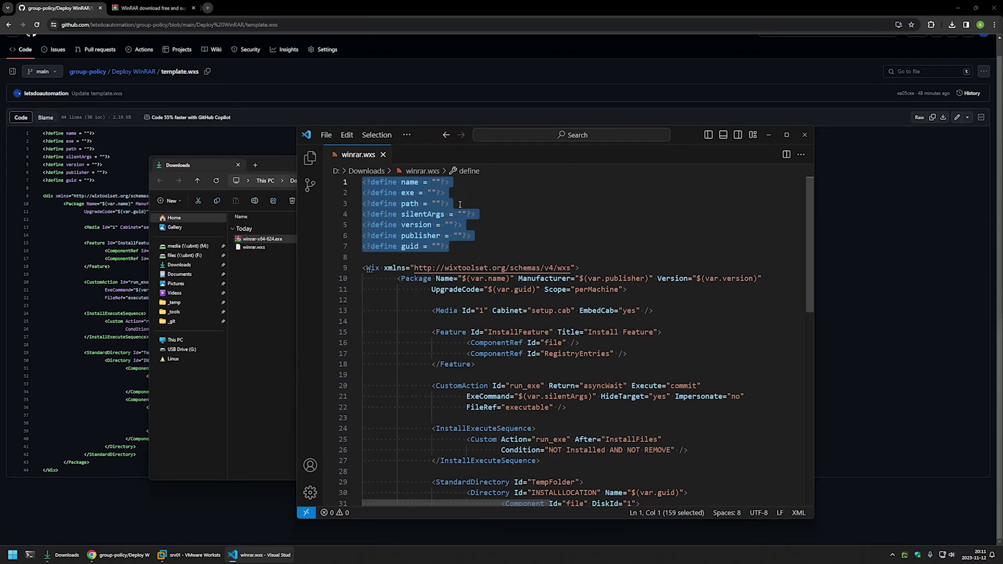
pyautogui.click(459, 247)
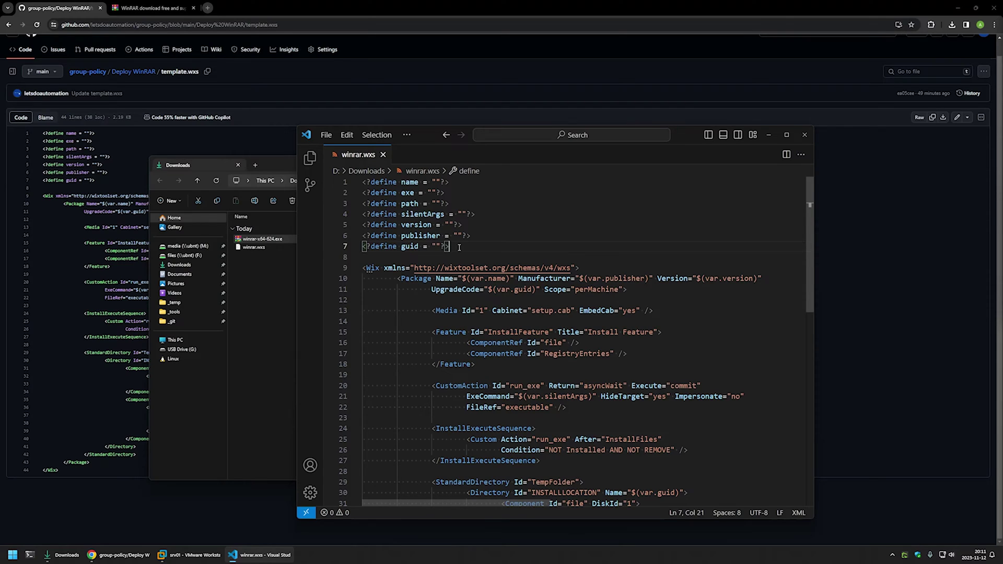
pyautogui.doubleClick(410, 182)
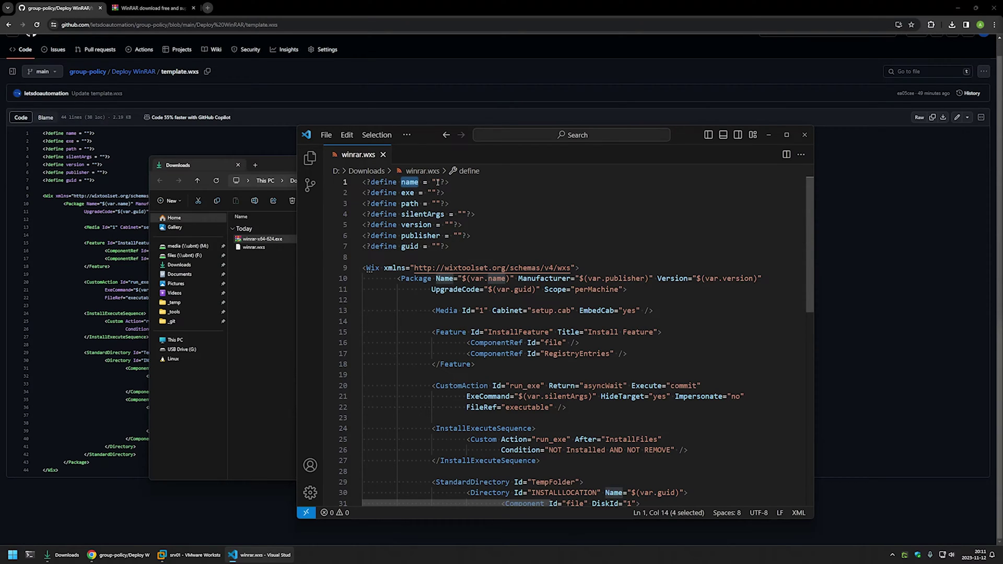
pyautogui.click(437, 183)
pyautogui.write('WinR')
pyautogui.write('AR ')
pyautogui.write('Installer')
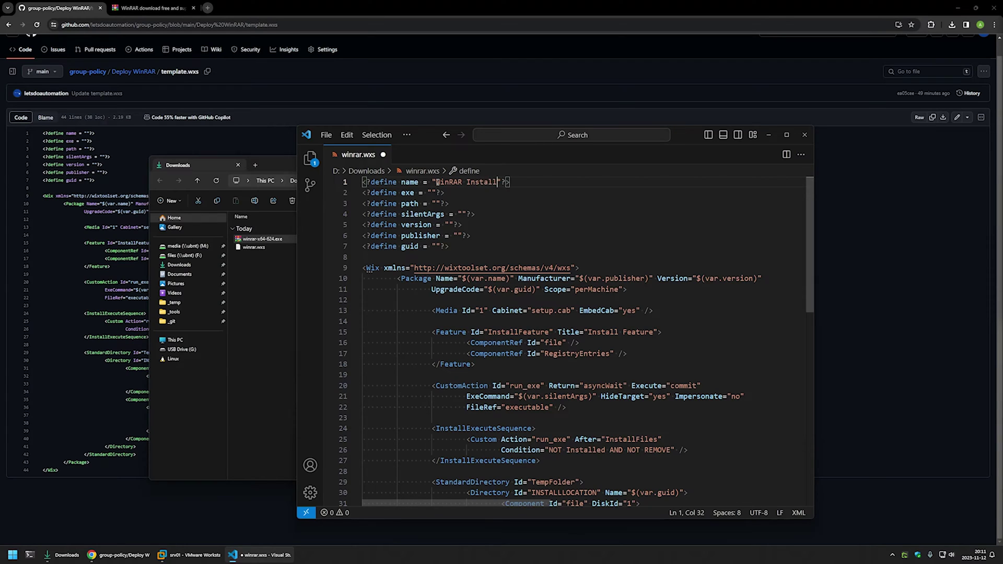
pyautogui.hotkey('ctrl', 's')
# Set the exe variable to "winrar-x64-624.exe" by copying the installer's full file name from the Downloads folder
pyautogui.click(432, 193)
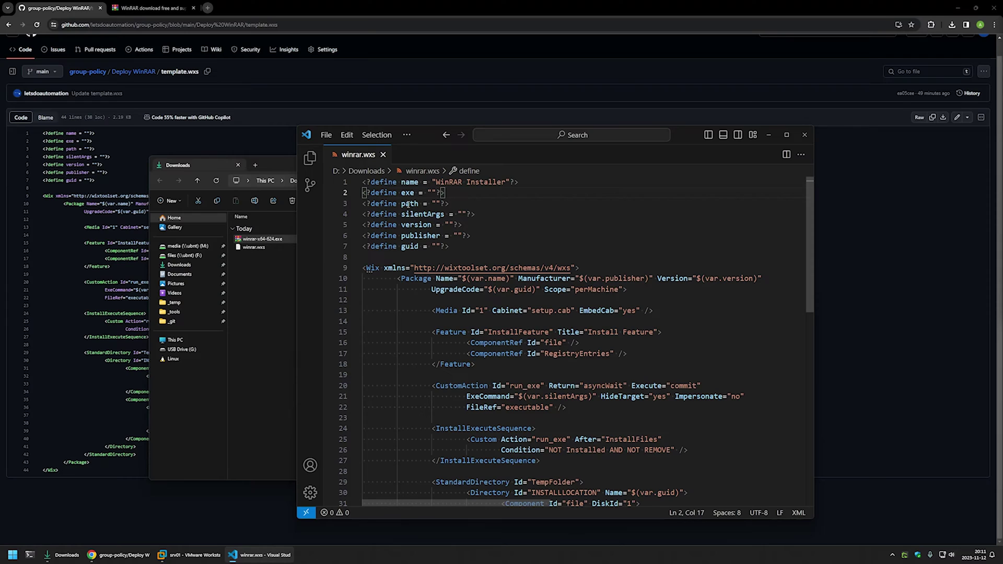
pyautogui.click(266, 267)
pyautogui.rightClick(263, 239)
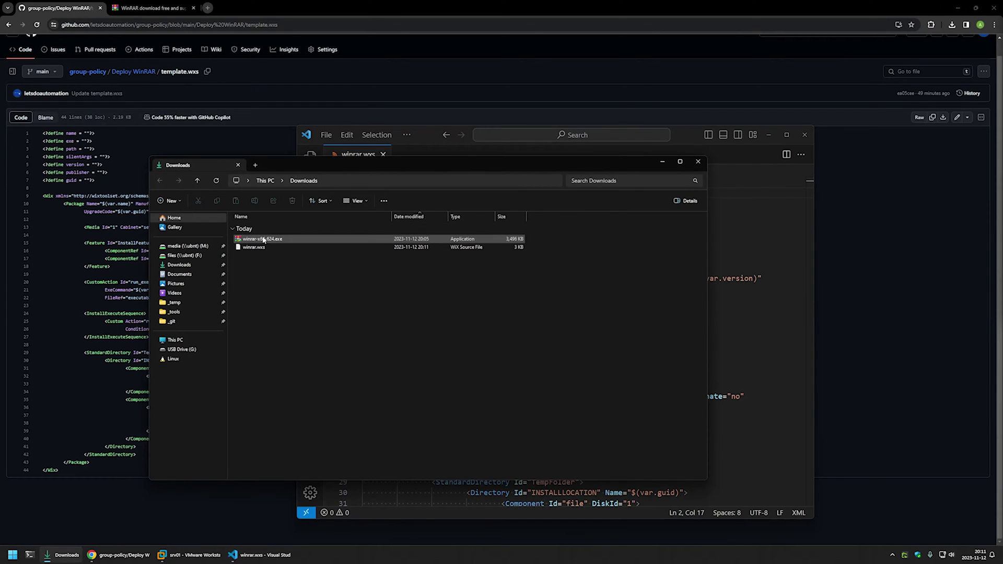
pyautogui.click(292, 398)
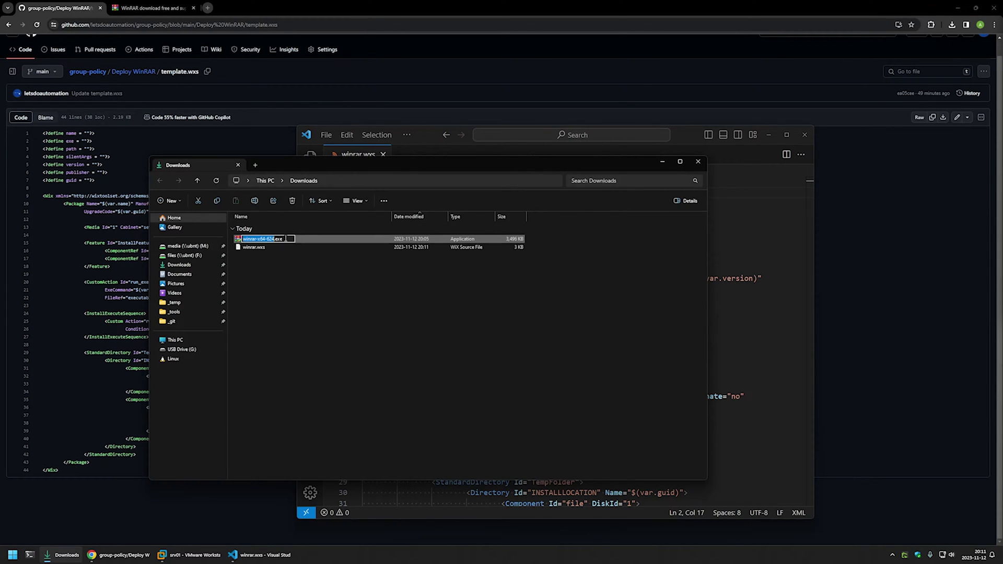
pyautogui.moveTo(286, 238); pyautogui.dragTo(242, 239)
pyautogui.hotkey('ctrl', 'c')
pyautogui.rightClick(263, 239)
pyautogui.click(219, 266)
pyautogui.click(413, 140)
pyautogui.hotkey('ctrl', 'v')
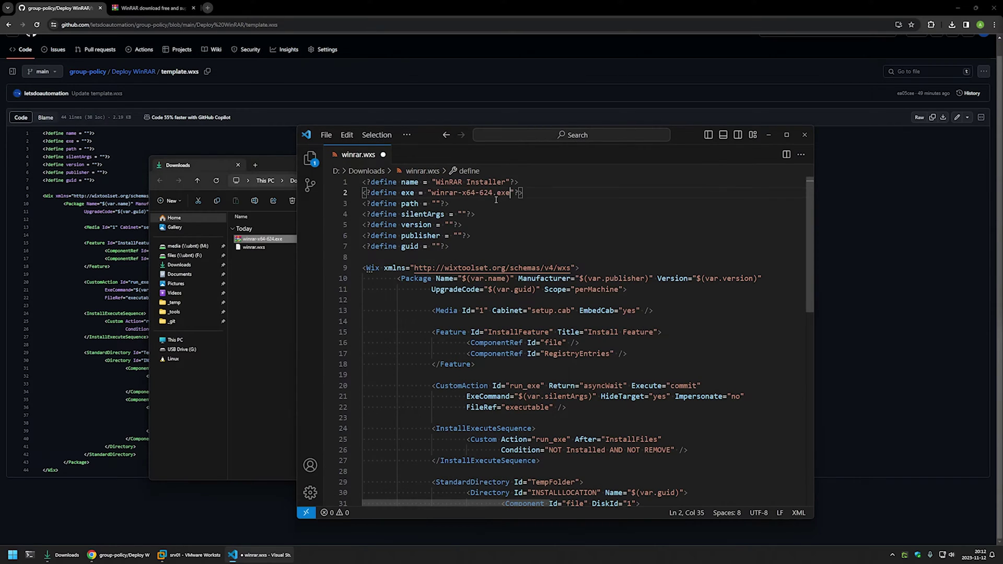
# Set the path variable in winrar.wxs to "D:\Downloads" and save the file
pyautogui.click(437, 204)
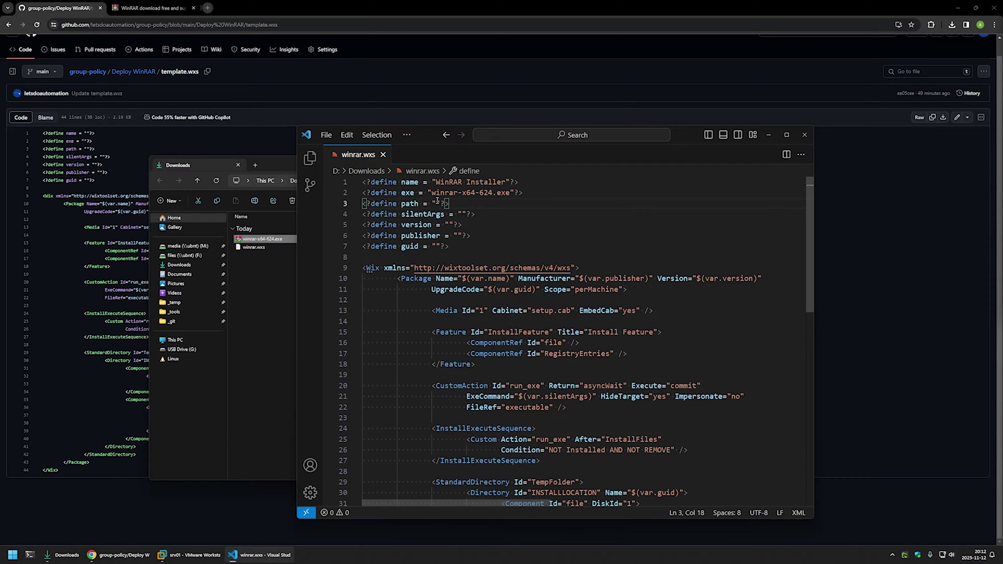
pyautogui.write('D:\\Downloads')
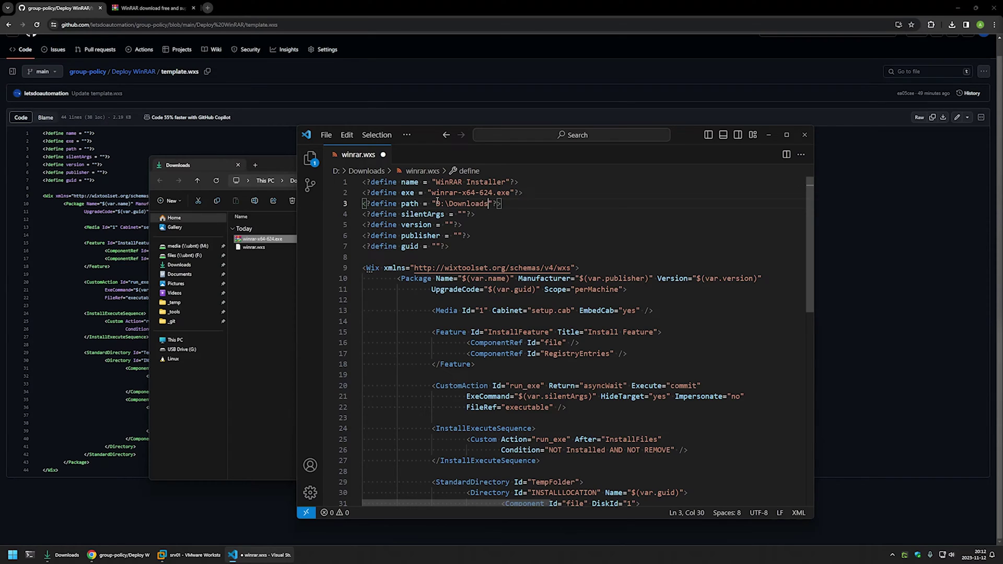
pyautogui.hotkey('ctrl', 's')
# Set the silentArgs variable to "/S" by copying the silent switch from the Deploy WinRAR readme on GitHub
pyautogui.click(423, 214)
pyautogui.click(462, 214)
pyautogui.click(177, 76)
pyautogui.click(134, 71)
pyautogui.moveTo(315, 283); pyautogui.dragTo(305, 284)
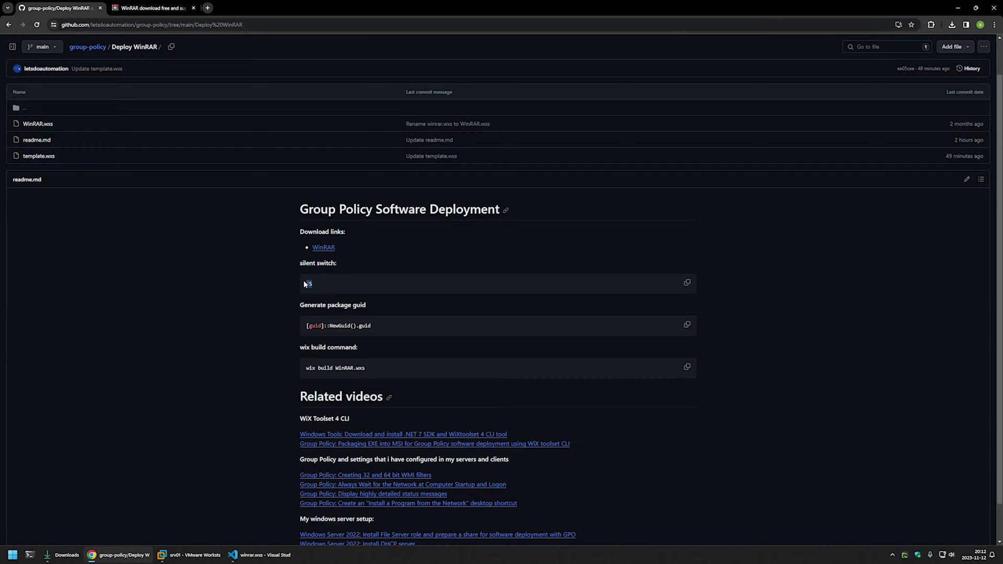
pyautogui.rightClick(307, 284)
pyautogui.click(315, 291)
pyautogui.click(260, 555)
pyautogui.hotkey('ctrl', 'v')
# Set the version variable to "6.24.0", reusing the version digits from the exe file name, and save the file
pyautogui.click(450, 225)
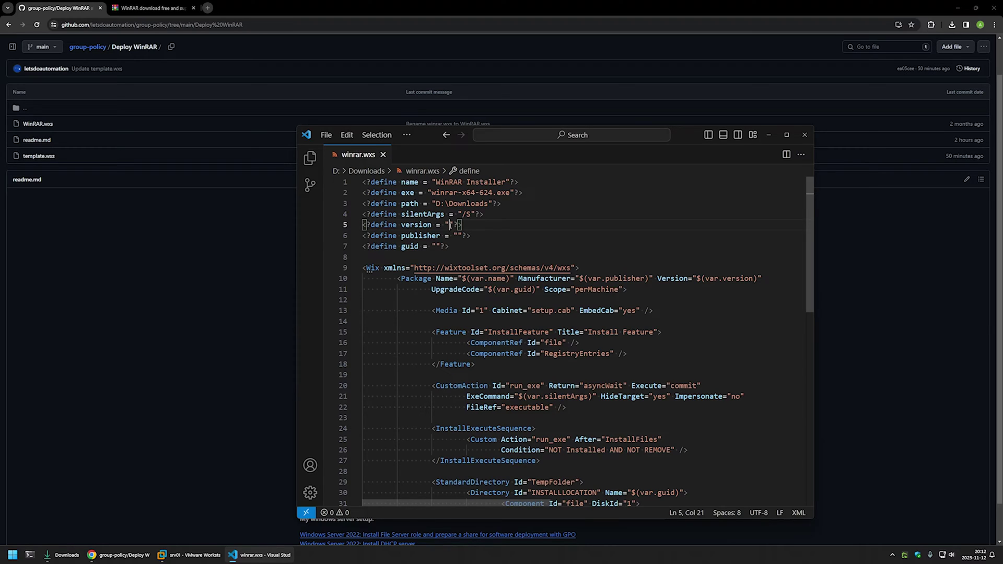
pyautogui.doubleClick(492, 192)
pyautogui.click(450, 225)
pyautogui.hotkey('ctrl', 'v')
pyautogui.press('Left')
pyautogui.press('Left')
pyautogui.write('.')
pyautogui.press('Right')
pyautogui.write('.0')
pyautogui.hotkey('ctrl', 's')
# Set the publisher variable to "letsdoautomation" and save the file
pyautogui.click(457, 235)
pyautogui.write('letsdoautomation')
pyautogui.hotkey('ctrl', 's')
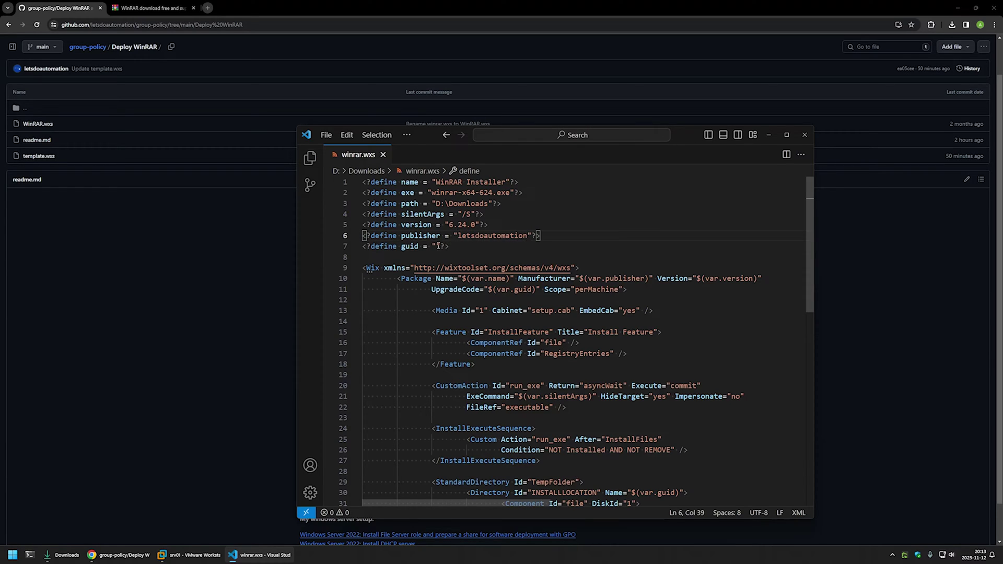
# Copy the [guid]::NewGuid().guid command from the GitHub readme into a new PowerShell window
pyautogui.click(436, 246)
pyautogui.click(250, 234)
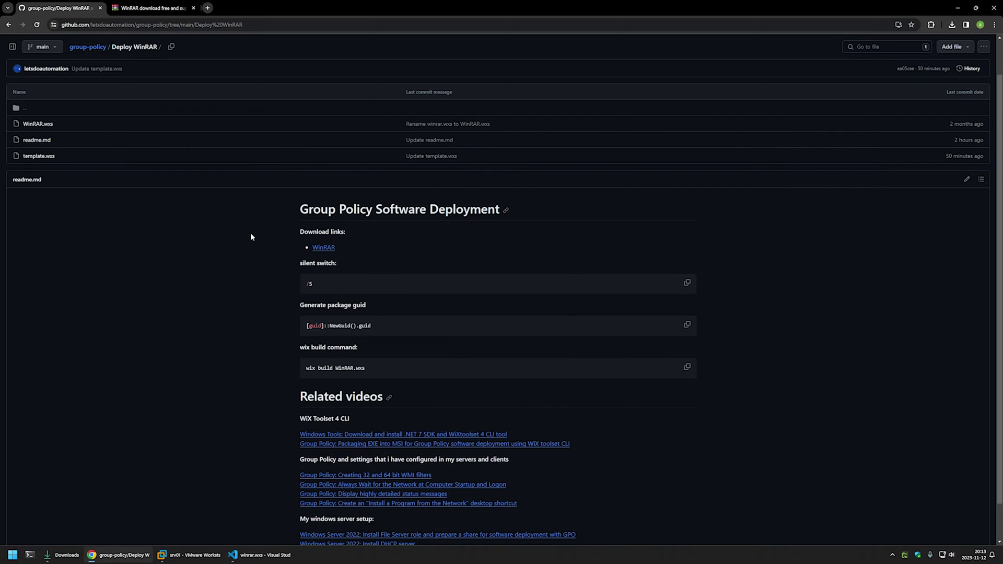
pyautogui.moveTo(376, 326); pyautogui.dragTo(307, 325)
pyautogui.rightClick(340, 326)
pyautogui.click(340, 331)
pyautogui.click(30, 555)
pyautogui.rightClick(384, 244)
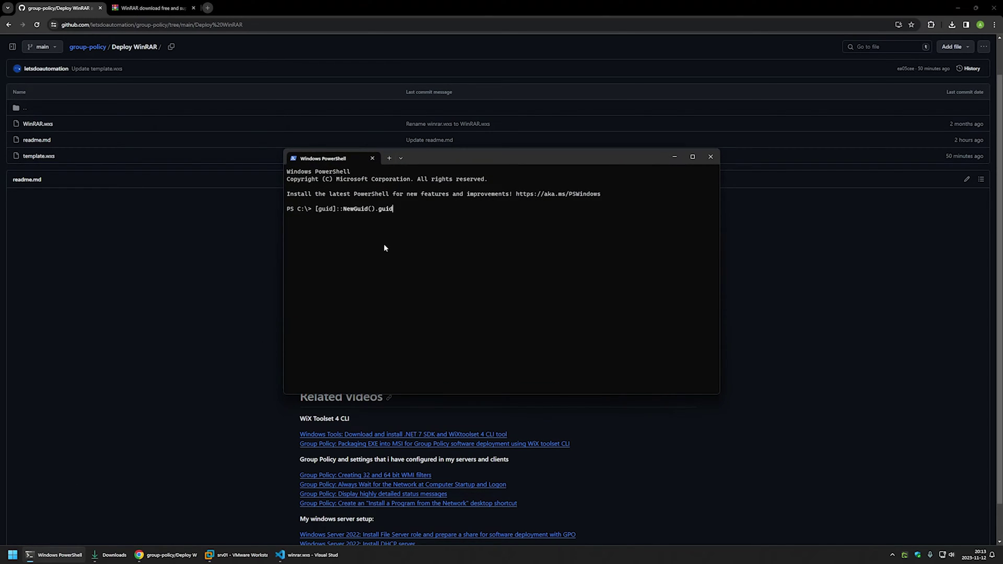
# Run the NewGuid command five times in PowerShell to generate several GUIDs
pyautogui.press('Return')
pyautogui.press('Up')
pyautogui.press('Return')
pyautogui.press('Up')
pyautogui.press('Return')
pyautogui.press('Up')
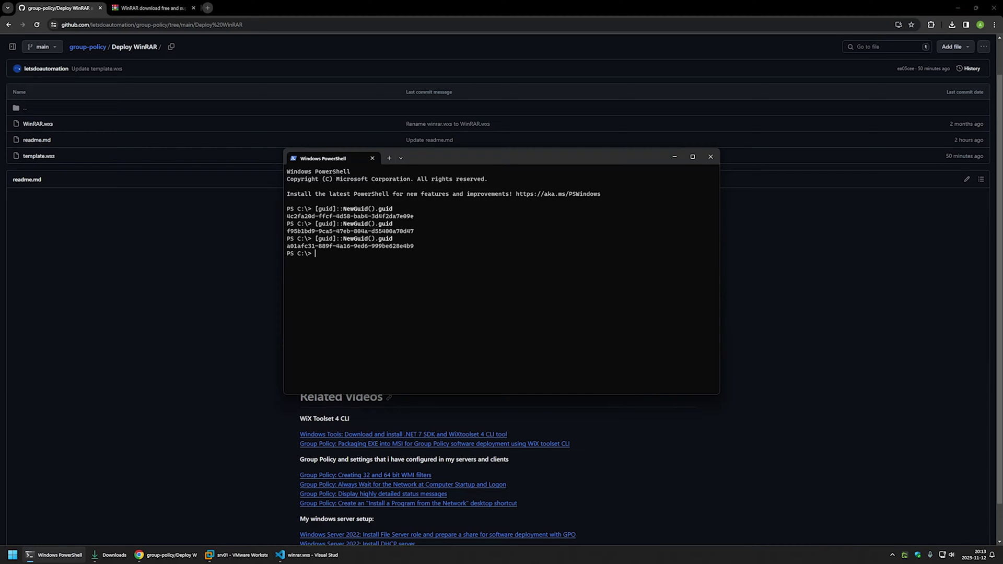
pyautogui.press('Return')
pyautogui.press('Up')
pyautogui.press('Return')
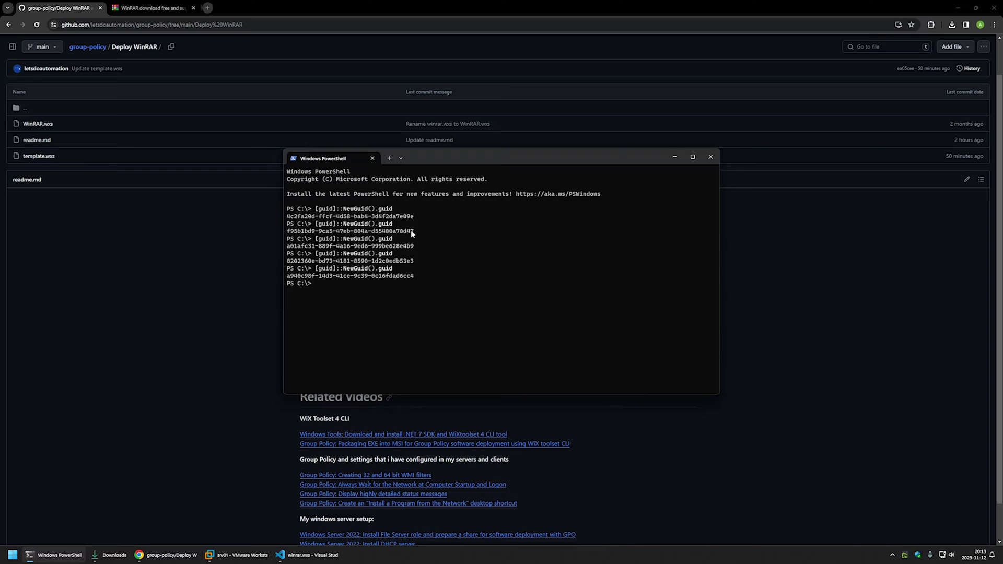
# Copy the second generated GUID from PowerShell into the guid variable of winrar.wxs
pyautogui.moveTo(413, 231); pyautogui.dragTo(288, 235)
pyautogui.hotkey('ctrl', 'c')
pyautogui.click(308, 555)
pyautogui.hotkey('ctrl', 'v')
pyautogui.click(614, 244)
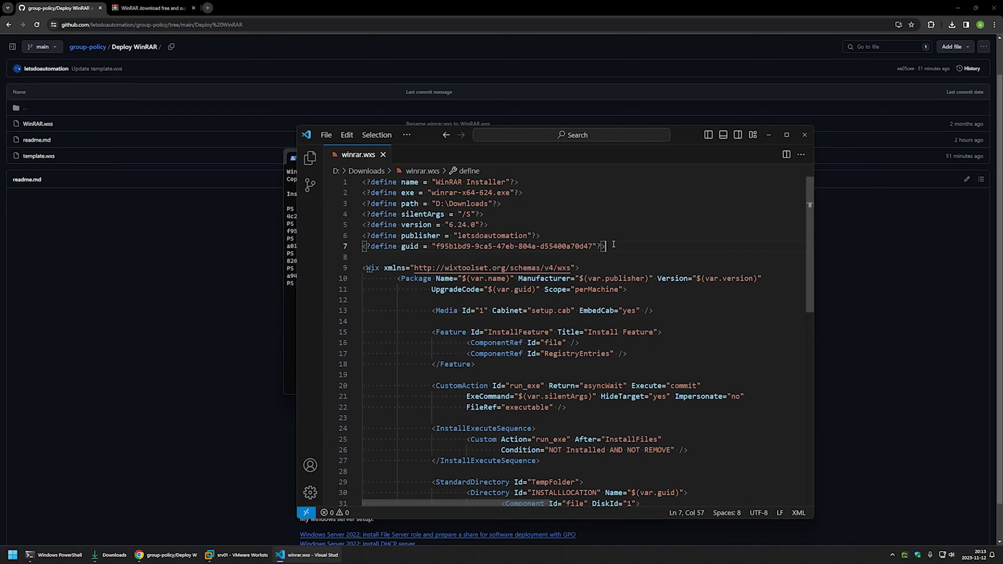
# Change the PowerShell working directory to D:\Downloads\ and list its files
pyautogui.click(297, 226)
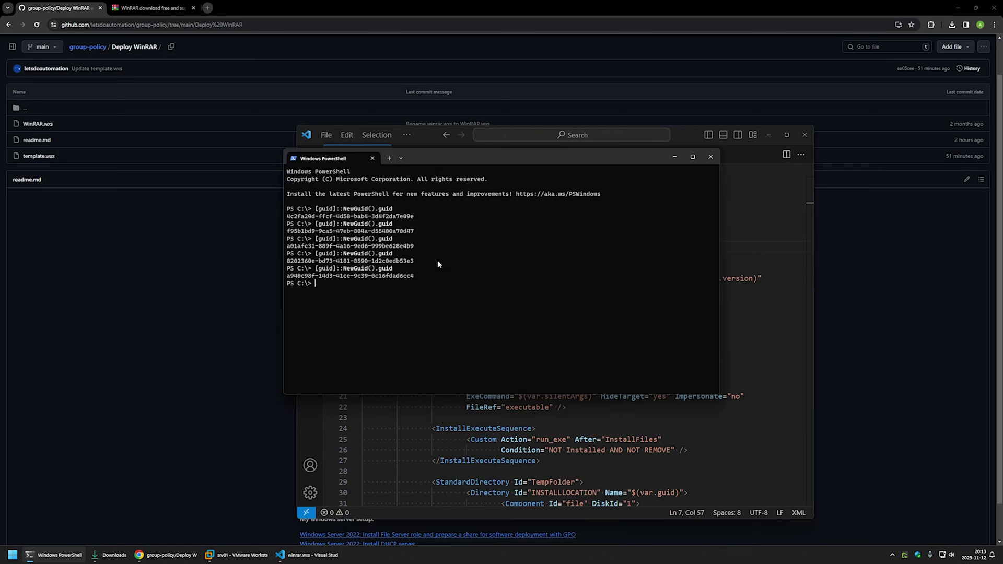
pyautogui.write('cd D:\\Downloads\\')
pyautogui.press('Return')
pyautogui.write('dir')
pyautogui.press('Return')
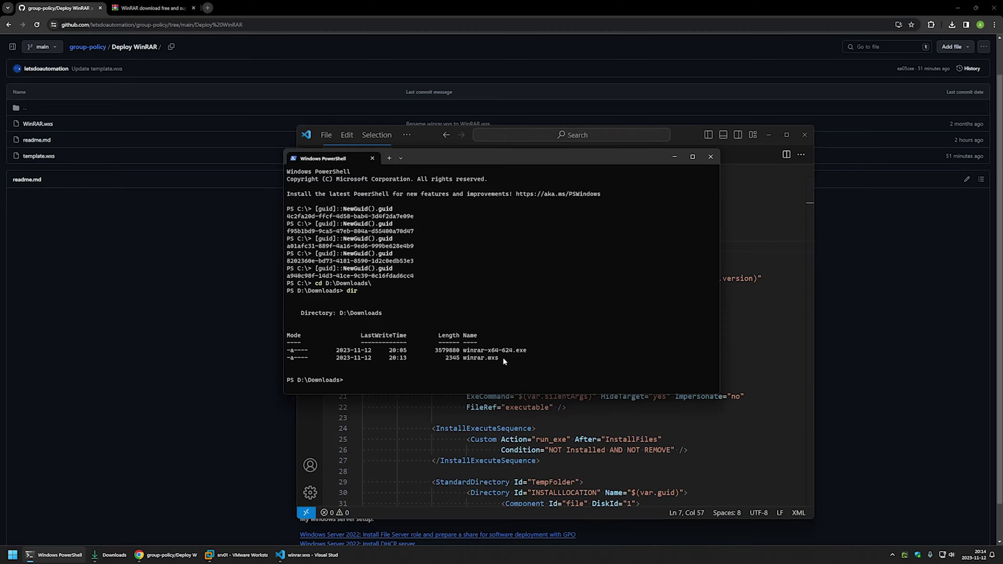
# Build the MSI package from winrar.wxs with the wix build command
pyautogui.write('wix bui')
pyautogui.write('ld ')
pyautogui.write('.\\win')
pyautogui.press('Tab')
# Copy winrar.msi from the Downloads folder and paste it onto the desktop of the srv01 virtual machine in VMware Workstation
pyautogui.click(110, 555)
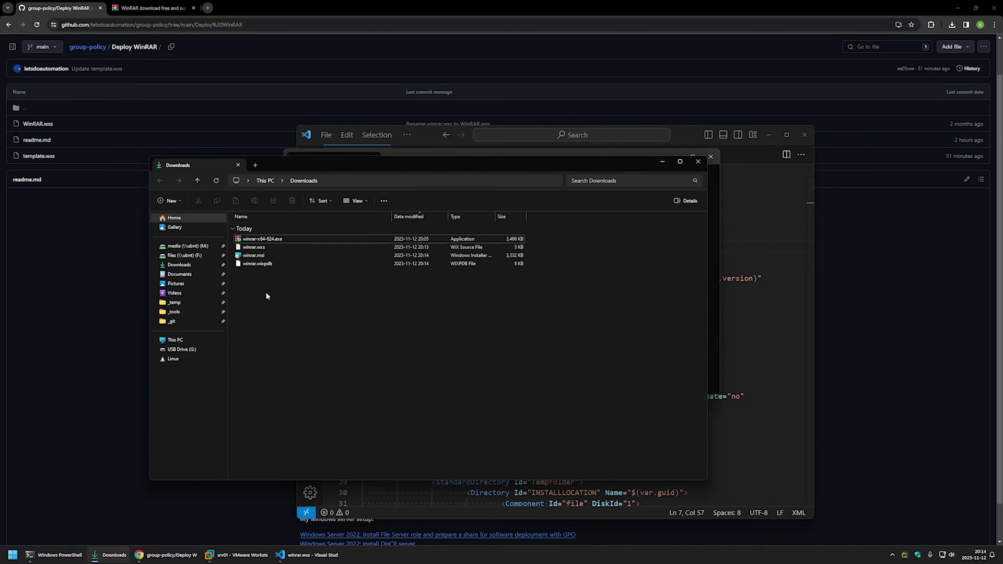
pyautogui.click(260, 257)
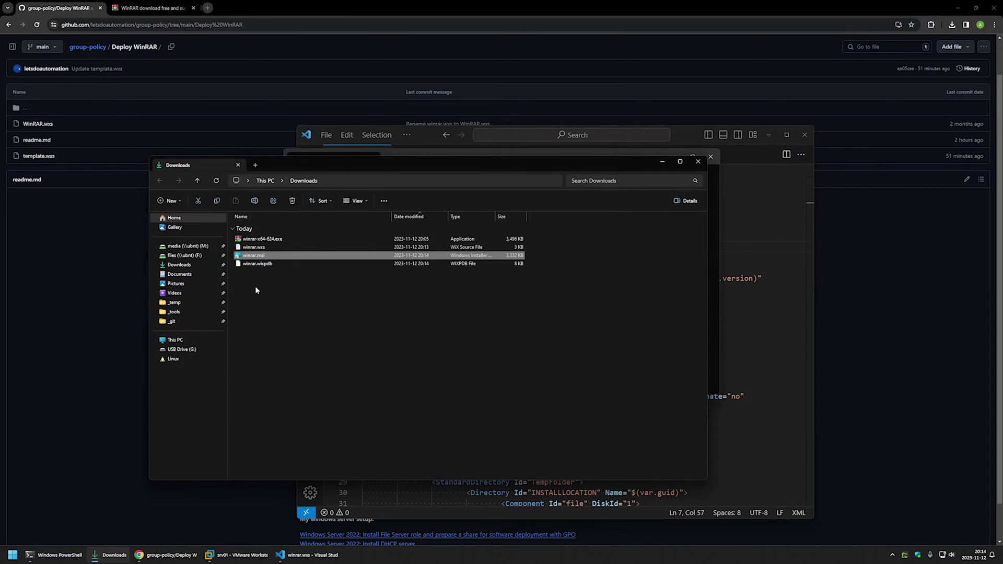
pyautogui.rightClick(252, 256)
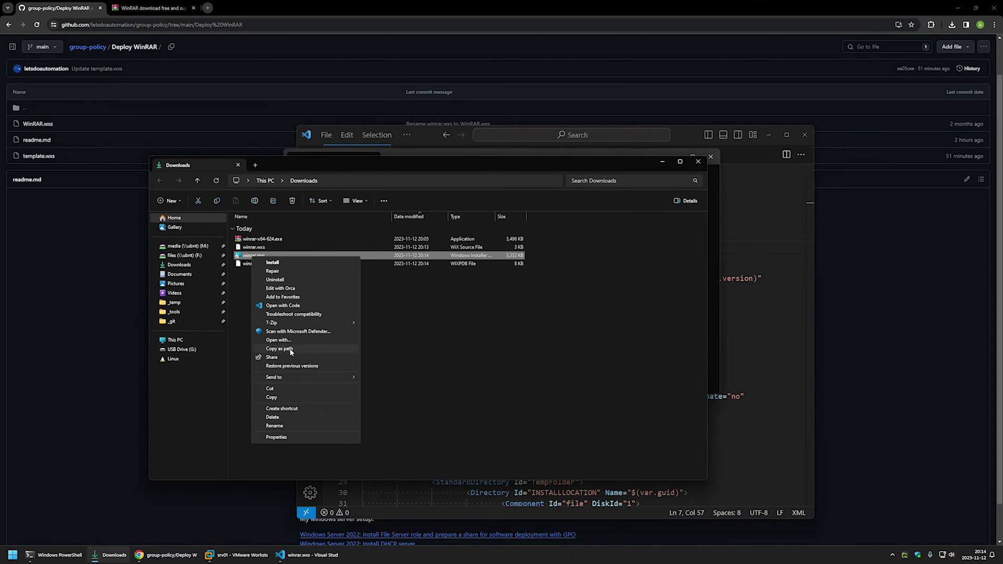
pyautogui.click(272, 398)
pyautogui.click(212, 555)
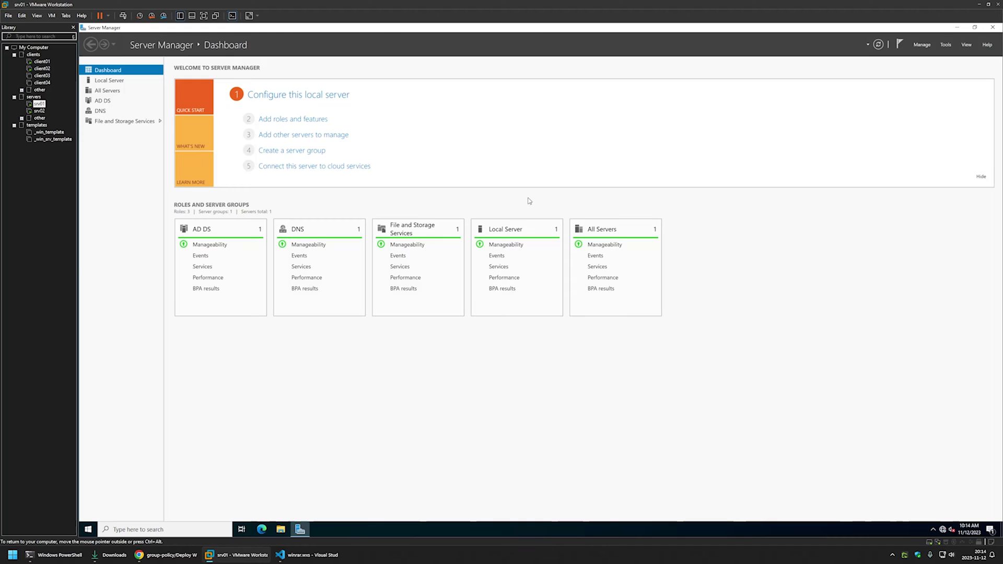
pyautogui.click(954, 28)
pyautogui.rightClick(212, 148)
pyautogui.click(258, 182)
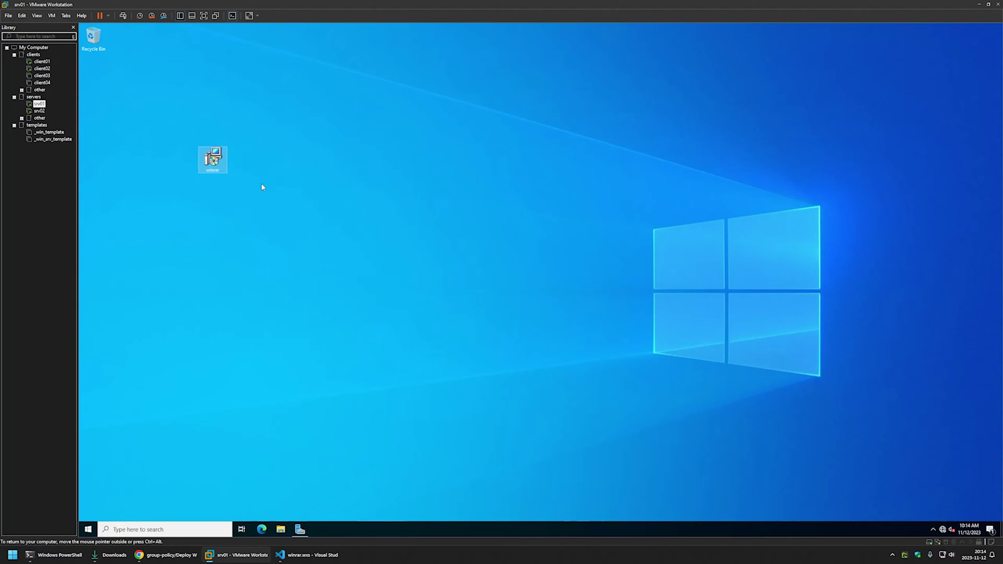
pyautogui.click(325, 396)
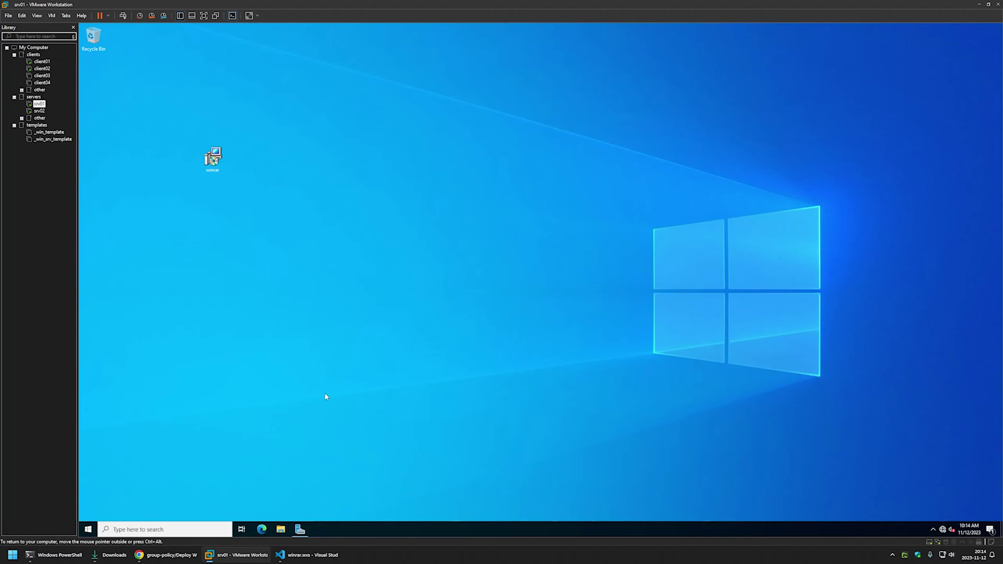
# Open the software share on \\srv02 in File Explorer on srv01
pyautogui.click(280, 529)
pyautogui.click(422, 180)
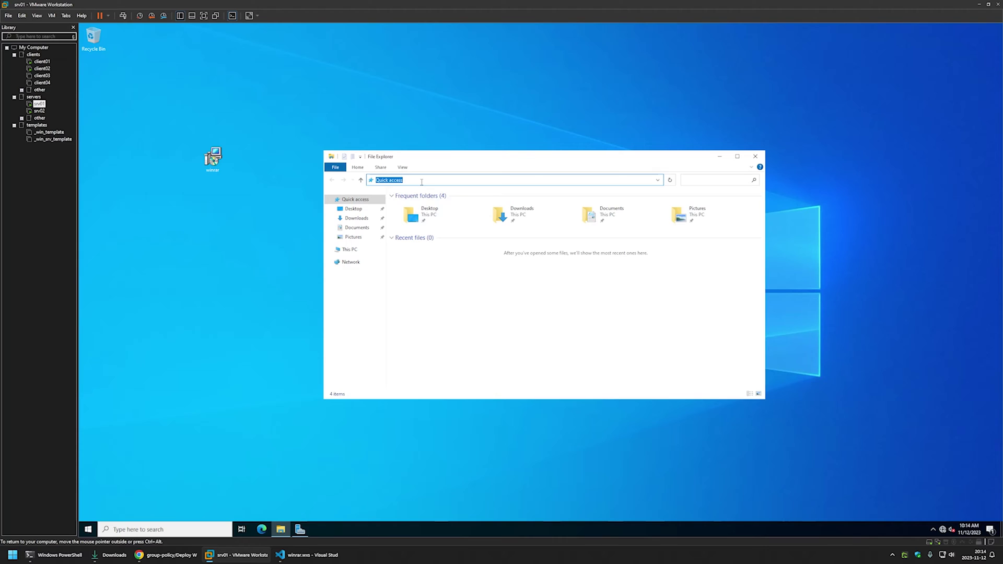
pyautogui.write('\\\\srv02')
pyautogui.press('Return')
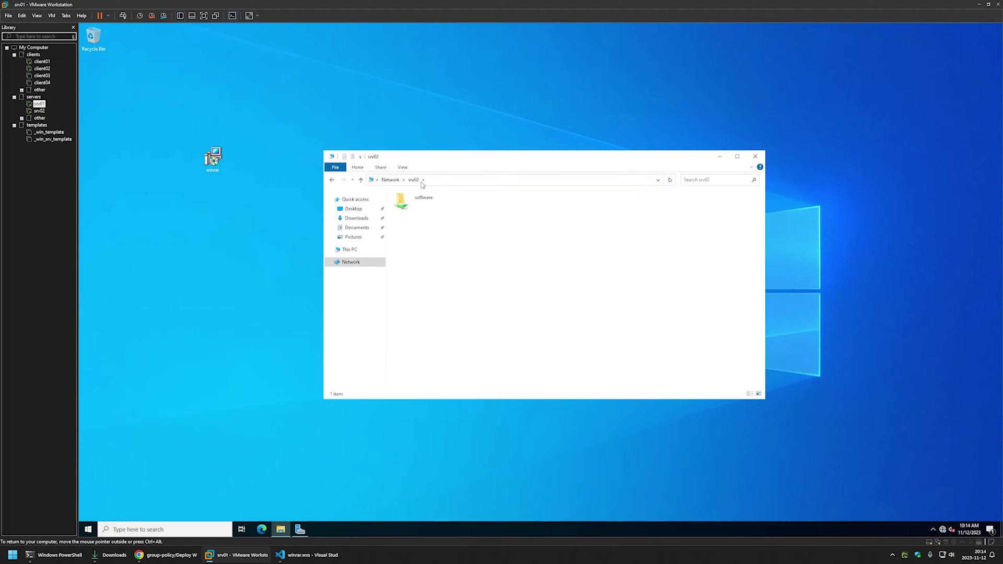
pyautogui.doubleClick(424, 202)
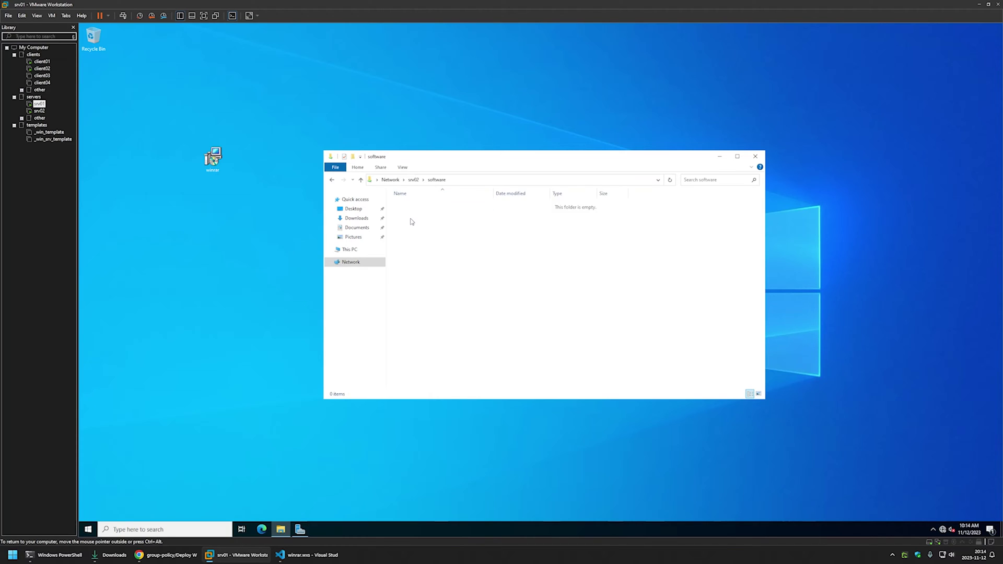
# Create a folder named "winrar" in the software share and copy the winrar MSI from the desktop into it
pyautogui.rightClick(412, 222)
pyautogui.moveTo(470, 294)
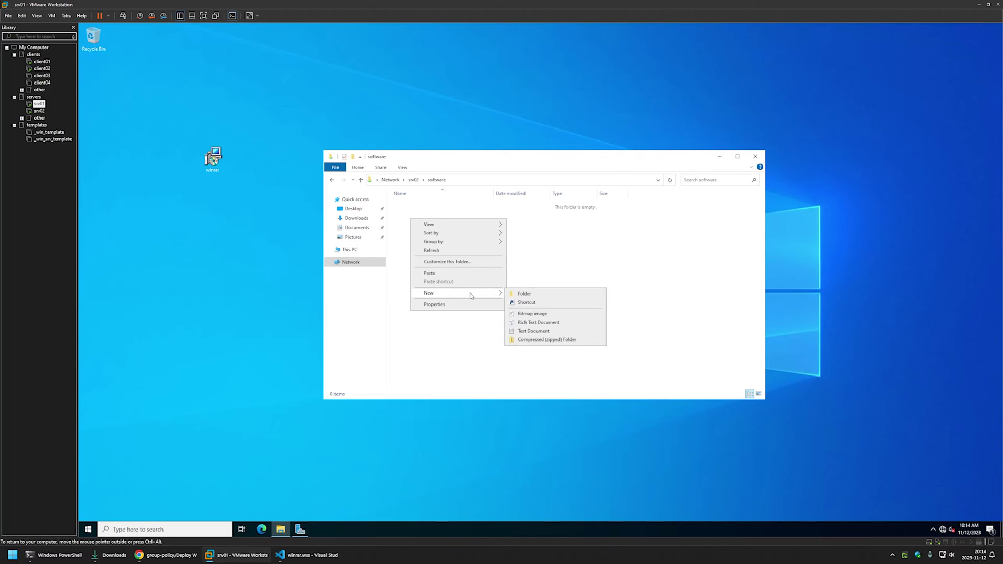
pyautogui.click(525, 294)
pyautogui.write('winrar')
pyautogui.press('Return')
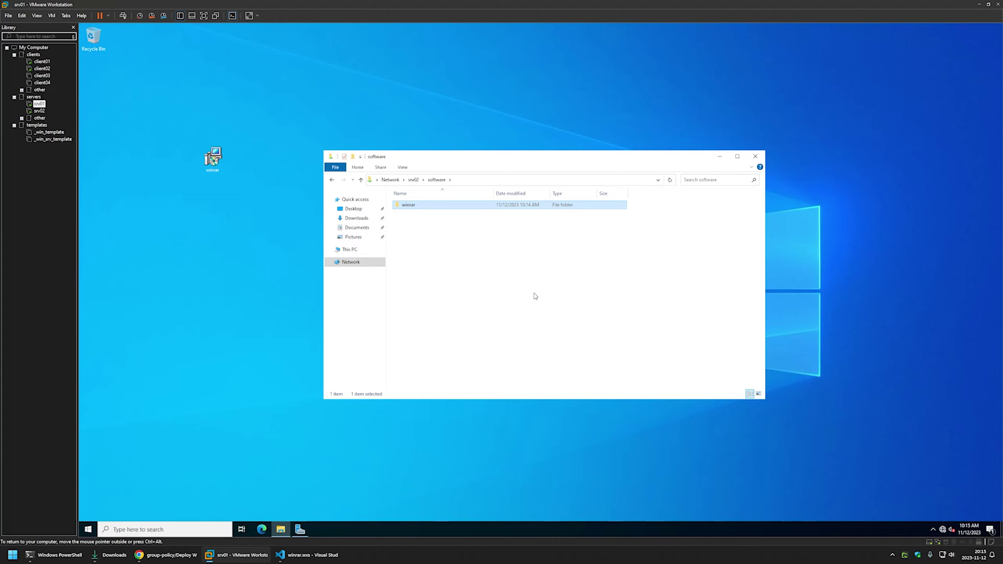
pyautogui.doubleClick(432, 205)
pyautogui.moveTo(213, 159); pyautogui.dragTo(401, 212)
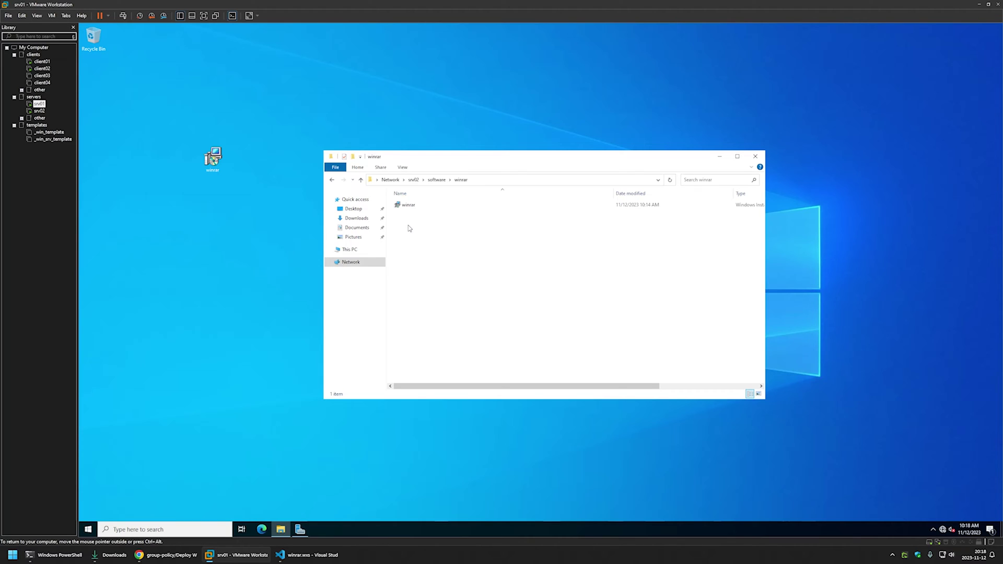
# Check the security permissions of the shared winrar folder for the Authenticated Users group
pyautogui.rightClick(408, 228)
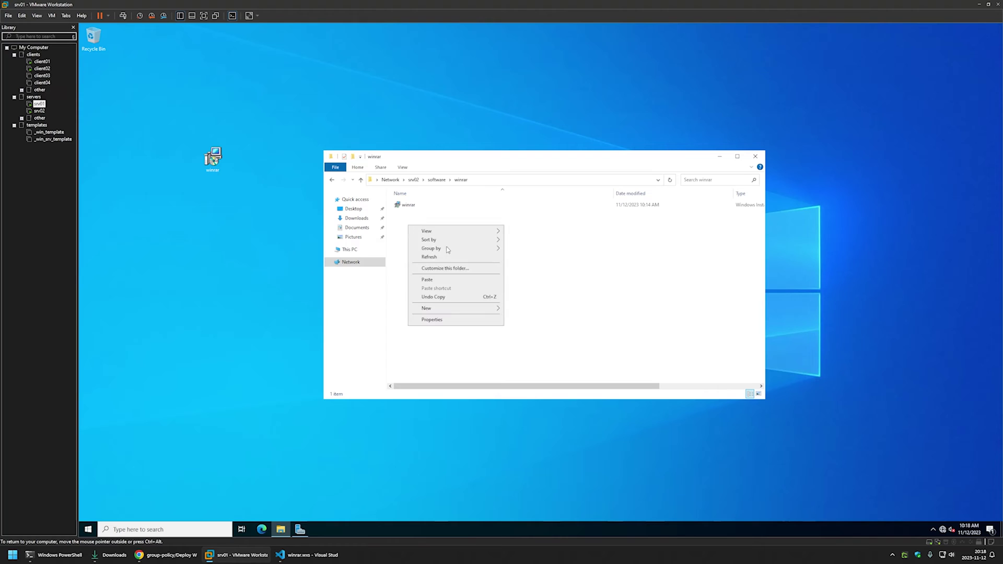
pyautogui.click(449, 320)
pyautogui.moveTo(275, 114); pyautogui.dragTo(497, 209)
pyautogui.click(459, 217)
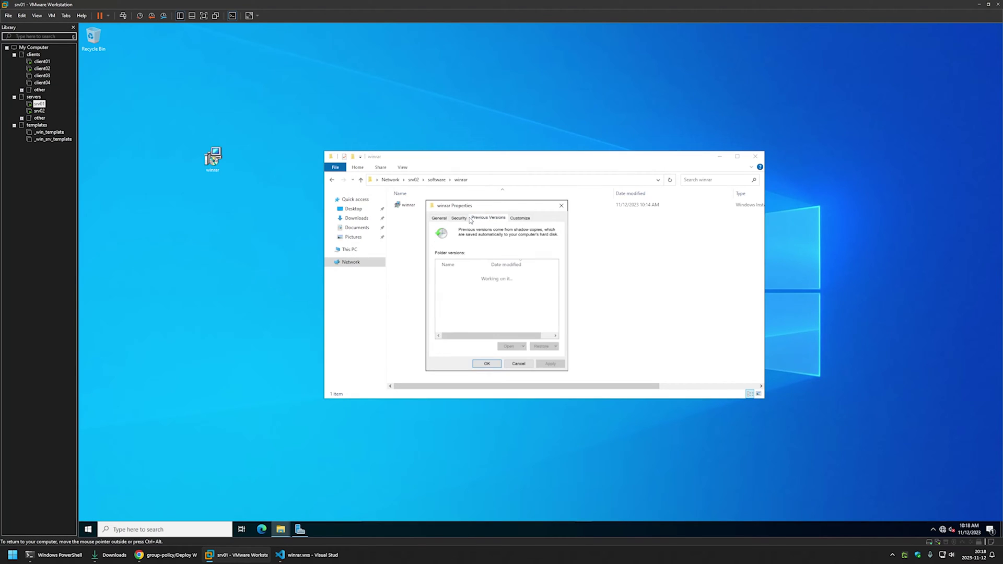
pyautogui.click(529, 279)
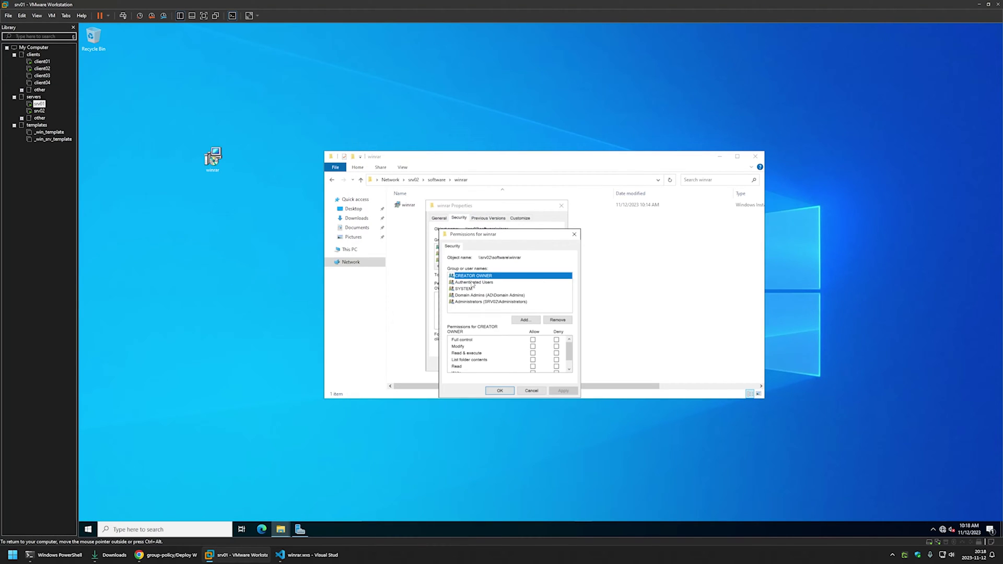
pyautogui.click(473, 283)
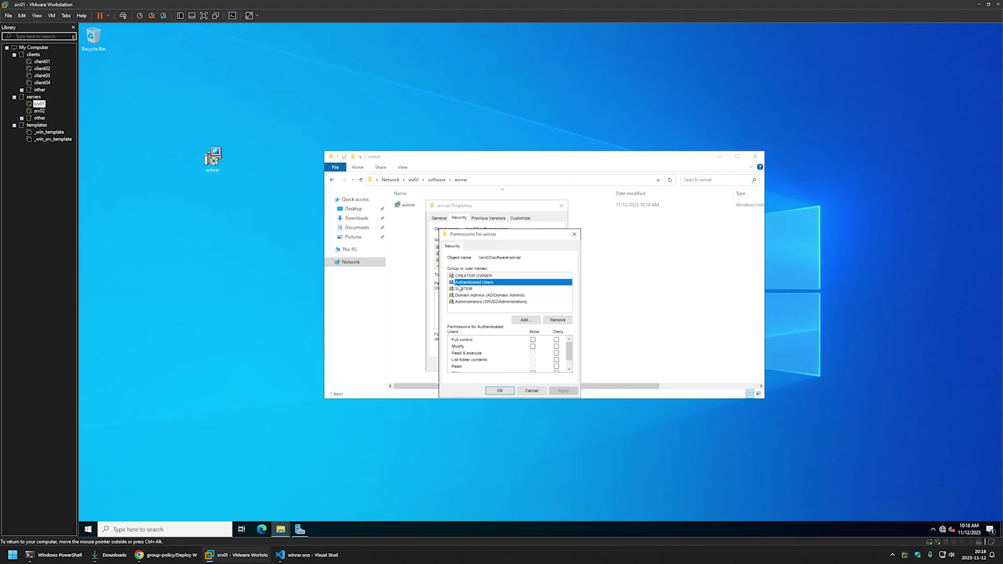
pyautogui.click(574, 235)
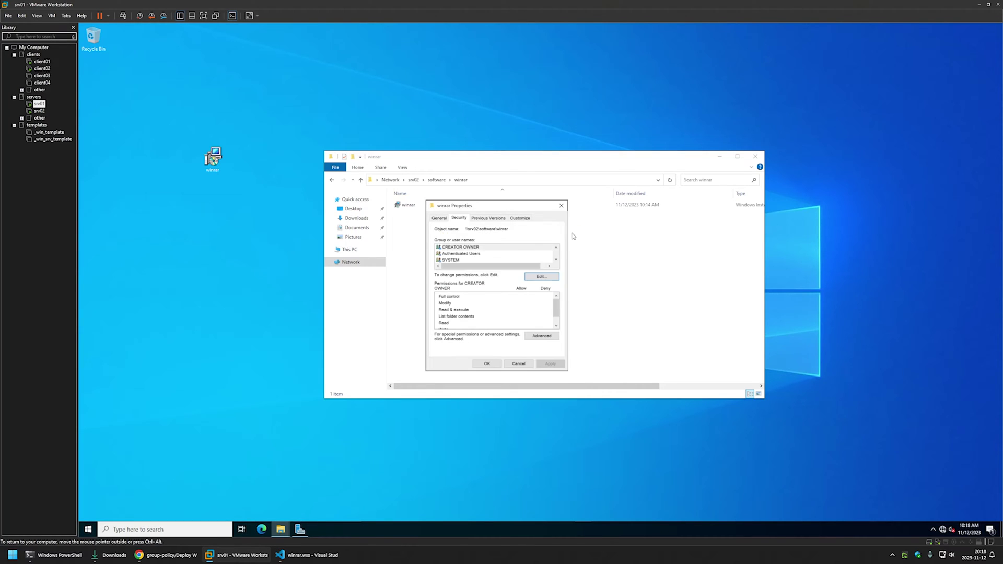
pyautogui.click(562, 206)
# Create a new Group Policy object named "Assign WinRAR" in Group Policy Management
pyautogui.click(301, 529)
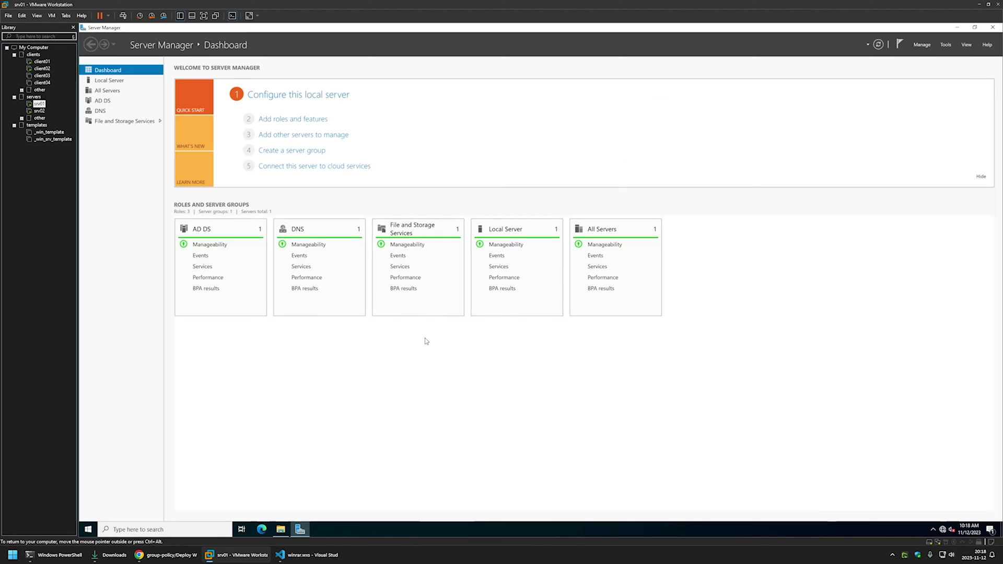
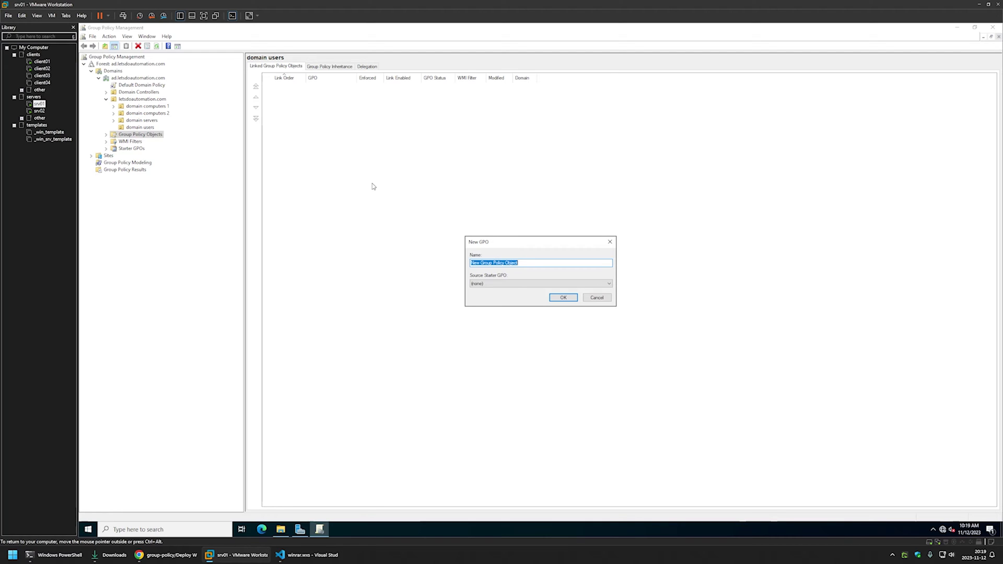
pyautogui.write('Assign WinRAR')
pyautogui.click(563, 298)
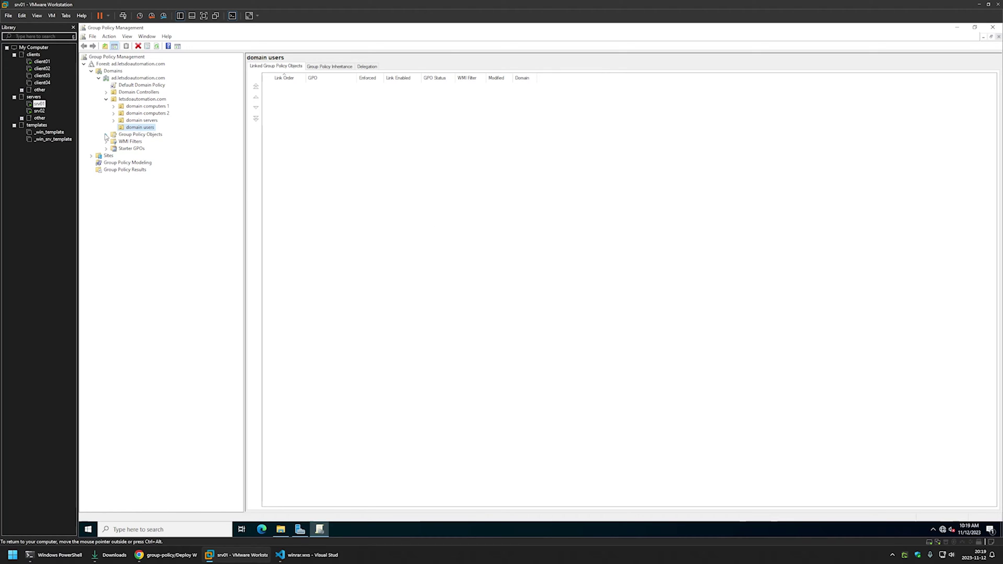
# Open the Assign WinRAR policy object for editing in the Group Policy Management Editor
pyautogui.click(106, 134)
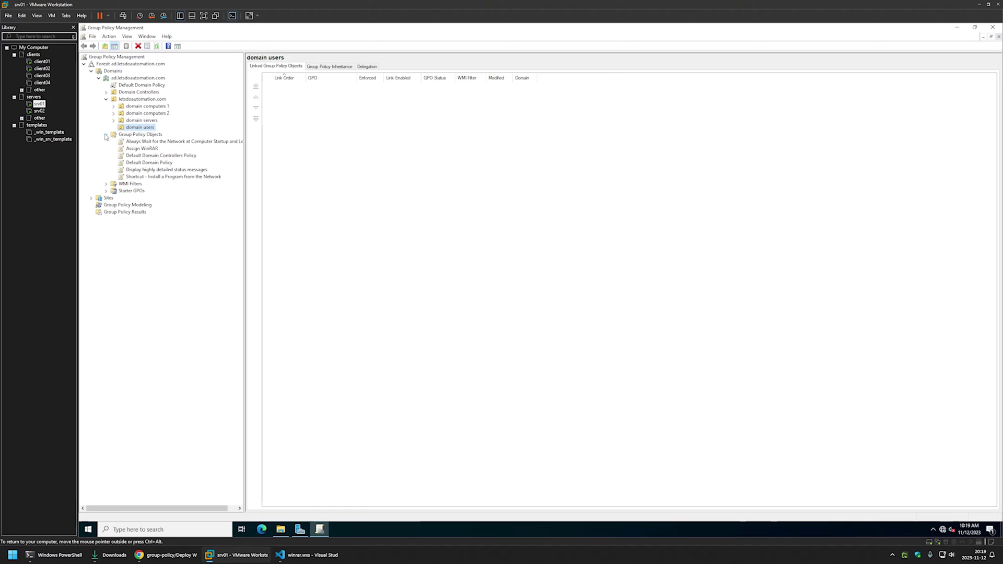
pyautogui.rightClick(136, 149)
pyautogui.click(144, 156)
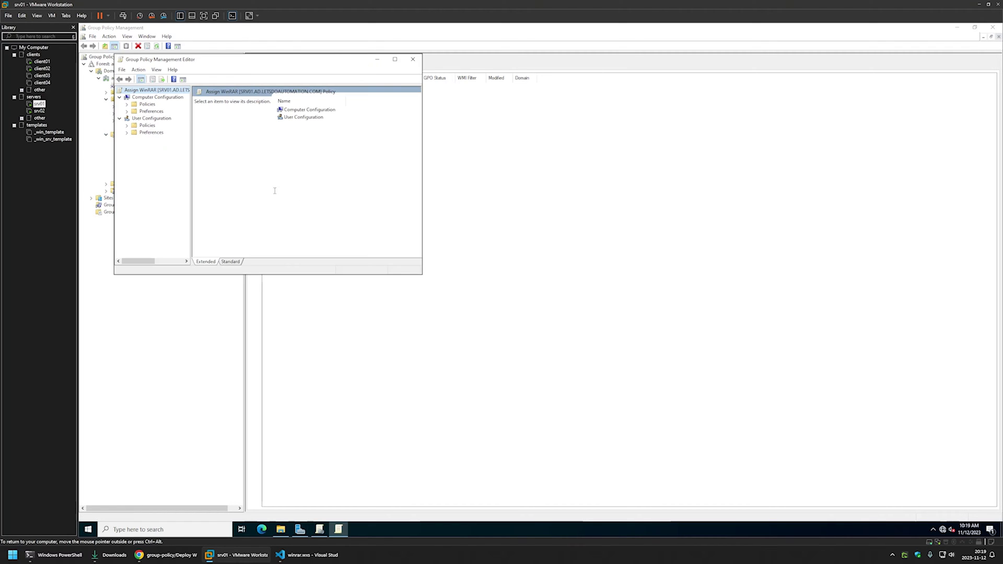
pyautogui.moveTo(249, 63); pyautogui.dragTo(506, 158)
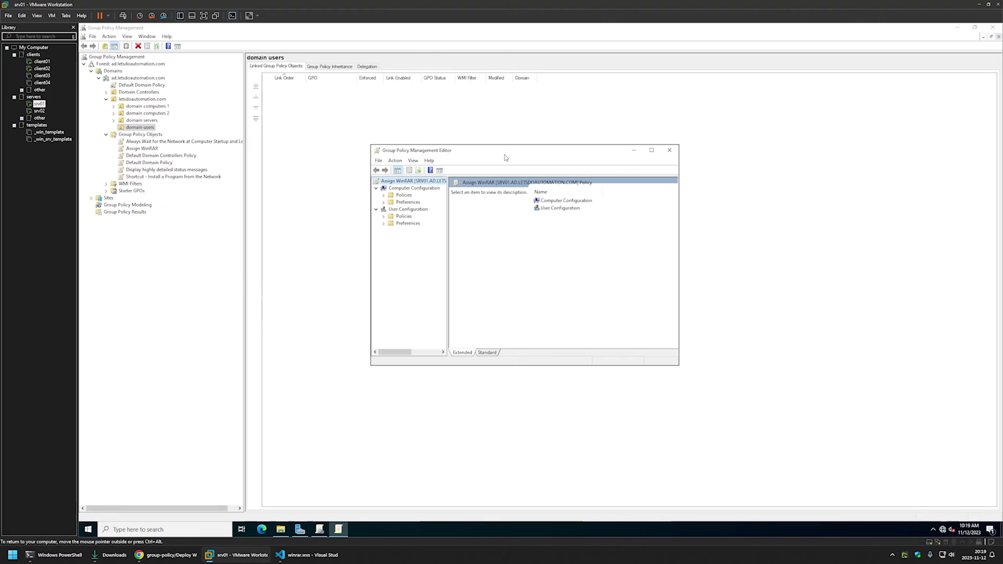
# Start a new software installation package under the policies of Computer Configuration in the Assign WinRAR policy
pyautogui.click(389, 190)
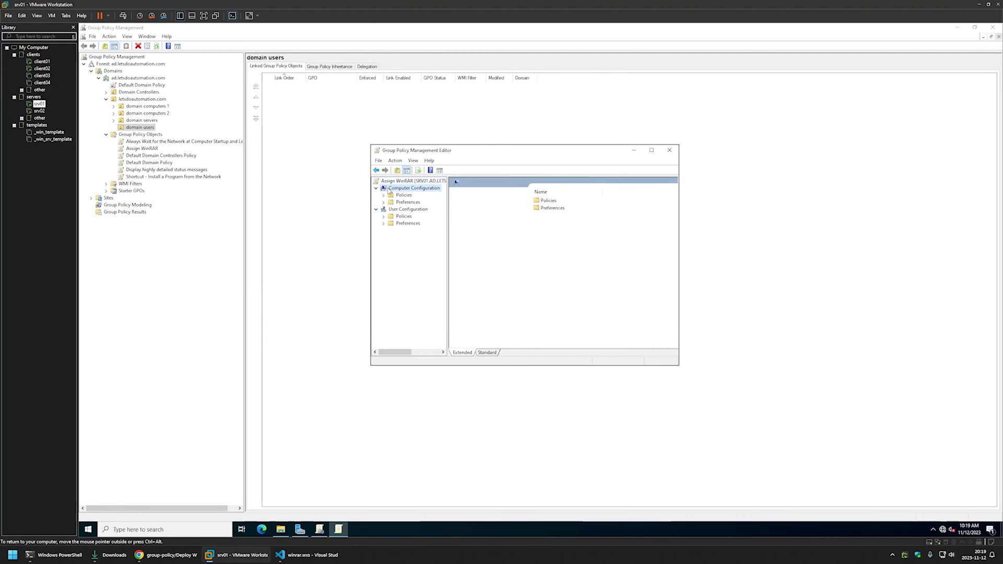
pyautogui.click(384, 195)
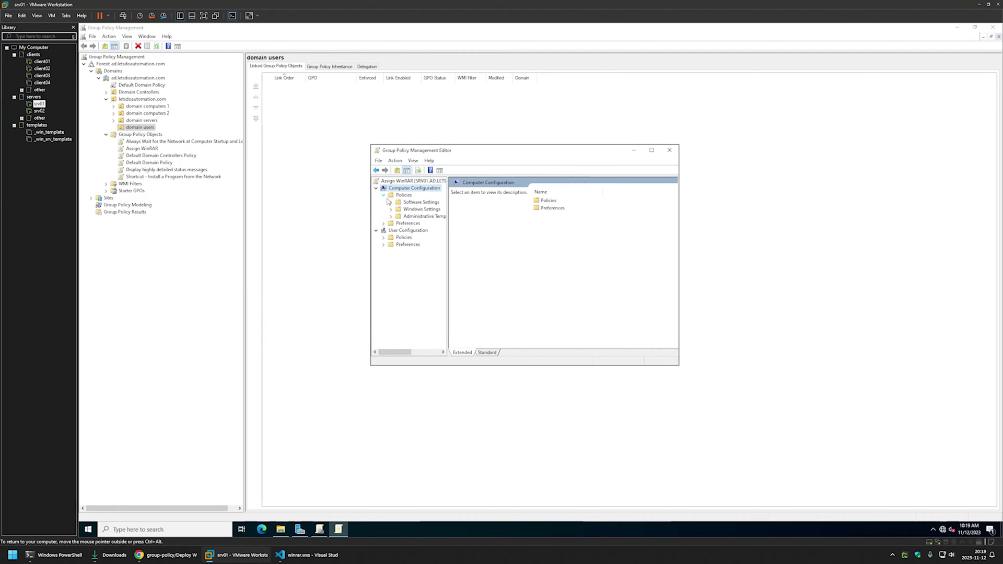
pyautogui.click(391, 203)
pyautogui.click(407, 210)
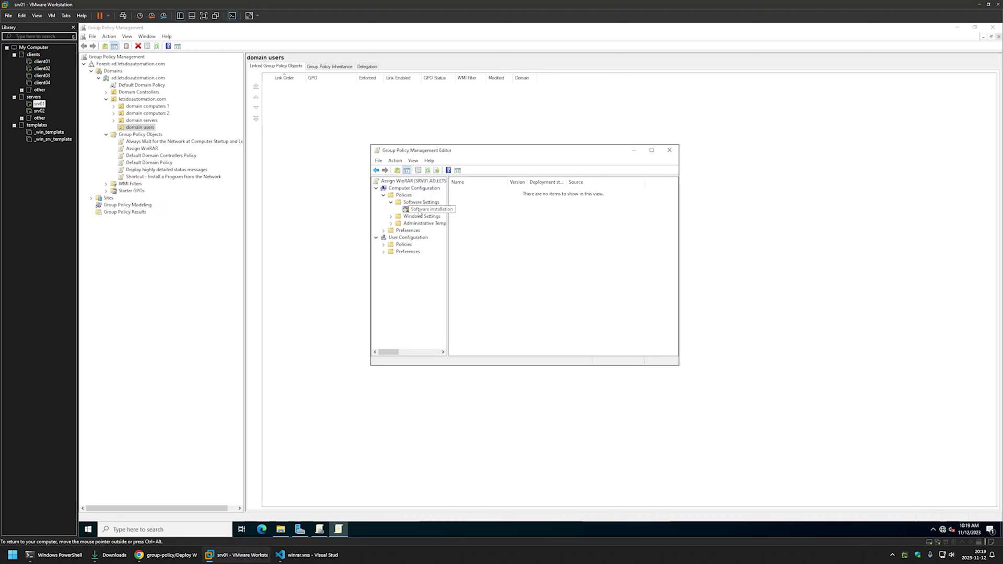
pyautogui.rightClick(509, 218)
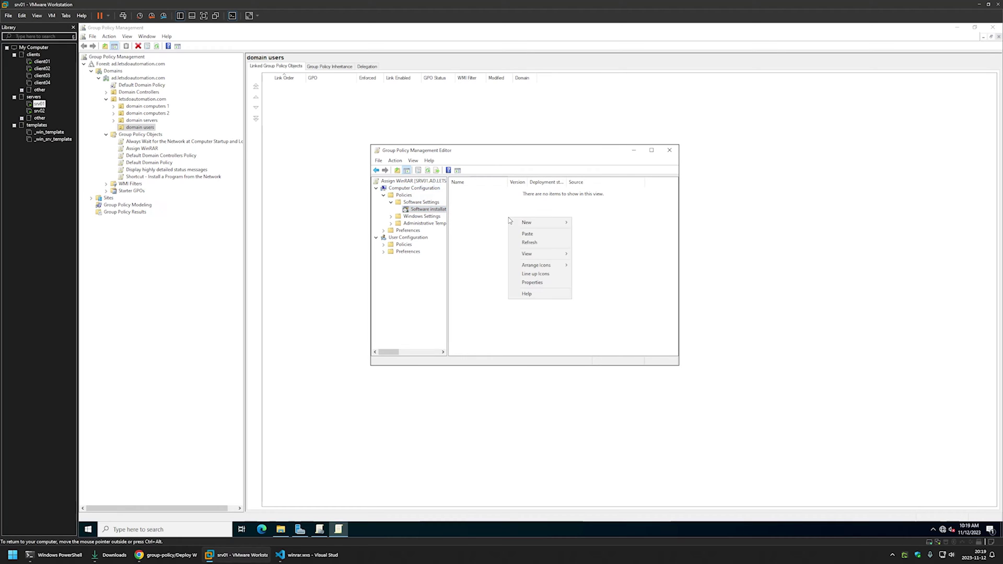
pyautogui.moveTo(520, 222)
pyautogui.click(583, 223)
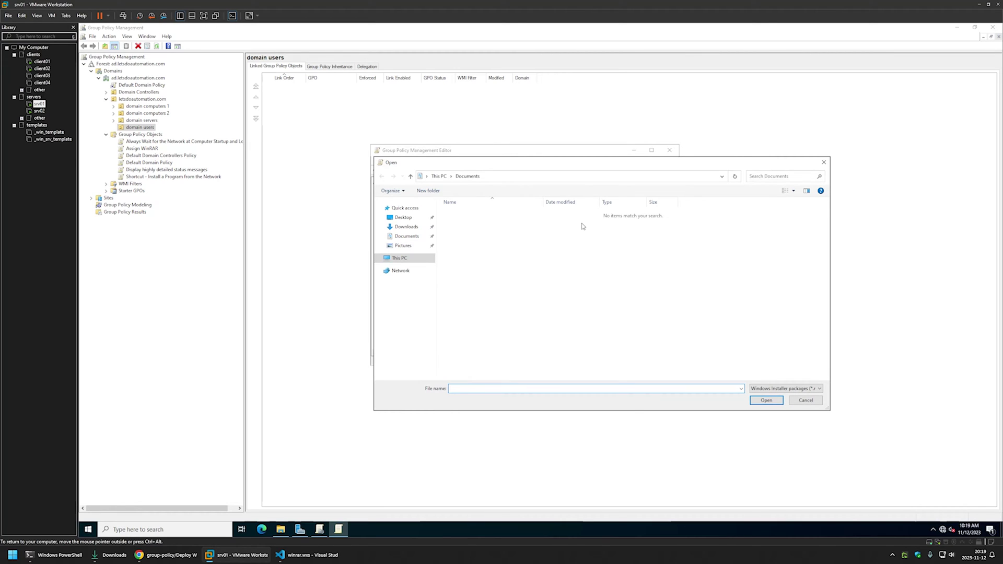
# Choose the winrar MSI from the winrar folder in the software share on \\srv02 as the package
pyautogui.click(405, 218)
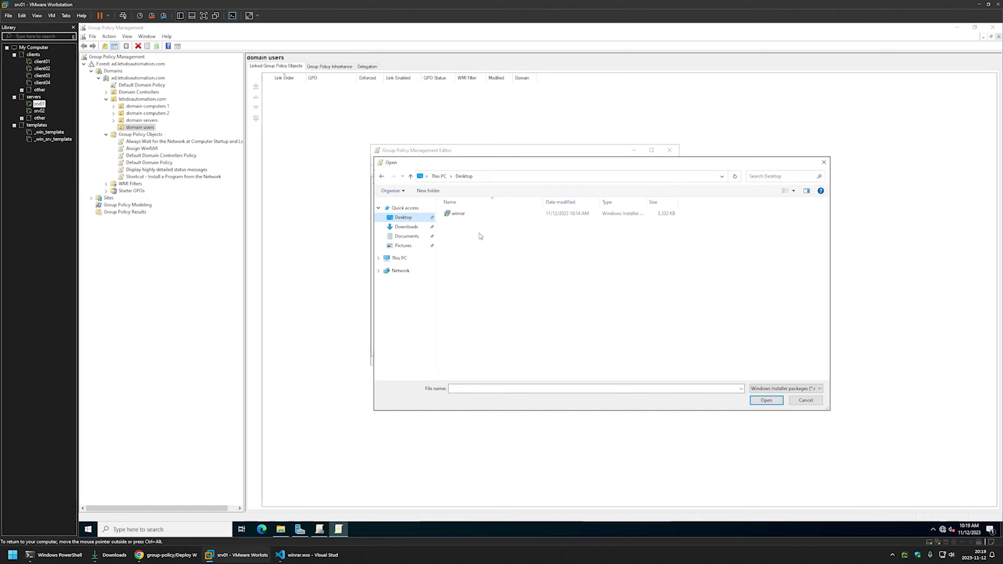
pyautogui.click(482, 176)
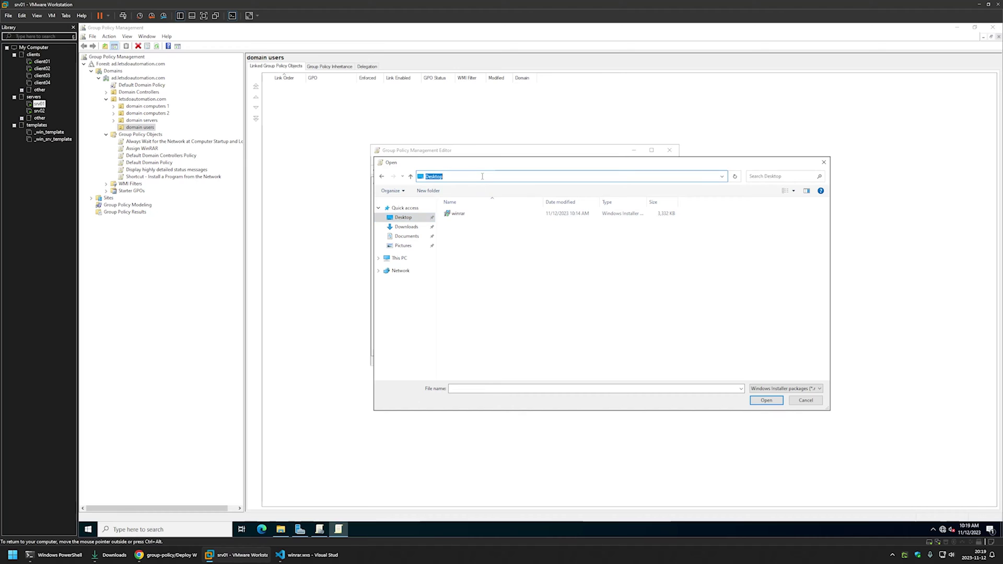
pyautogui.write('\\\\srv02')
pyautogui.press('Return')
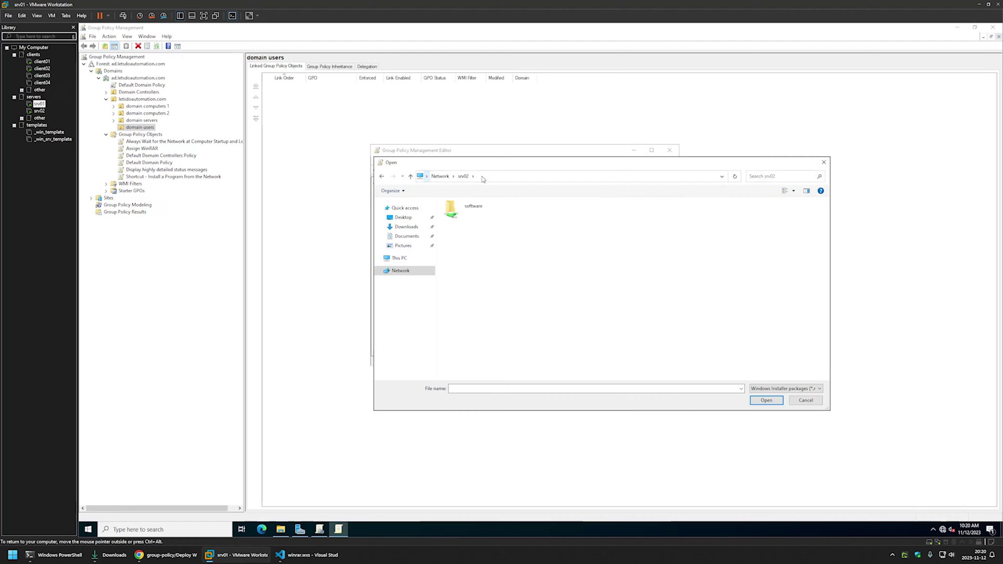
pyautogui.doubleClick(470, 211)
pyautogui.doubleClick(460, 214)
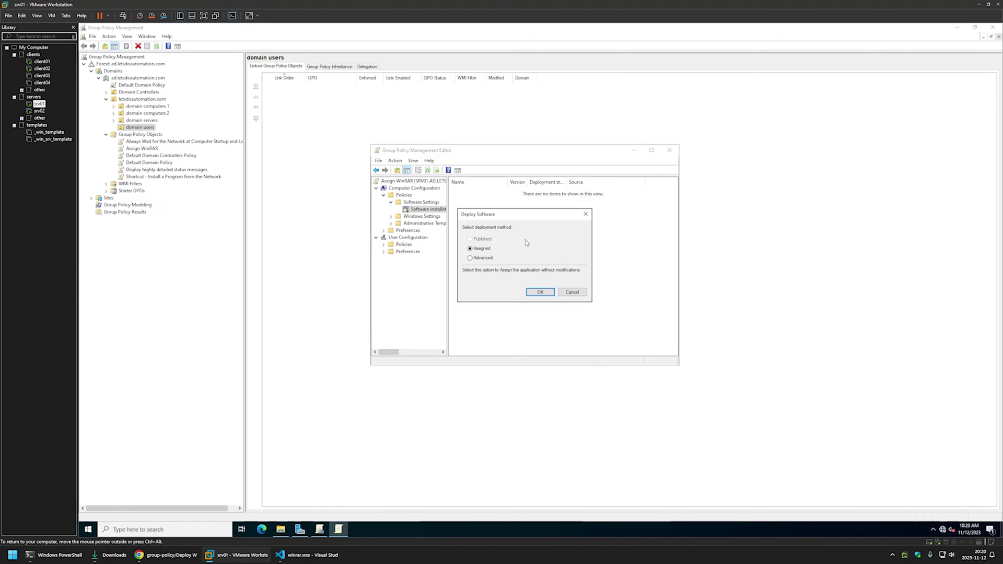
# Add the package with the Advanced deployment method, set it to ignore language when deploying, and close the policy editor
pyautogui.click(484, 258)
pyautogui.click(540, 292)
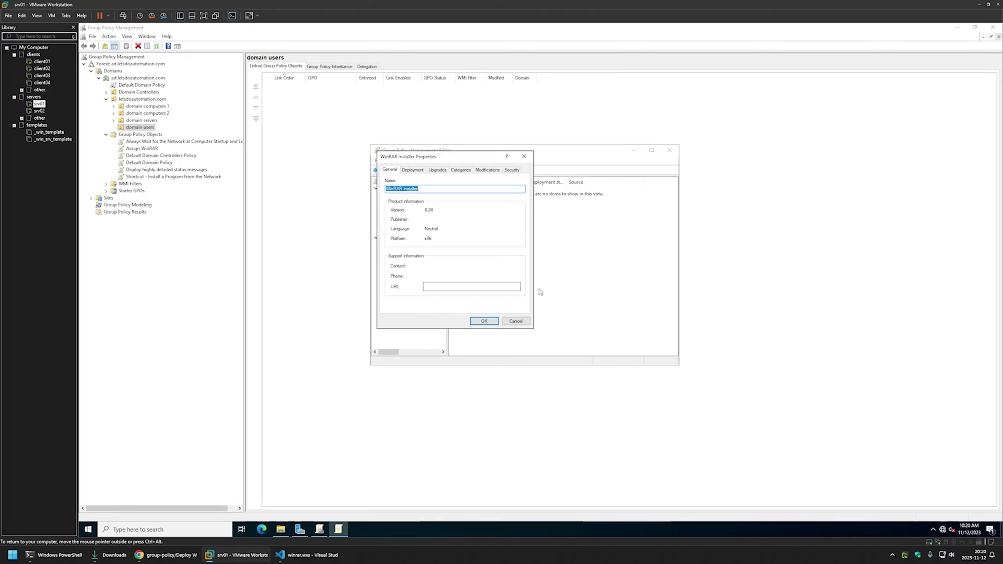
pyautogui.moveTo(410, 162); pyautogui.dragTo(512, 194)
pyautogui.click(511, 199)
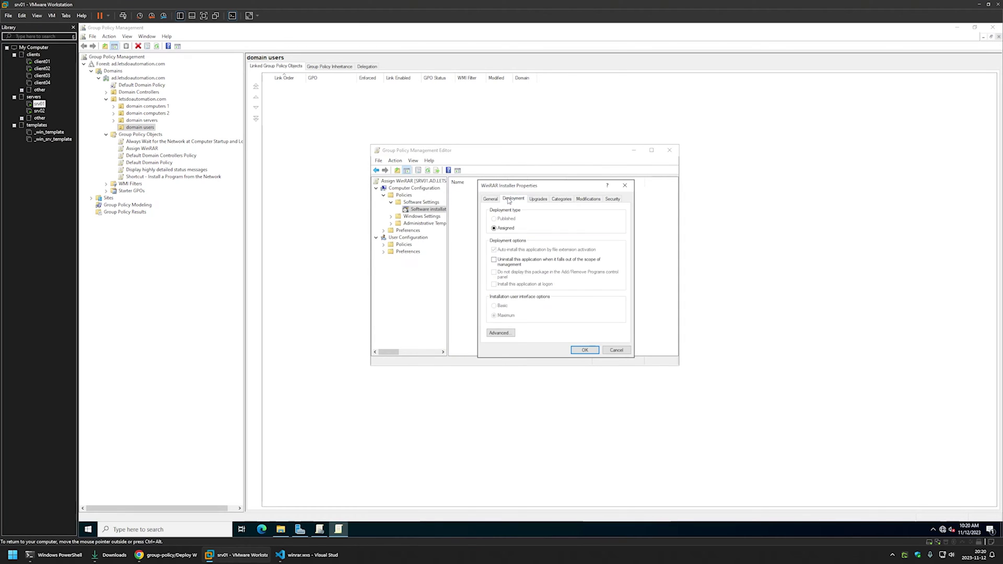
pyautogui.click(500, 333)
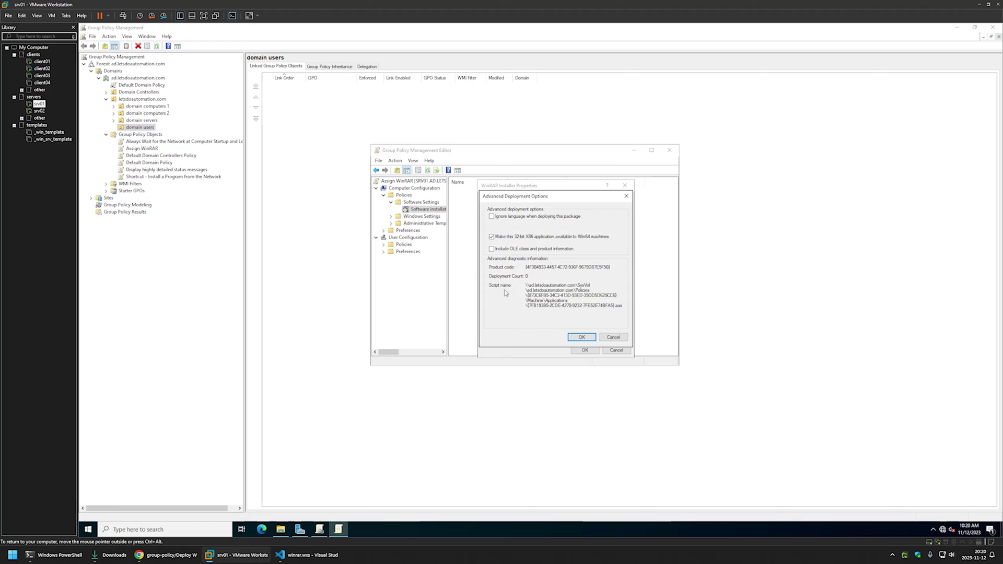
pyautogui.click(491, 217)
pyautogui.click(585, 337)
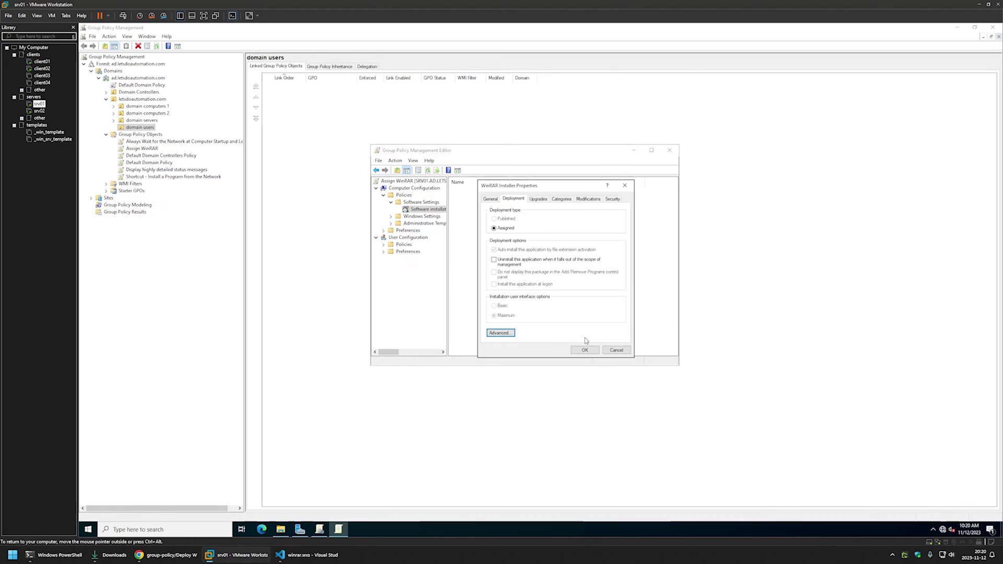
pyautogui.click(584, 350)
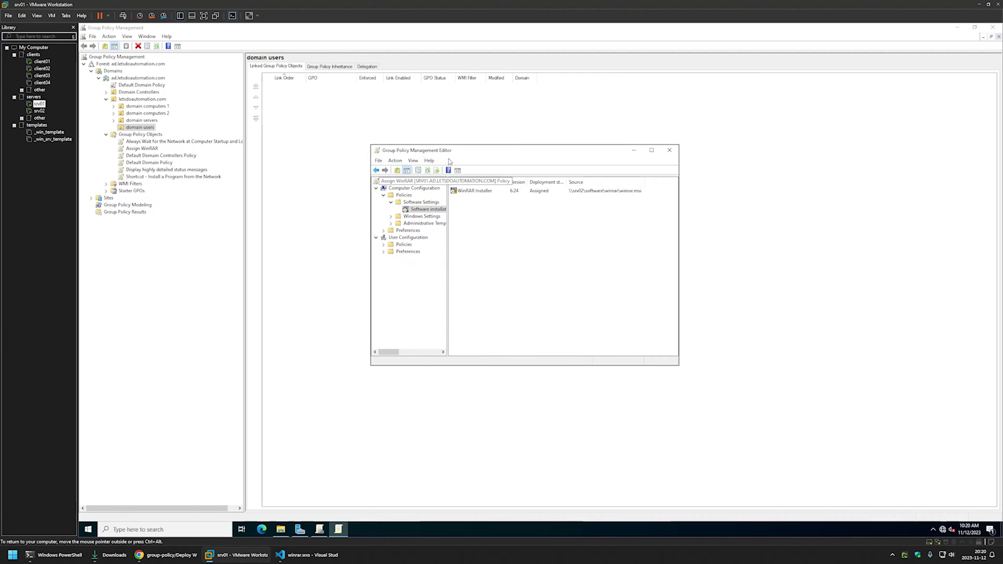
pyautogui.click(670, 152)
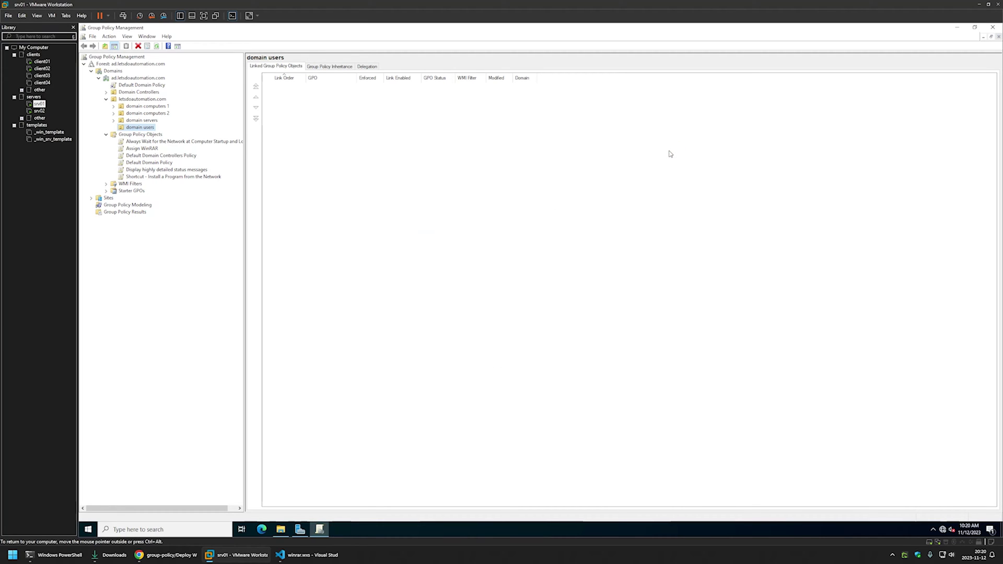
# Set the GPO status of Assign WinRAR to "User configuration settings disabled"
pyautogui.click(142, 149)
pyautogui.click(274, 67)
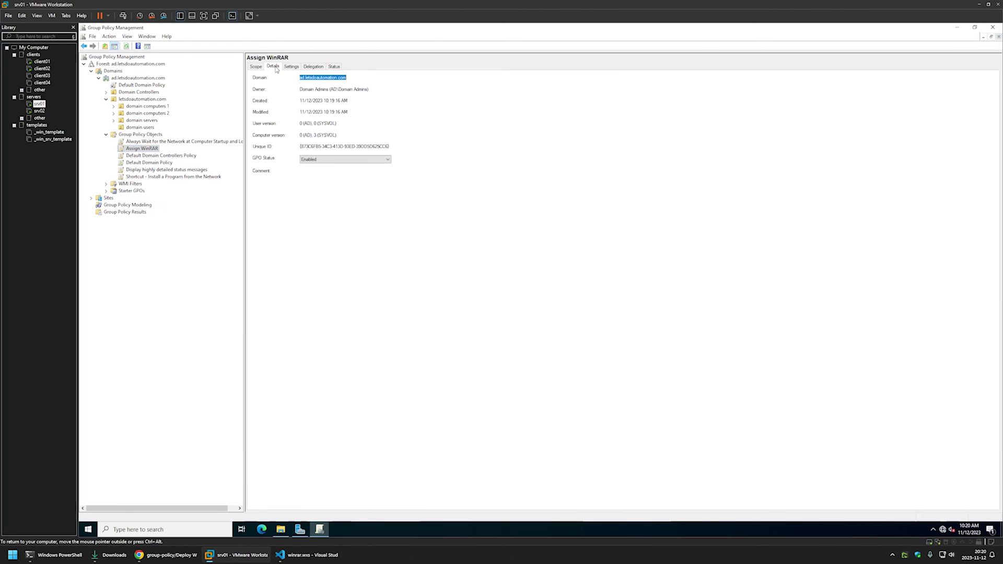
pyautogui.click(301, 160)
pyautogui.click(318, 184)
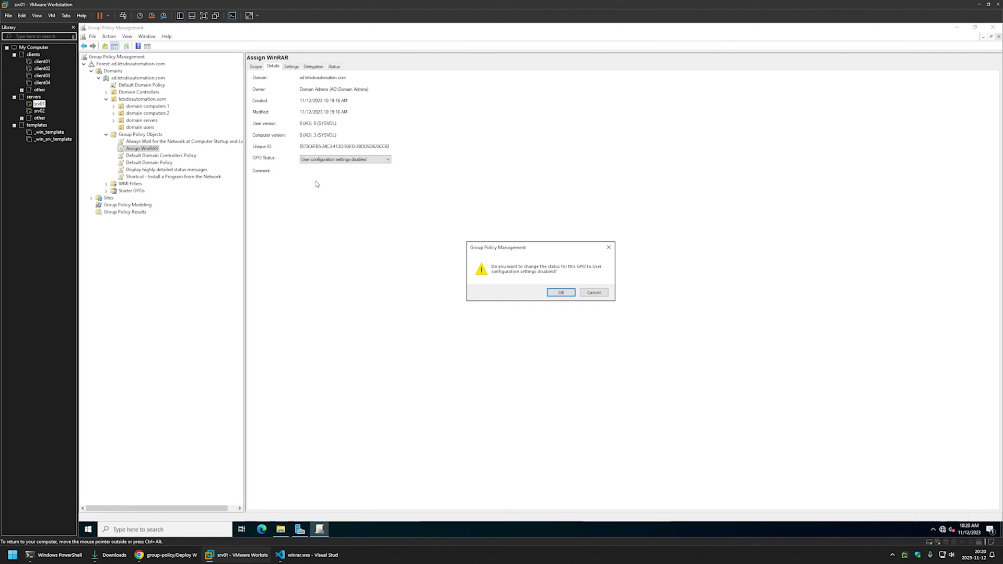
pyautogui.click(562, 293)
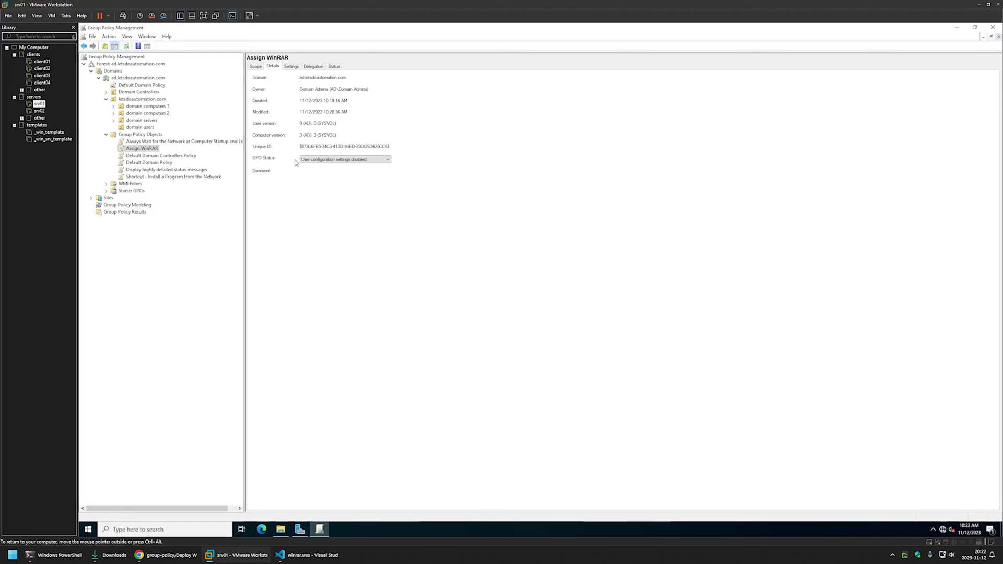
# Link the Assign WinRAR policy to the domain computers 1 organizational unit and review that unit's linked policy objects
pyautogui.click(114, 106)
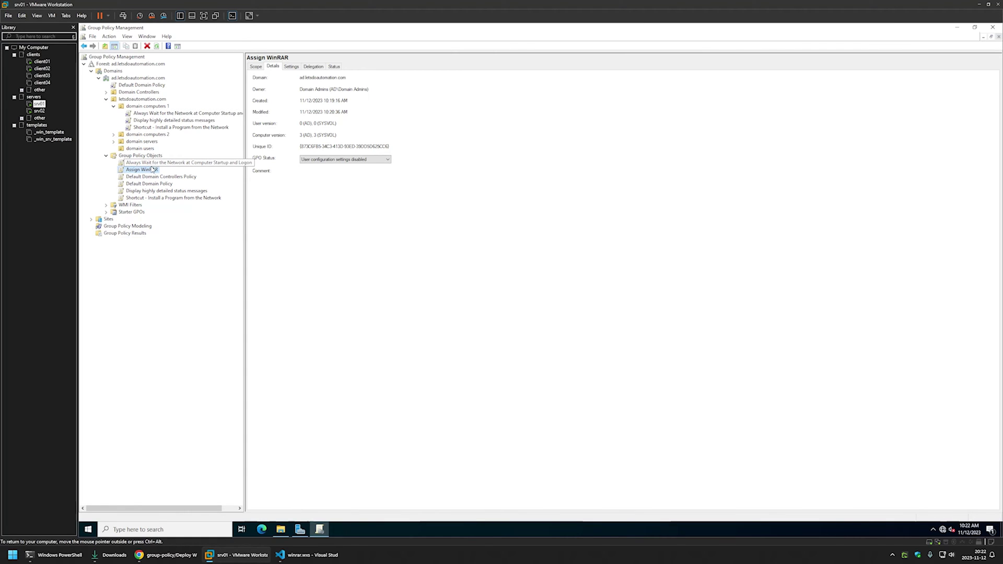
pyautogui.moveTo(149, 173); pyautogui.dragTo(149, 111)
pyautogui.click(562, 293)
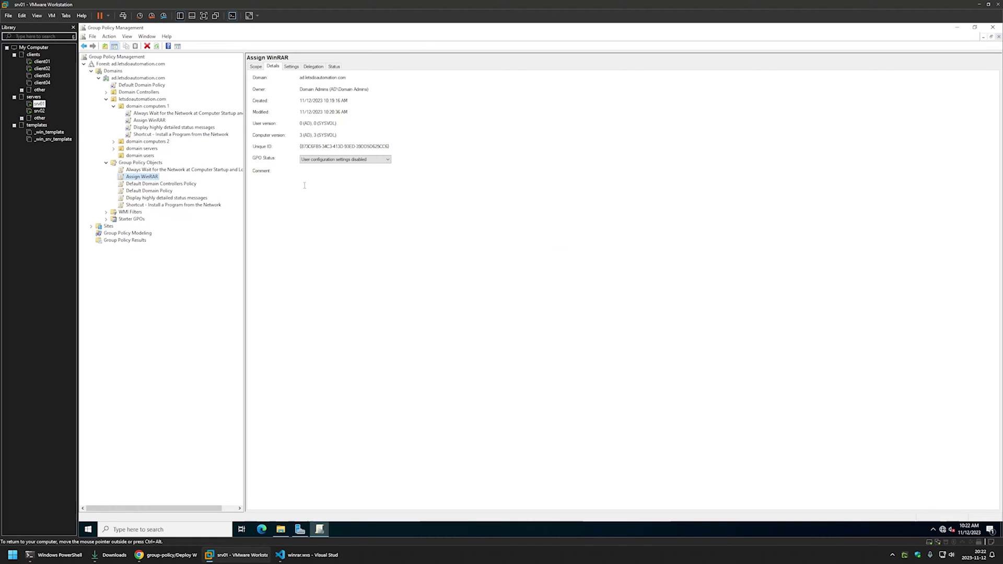
pyautogui.click(152, 121)
pyautogui.click(153, 106)
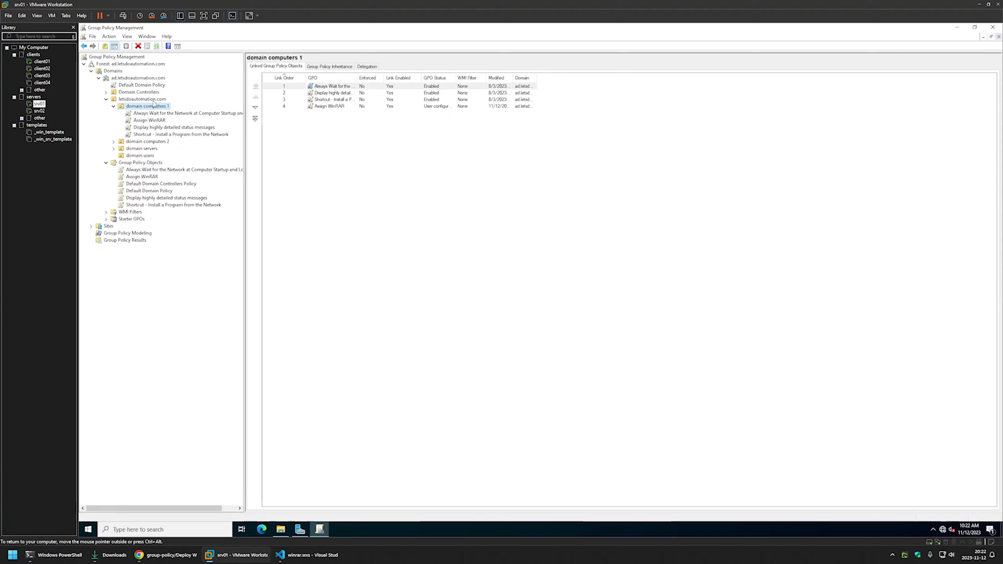
pyautogui.click(328, 107)
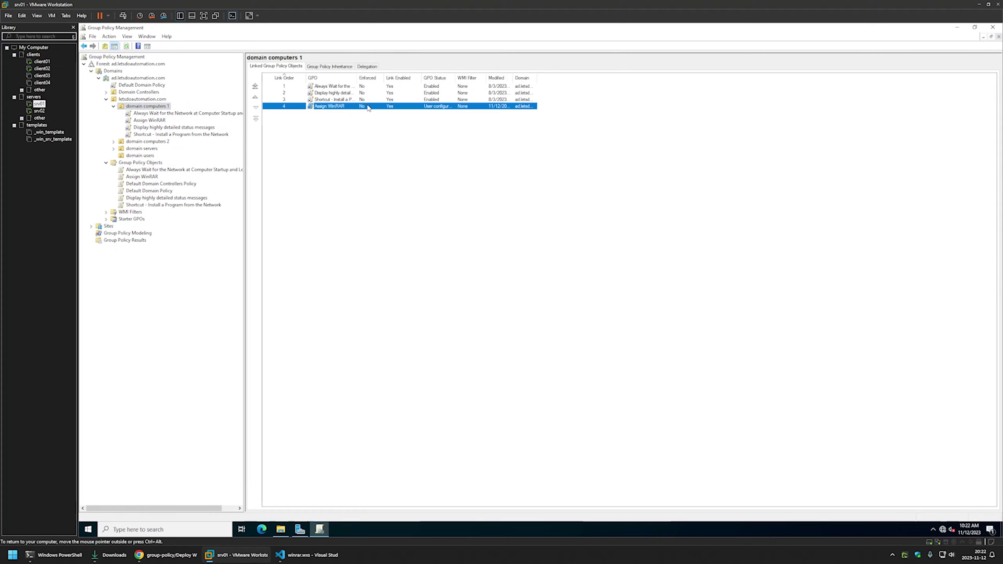
pyautogui.click(146, 106)
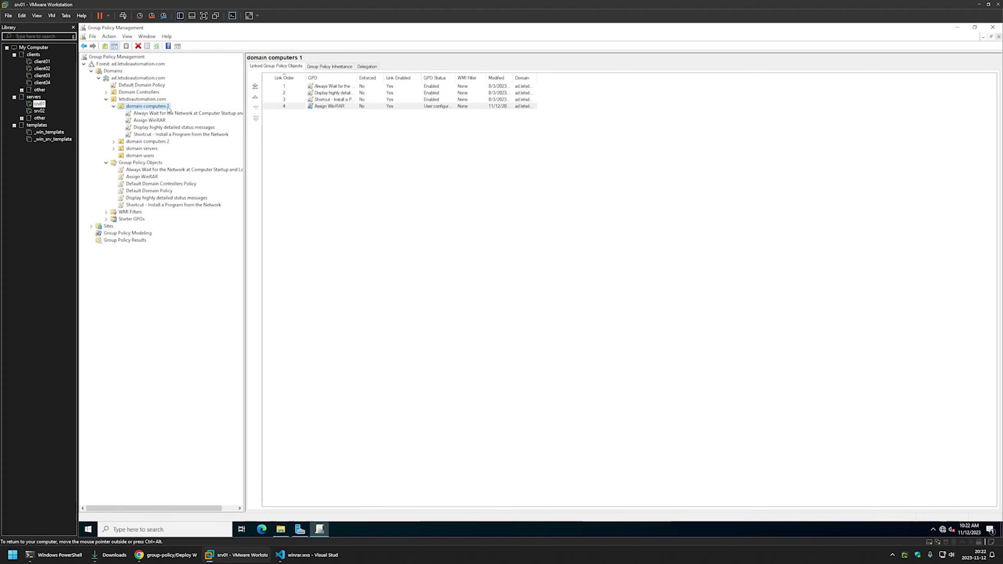
# Switch to the client01 virtual machine and open a Command Prompt there
pyautogui.click(42, 61)
pyautogui.click(321, 156)
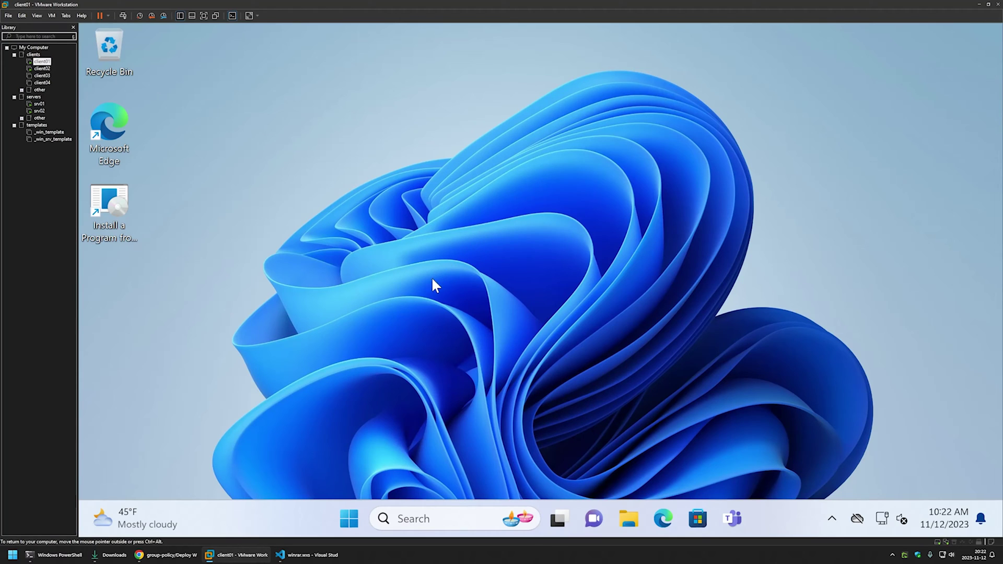
pyautogui.click(351, 519)
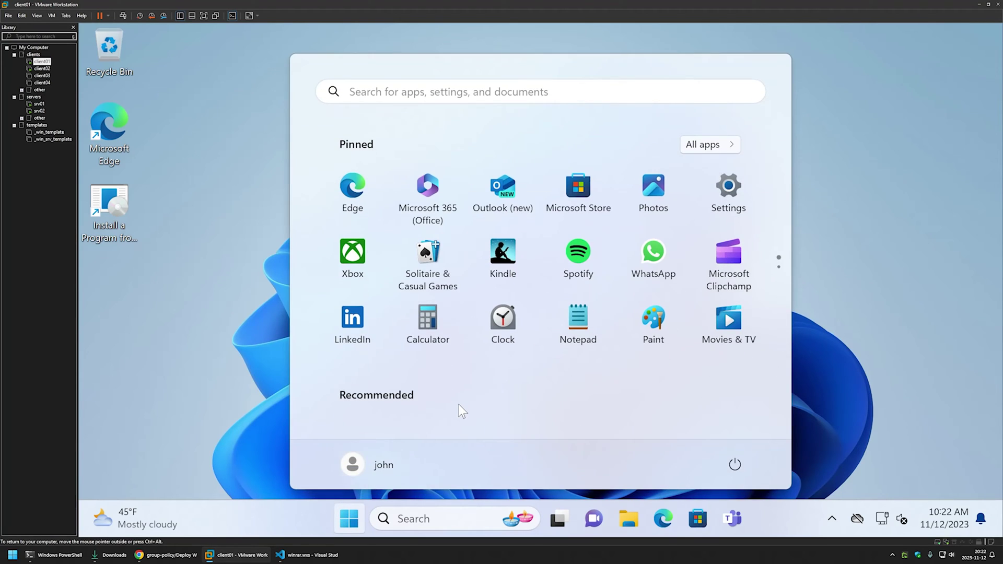
pyautogui.write('cmd')
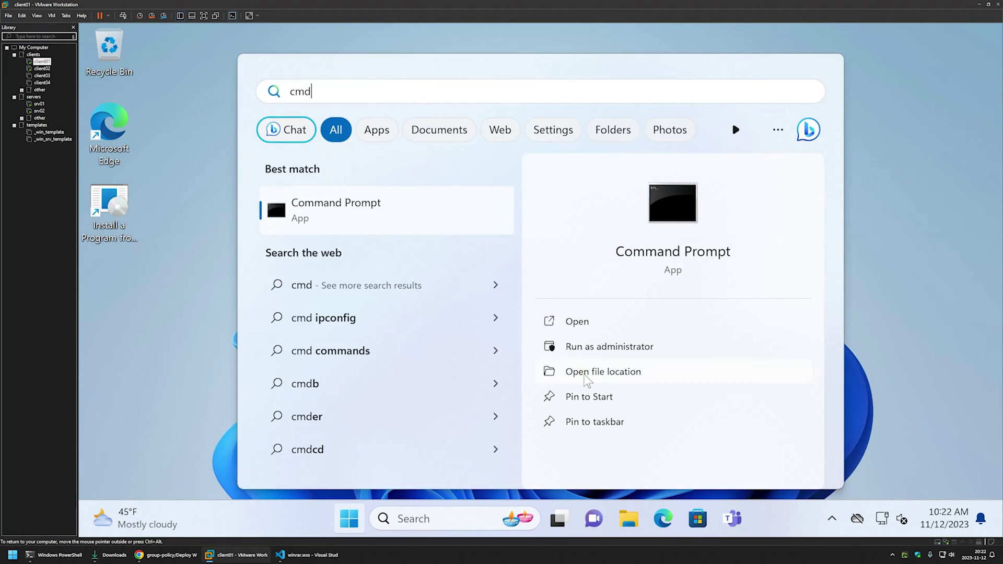
pyautogui.click(591, 328)
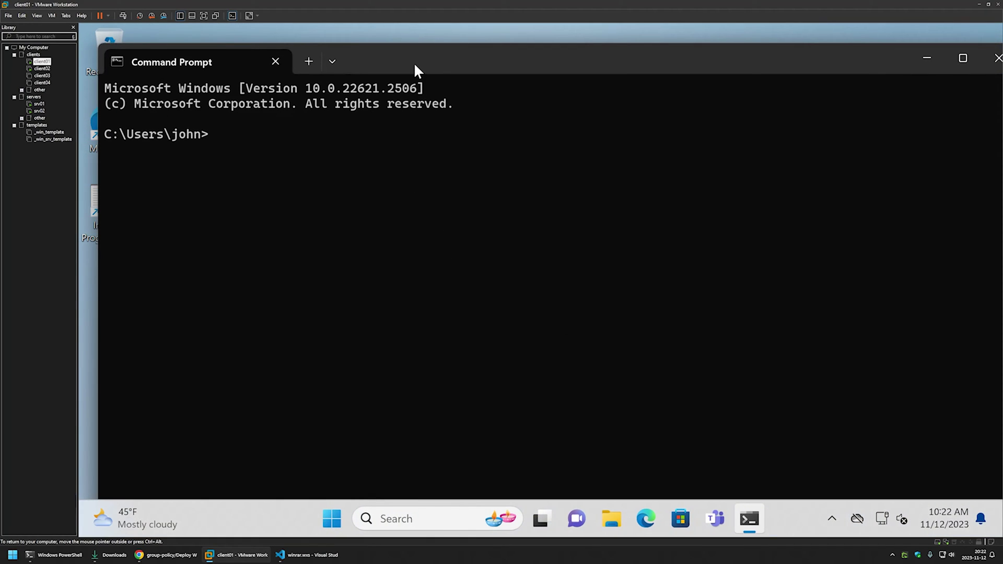
pyautogui.moveTo(413, 61); pyautogui.dragTo(401, 49)
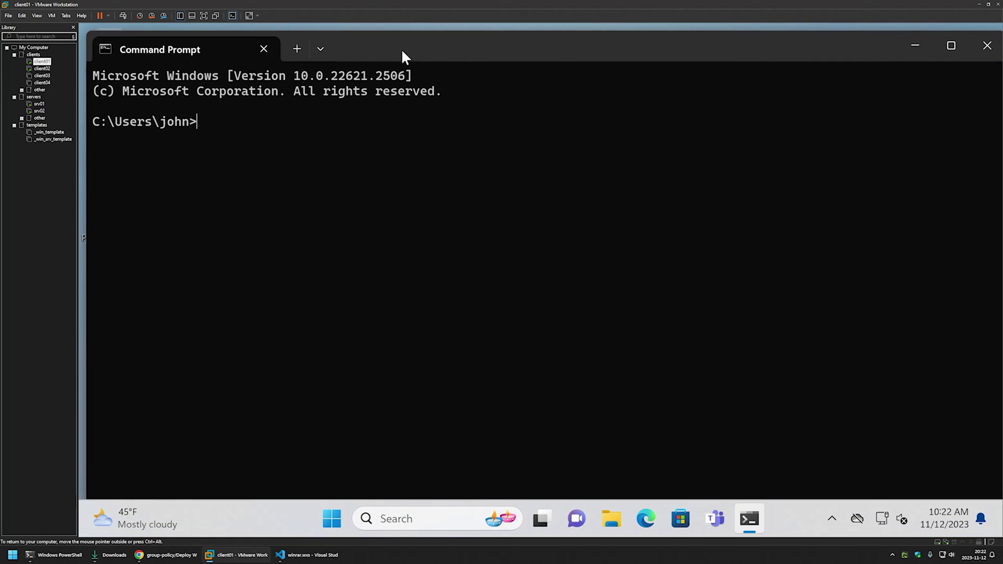
# Refresh Group Policy on client01 with gpupdate and read the software installation warning
pyautogui.write('gpupdate')
pyautogui.press('Return')
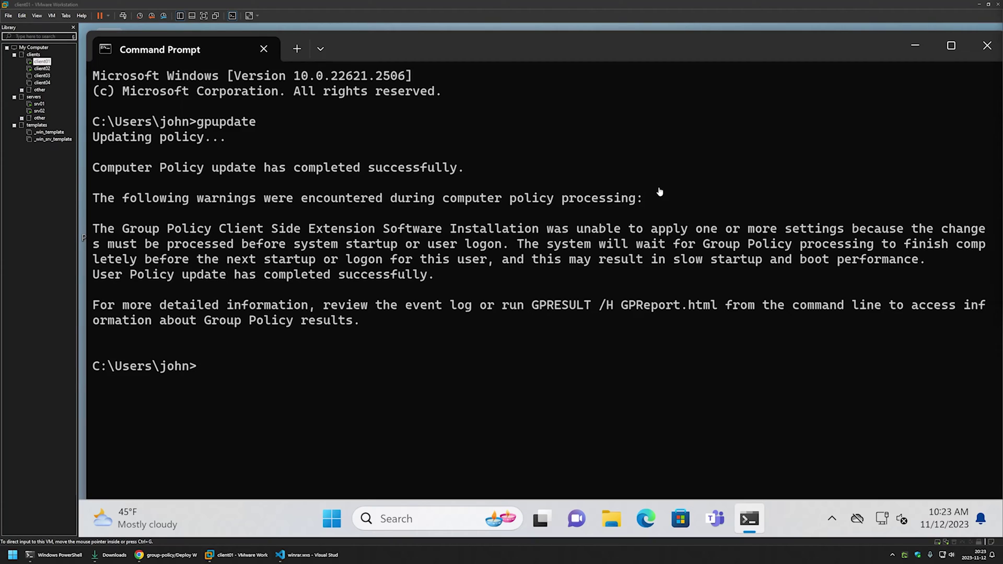
pyautogui.moveTo(435, 271); pyautogui.dragTo(93, 230)
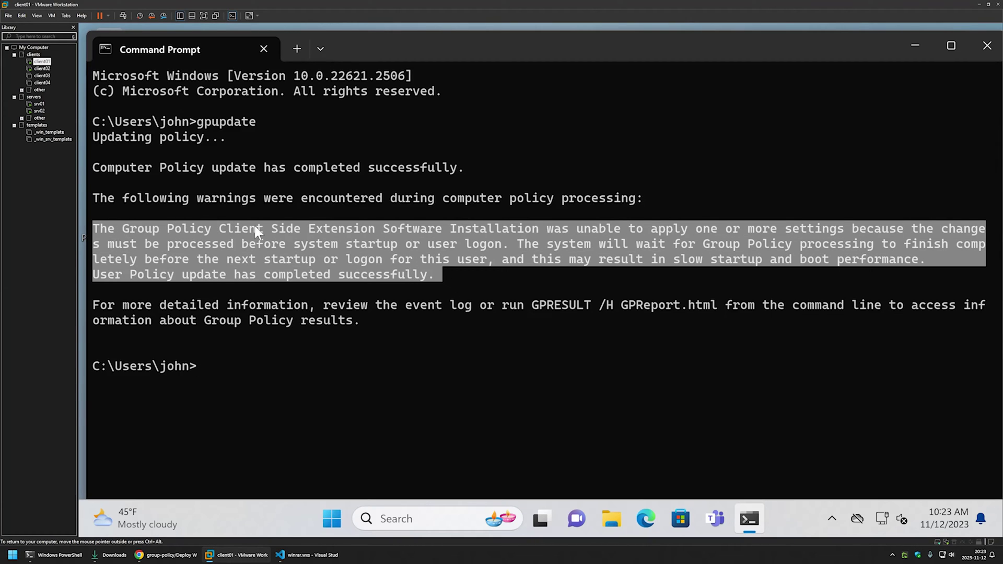
pyautogui.click(432, 265)
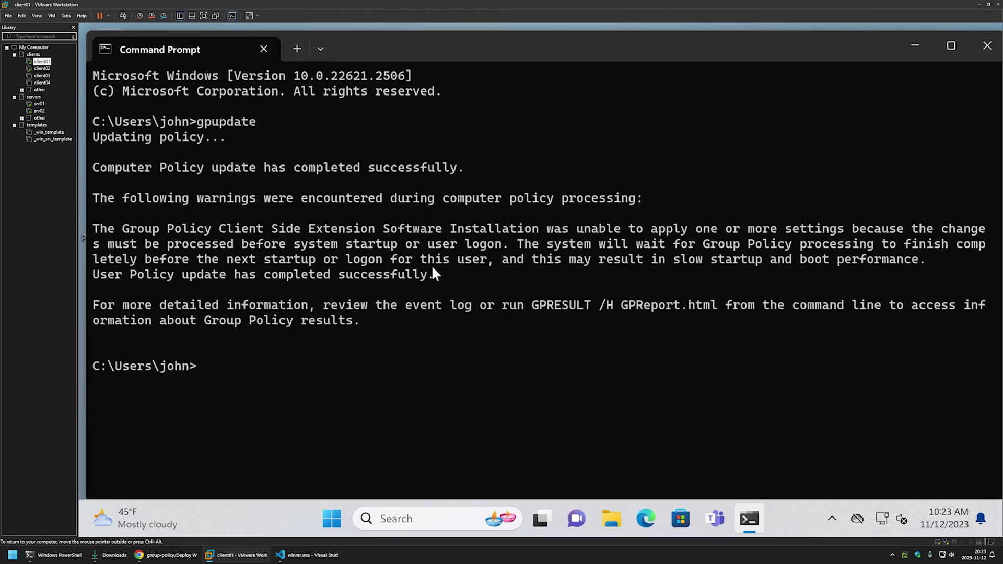
# Restart client01 immediately with "shutdown -r -t 0" and sign back in with the account password
pyautogui.write('shutdown -r -t 0')
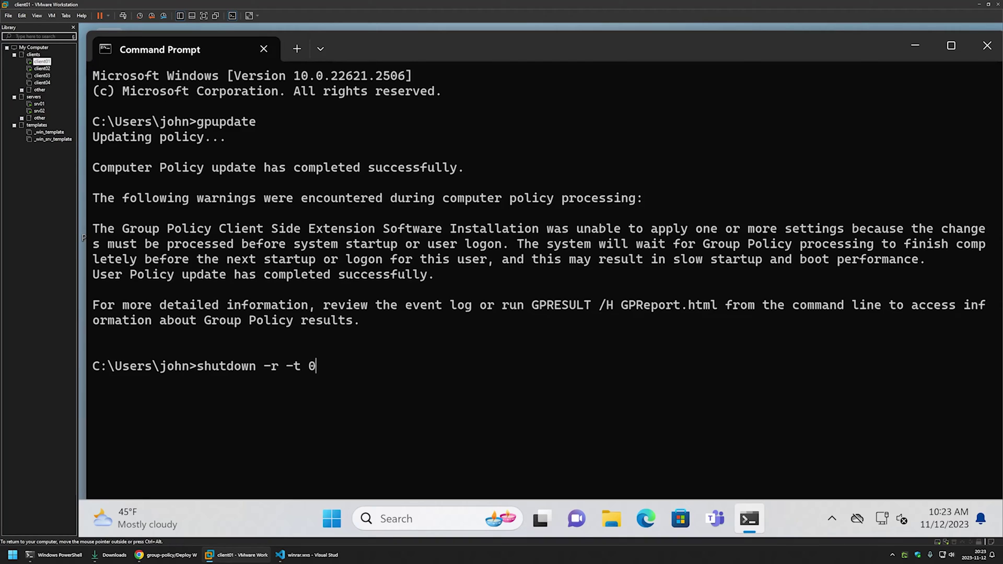
pyautogui.press('Return')
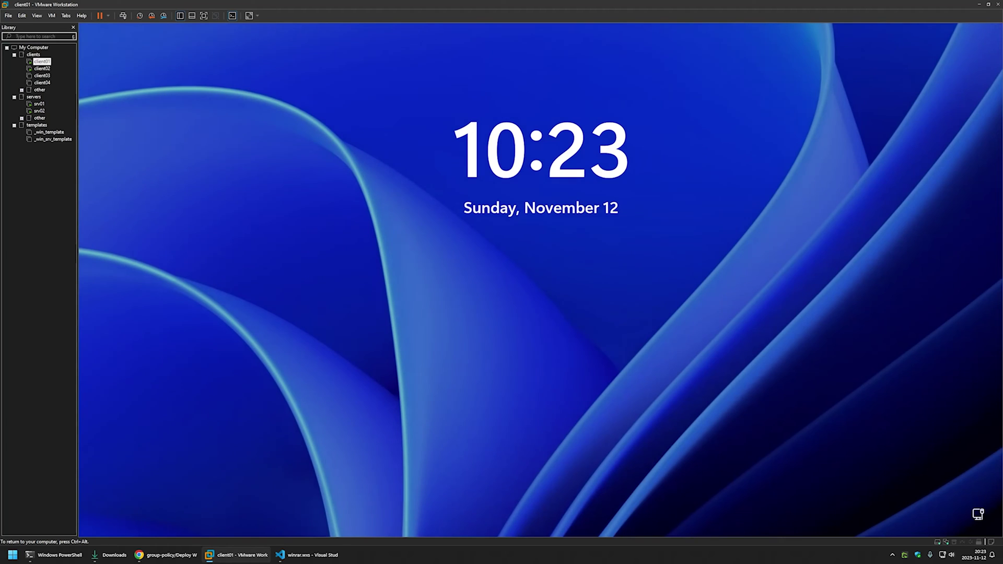
pyautogui.press('space')
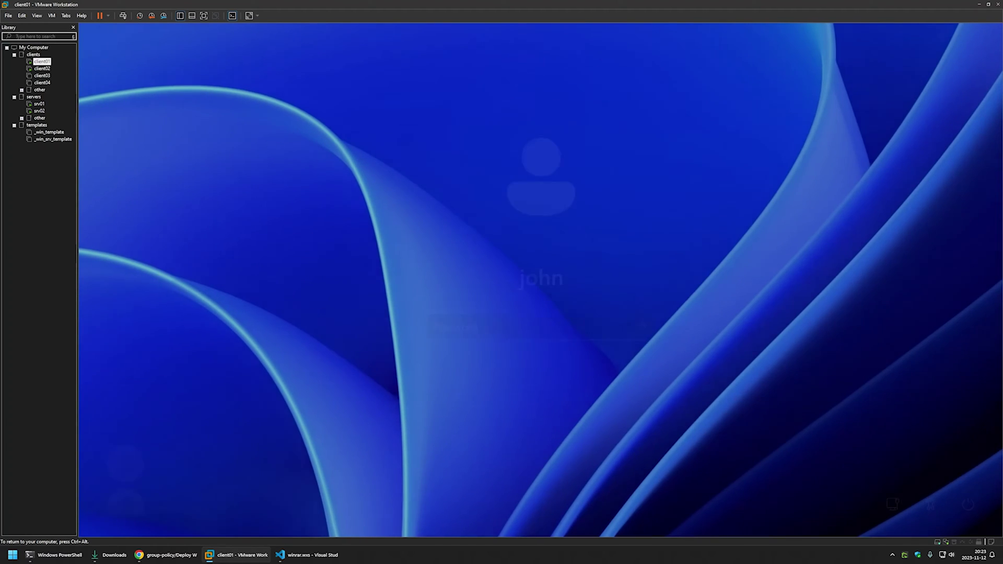
pyautogui.write('*******')
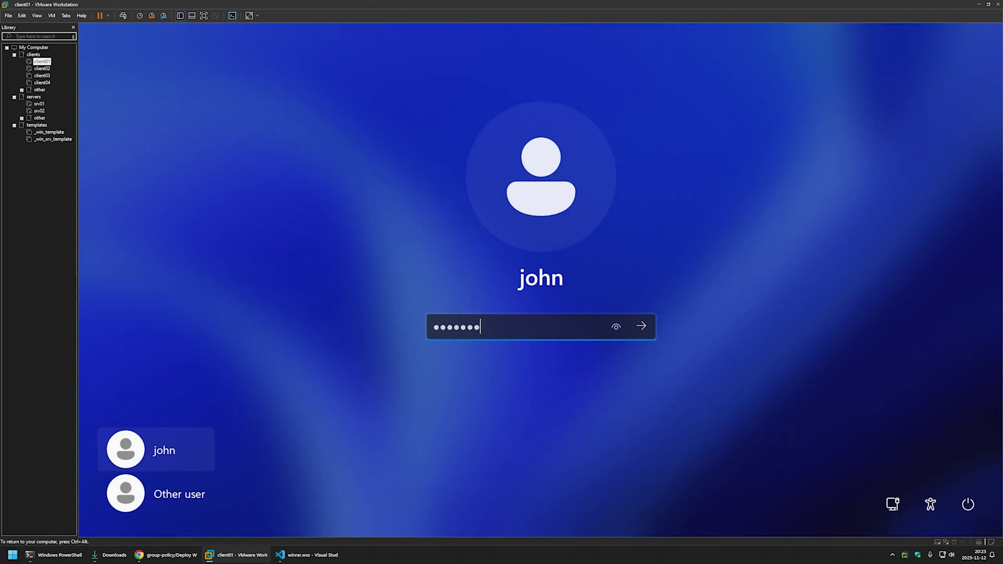
pyautogui.press('Return')
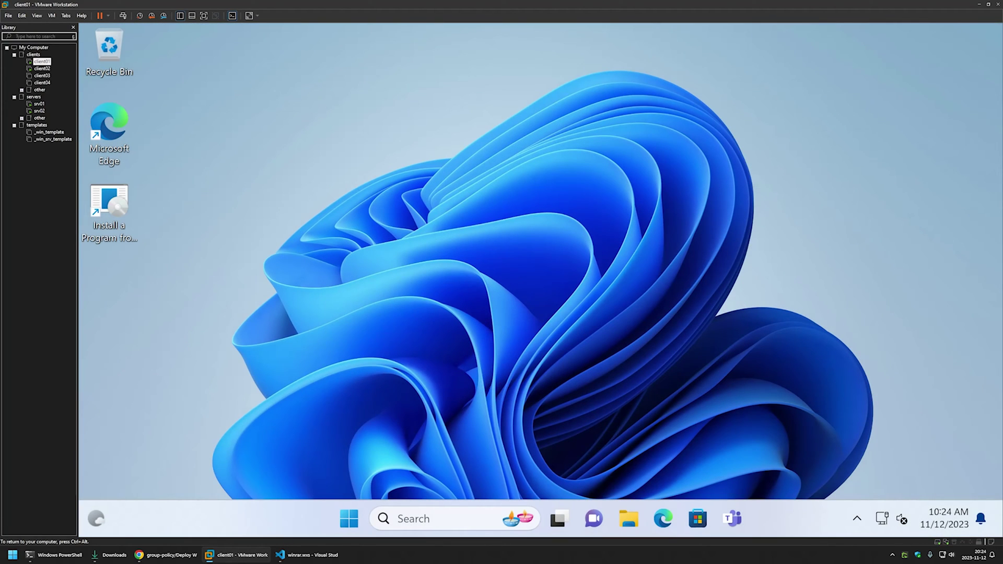
# Inspect the WinRAR commands offered for the Microsoft Edge desktop shortcut and bring the WinRAR system32 window to the front
pyautogui.hotkey('ctrl', 'alt')
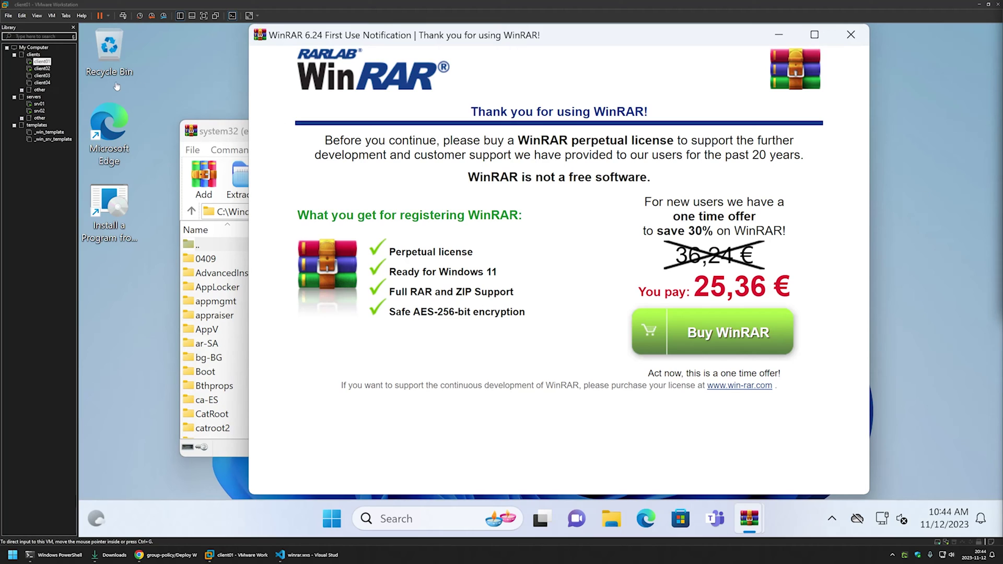
pyautogui.click(161, 96)
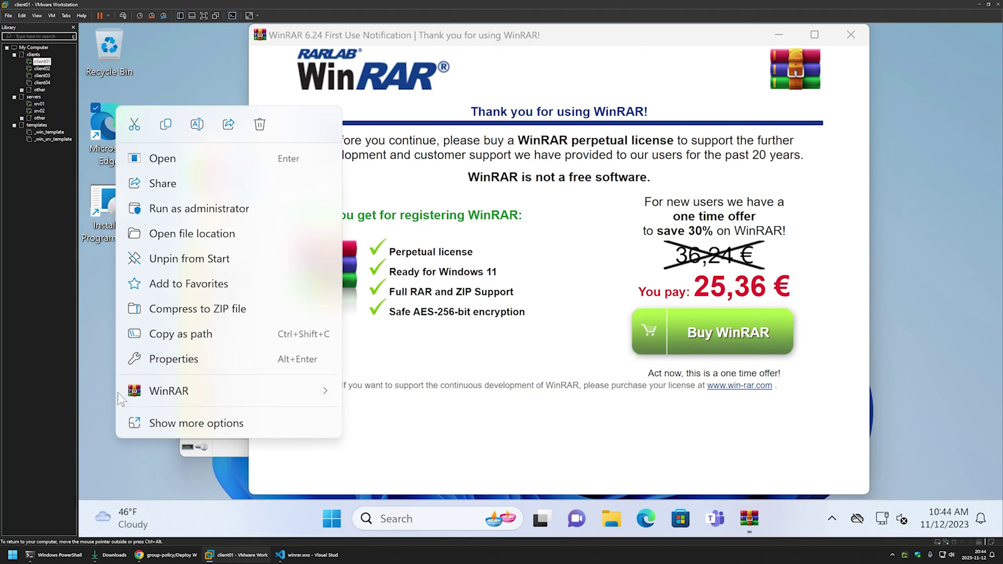
pyautogui.moveTo(194, 391)
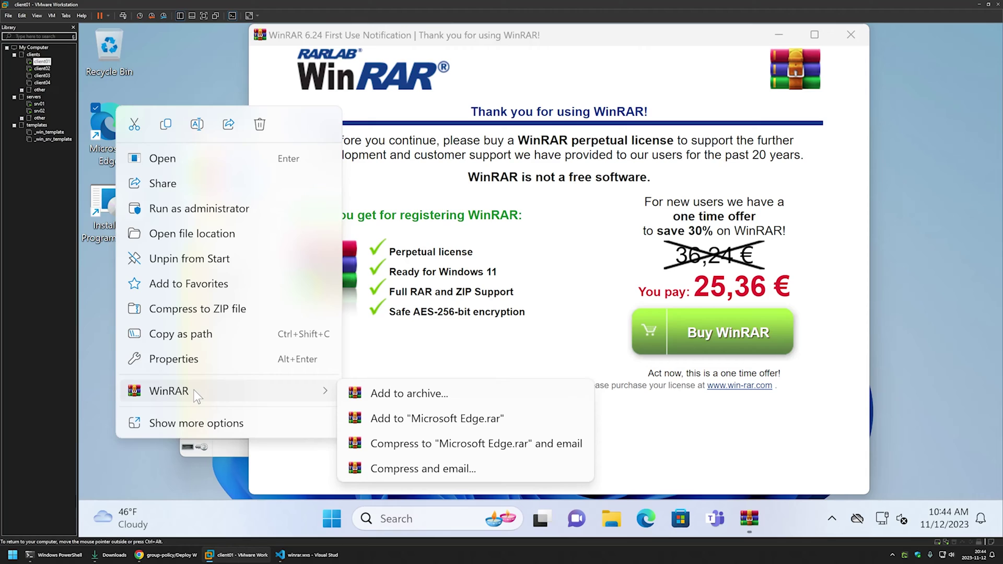
pyautogui.click(102, 274)
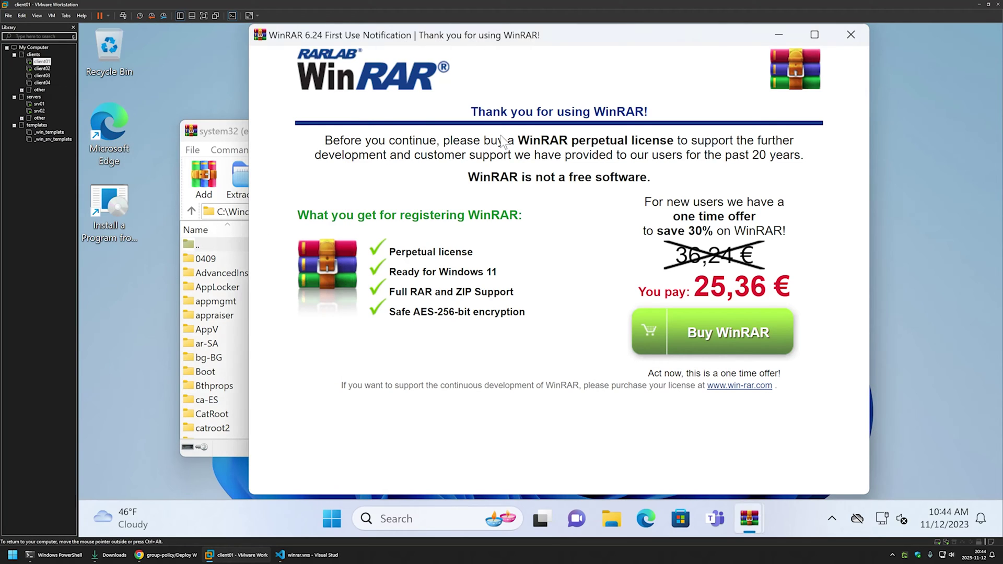
pyautogui.click(223, 131)
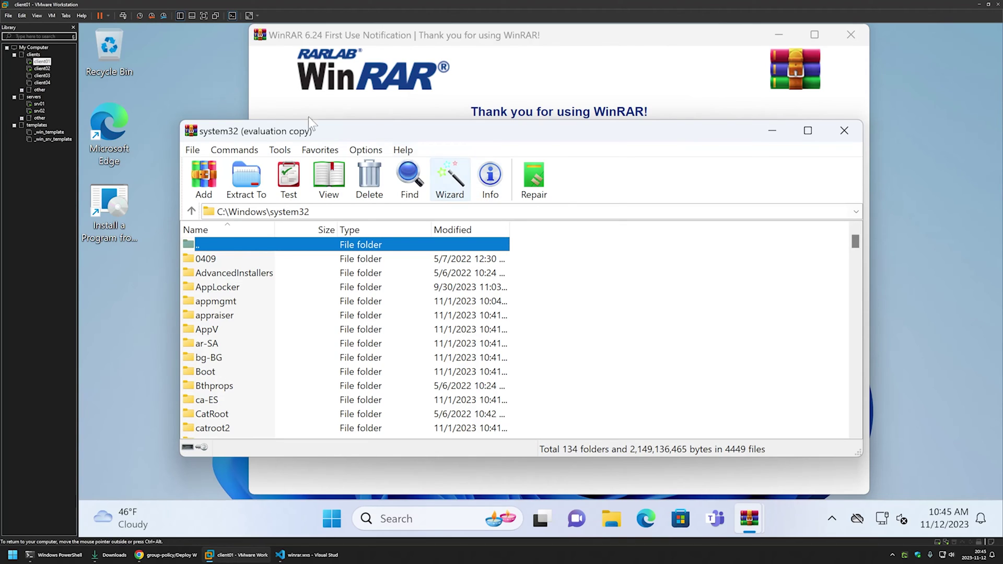
# Switch to the srv01 virtual machine and create a new Group Policy object named Publish WinRAR
pyautogui.click(34, 104)
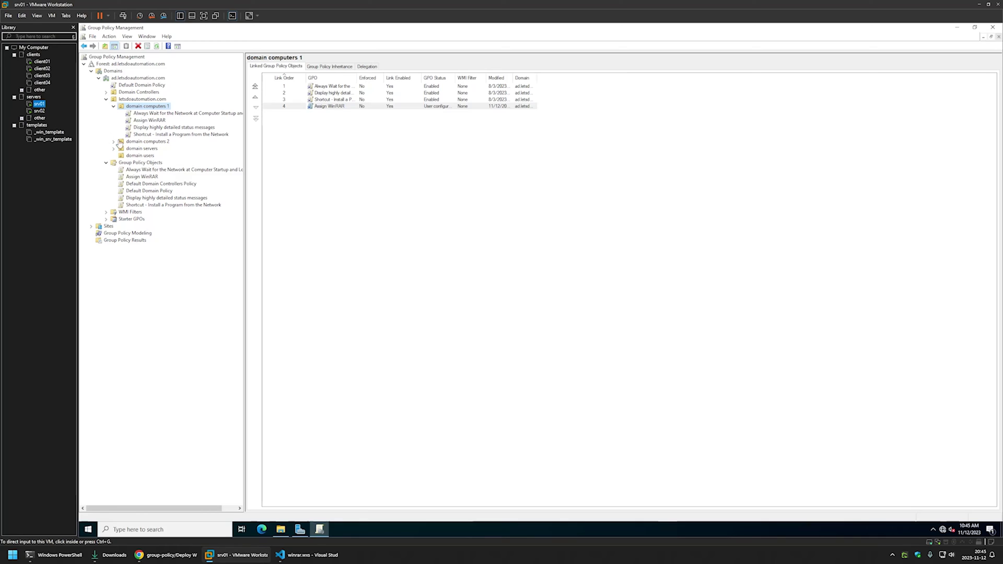
pyautogui.rightClick(145, 163)
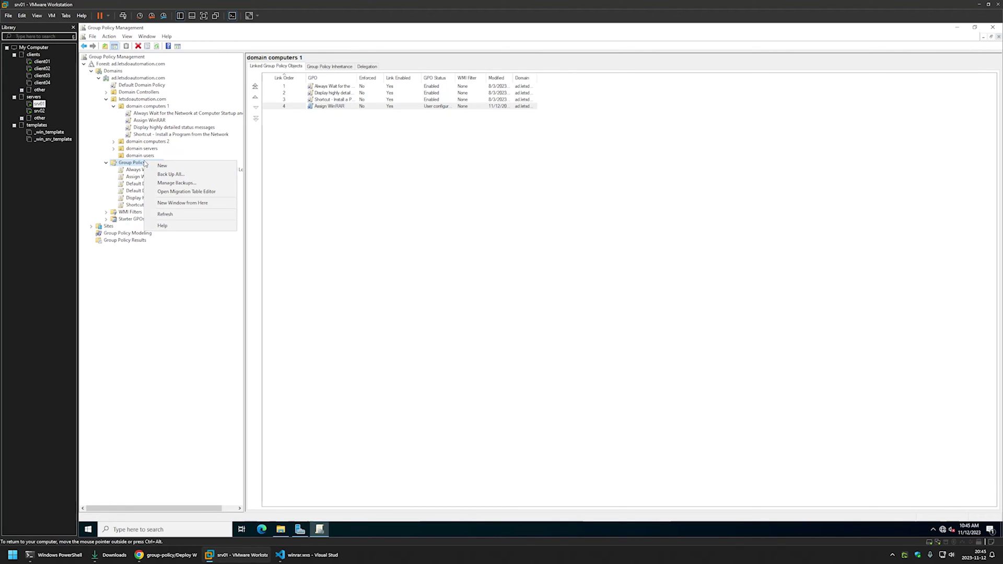
pyautogui.click(162, 167)
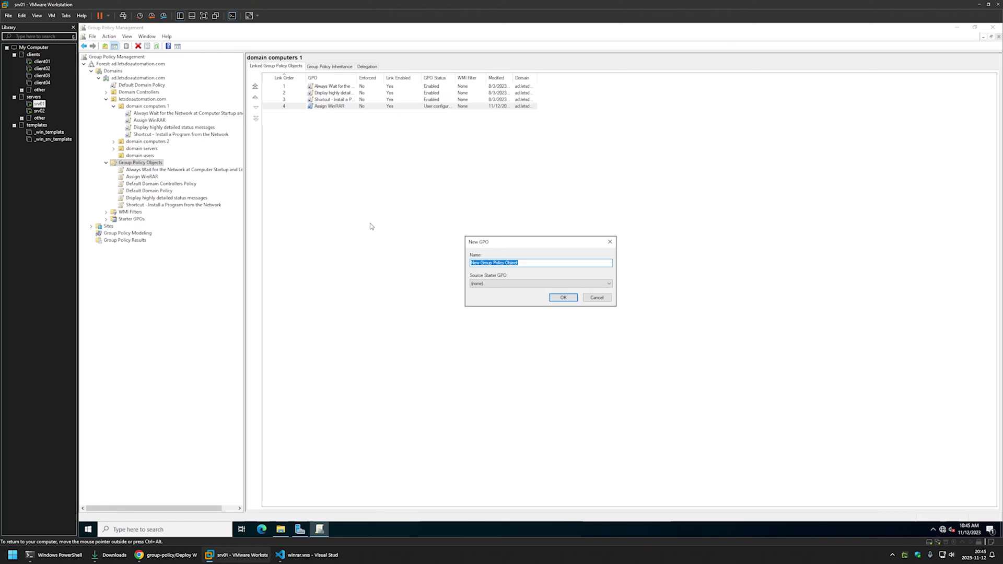
pyautogui.write('P')
pyautogui.write('ublish Winrar')
pyautogui.press('BackSpace')
pyautogui.press('BackSpace')
pyautogui.press('BackSpace')
pyautogui.write('RAR')
pyautogui.click(560, 297)
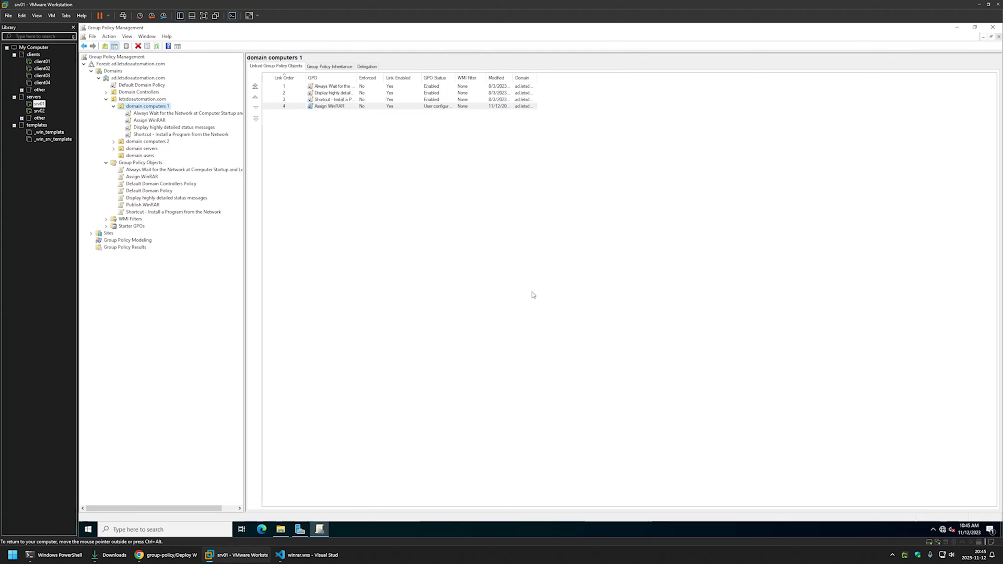
# Open the Publish WinRAR policy for editing and display Software installation under the User Configuration policies' Software Settings
pyautogui.click(146, 205)
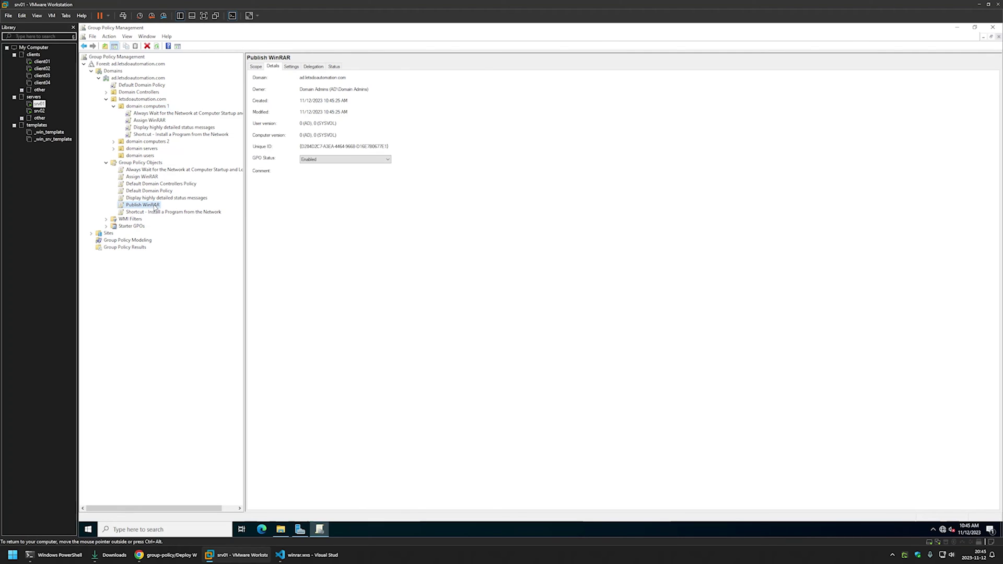
pyautogui.rightClick(155, 207)
pyautogui.click(163, 210)
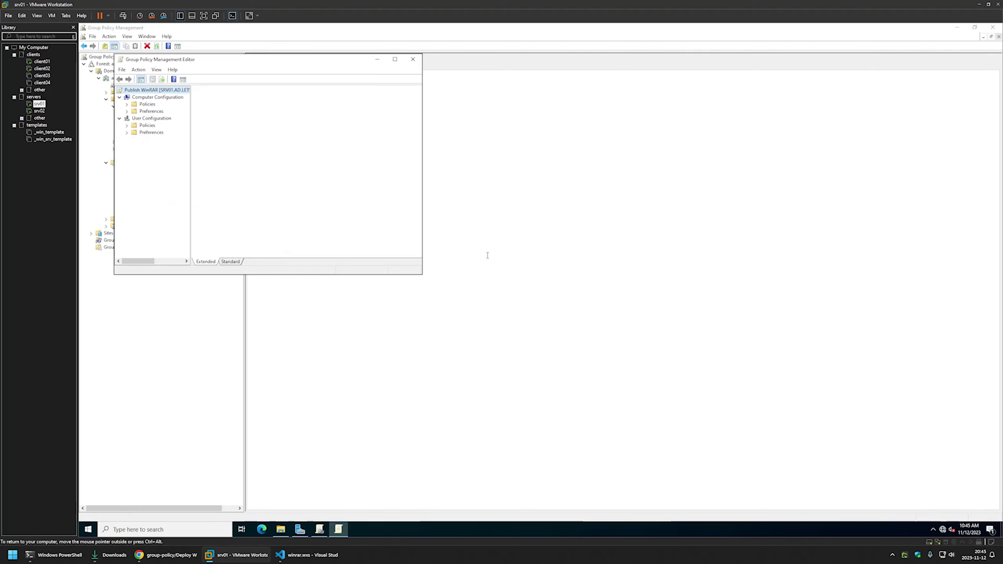
pyautogui.moveTo(248, 63); pyautogui.dragTo(567, 182)
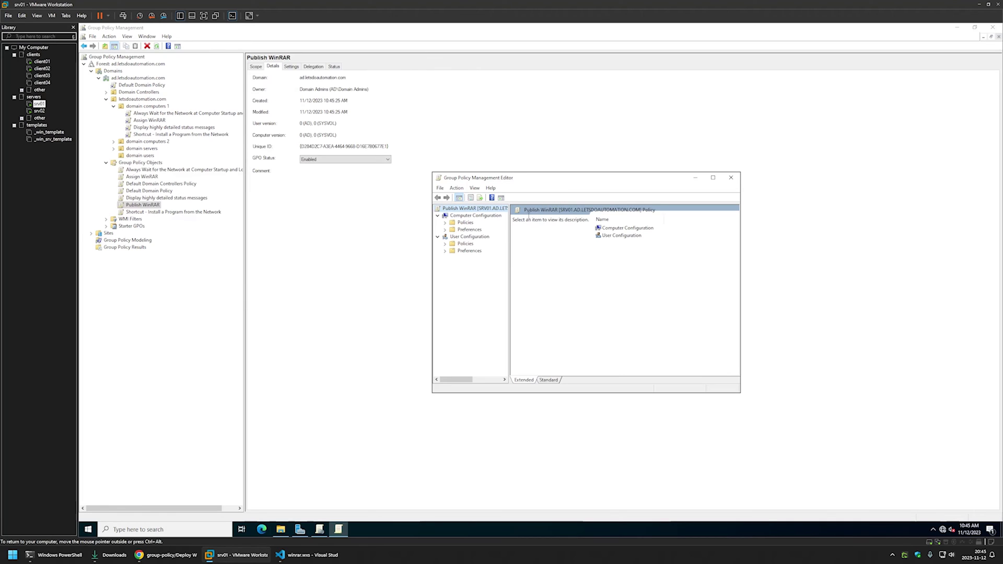
pyautogui.click(473, 237)
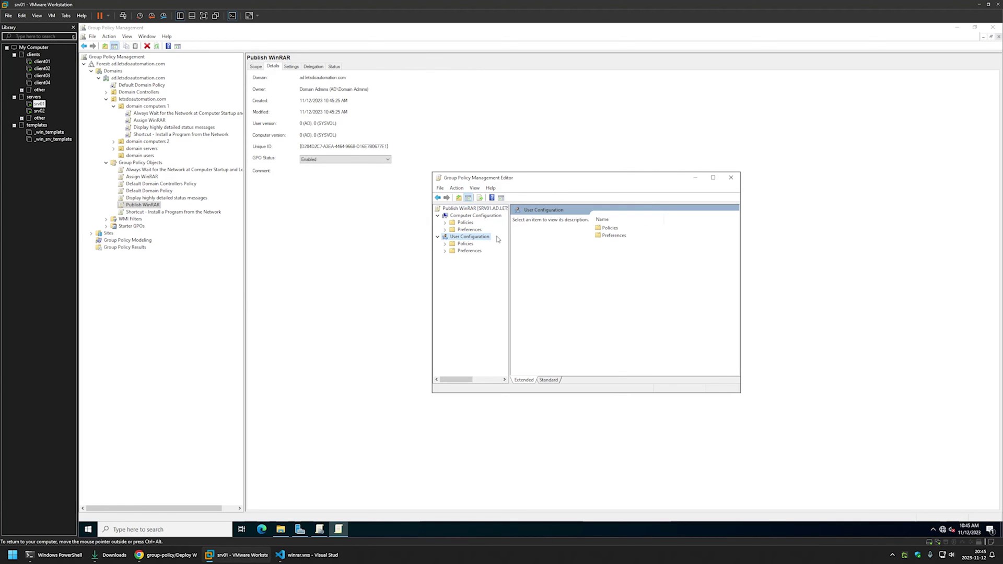
pyautogui.click(445, 245)
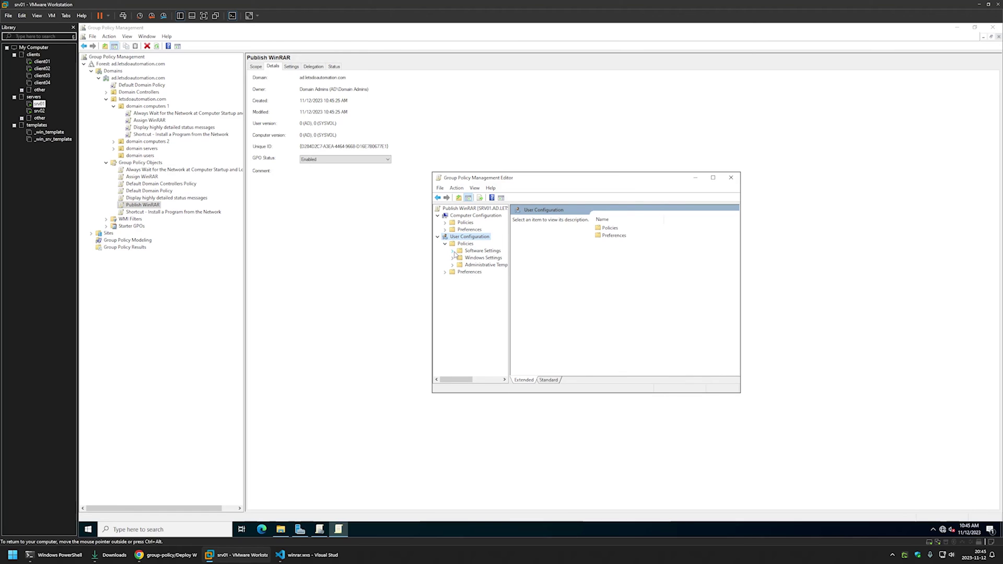
pyautogui.click(453, 252)
pyautogui.click(491, 258)
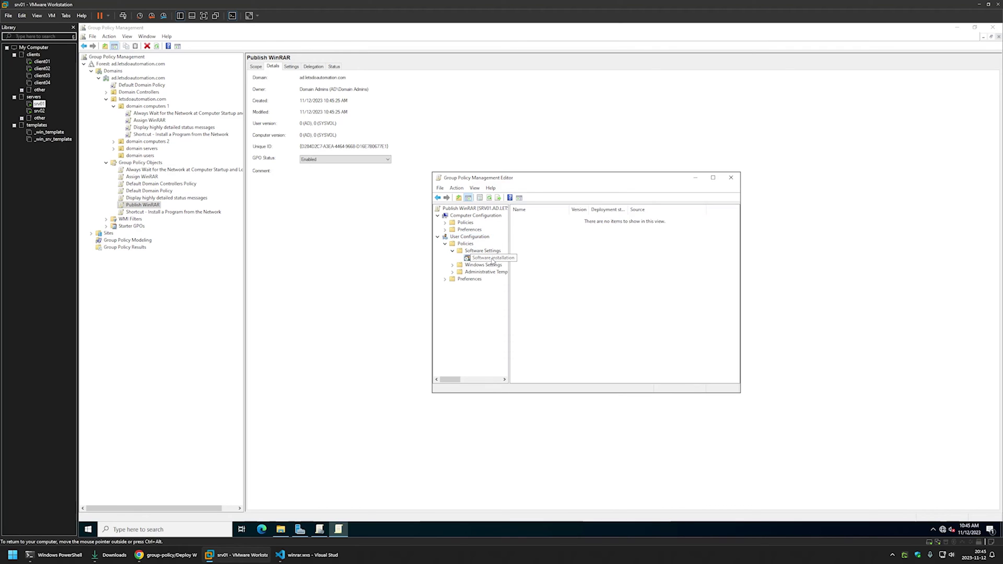
# Add a new software package using the winrar installer from \\srv02\software\winrar
pyautogui.rightClick(548, 246)
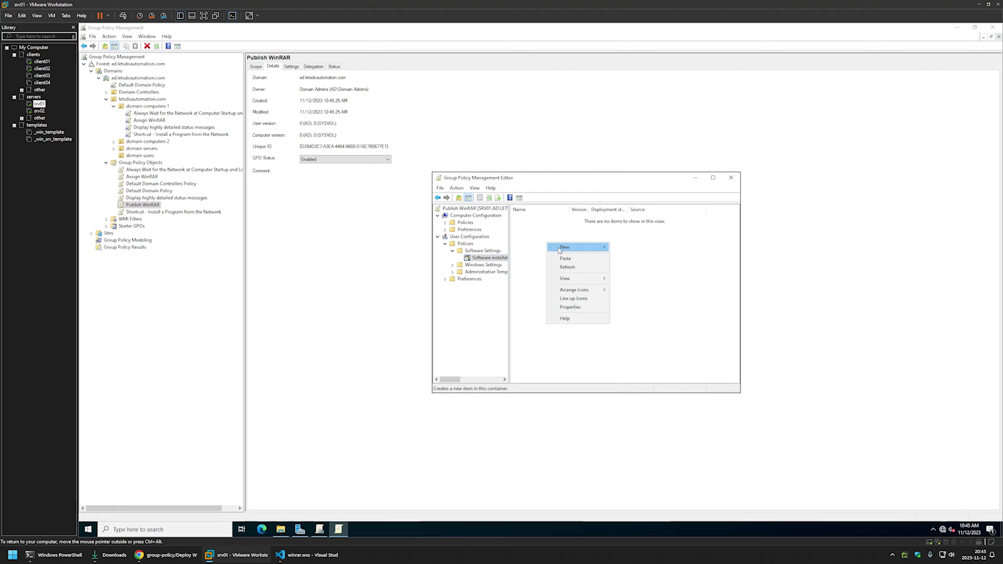
pyautogui.moveTo(560, 249)
pyautogui.click(629, 249)
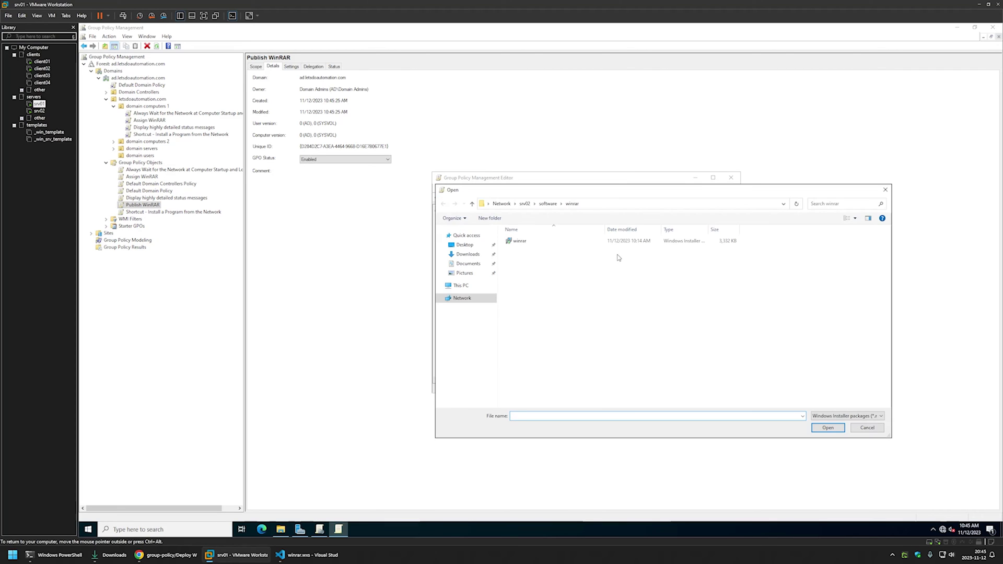
pyautogui.click(584, 203)
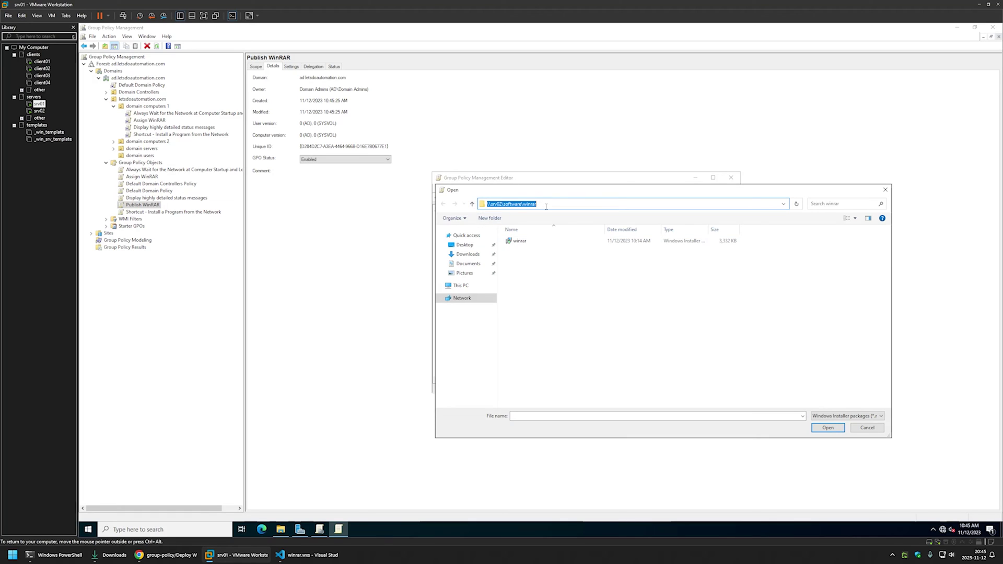
pyautogui.doubleClick(524, 243)
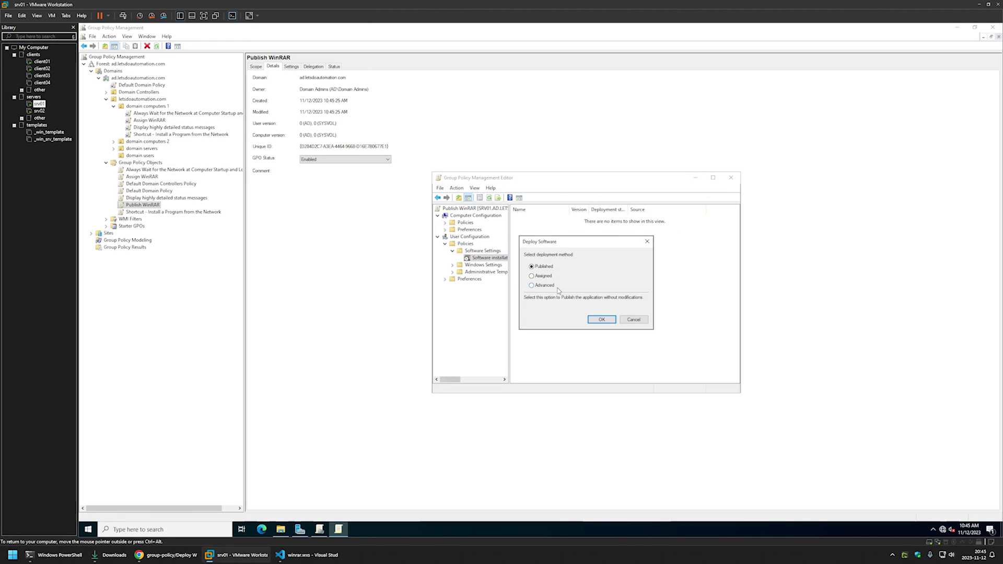
# Deploy the package through the Advanced method as Published with the Basic installation user interface, and close the policy editor
pyautogui.click(544, 287)
pyautogui.click(598, 319)
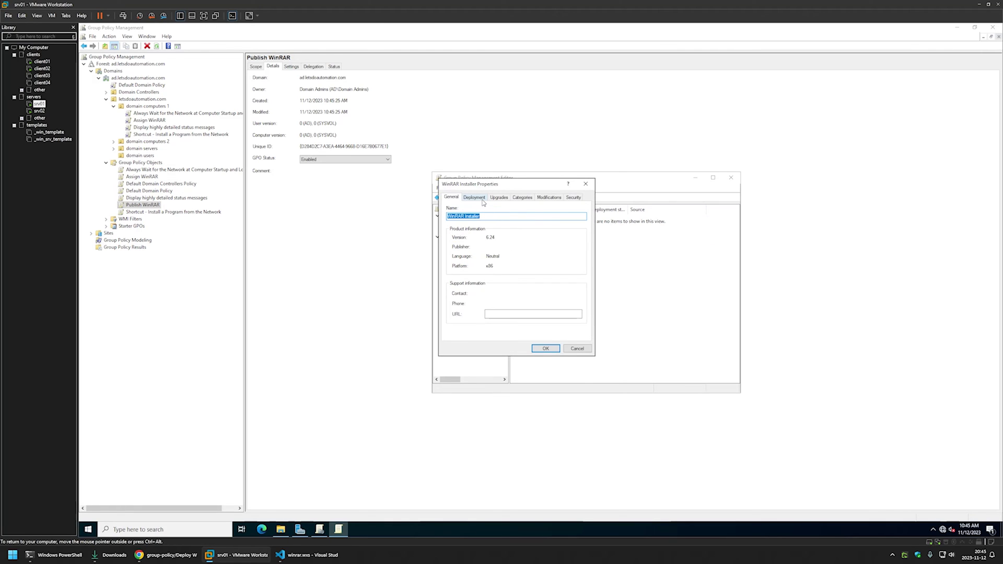
pyautogui.click(483, 203)
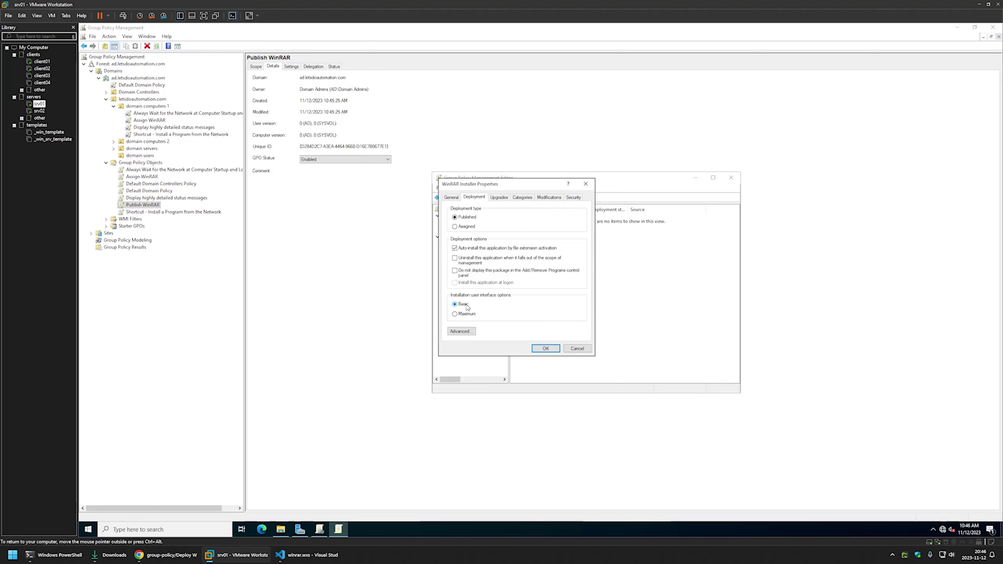
pyautogui.click(546, 349)
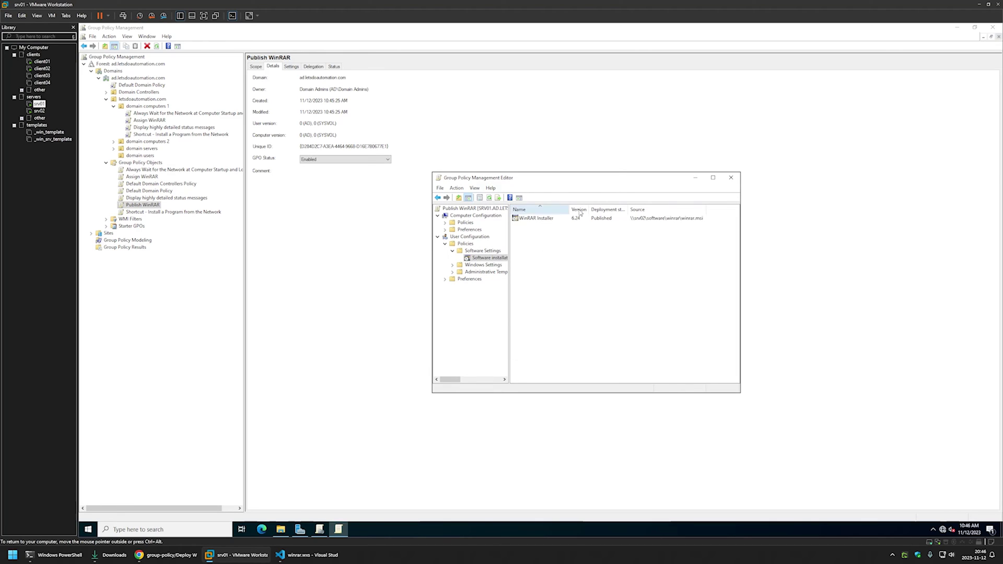
pyautogui.click(732, 178)
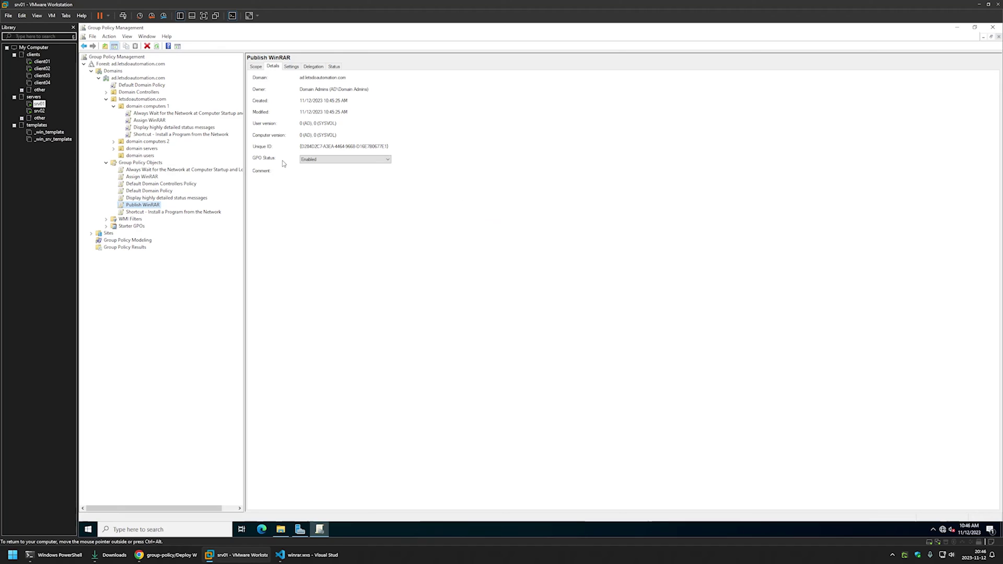
# Set the GPO status of Publish WinRAR to "Computer configuration settings disabled"
pyautogui.click(310, 160)
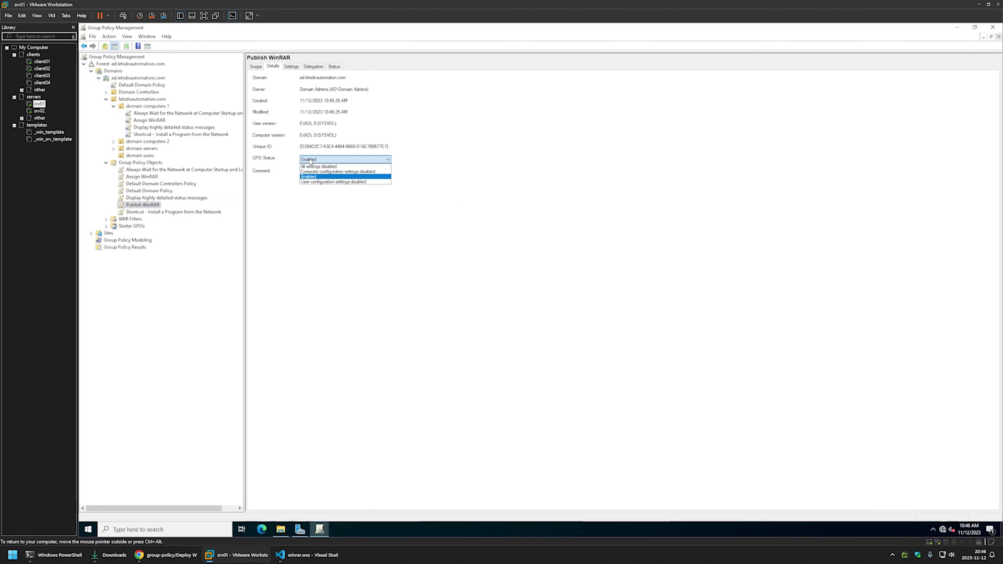
pyautogui.click(351, 180)
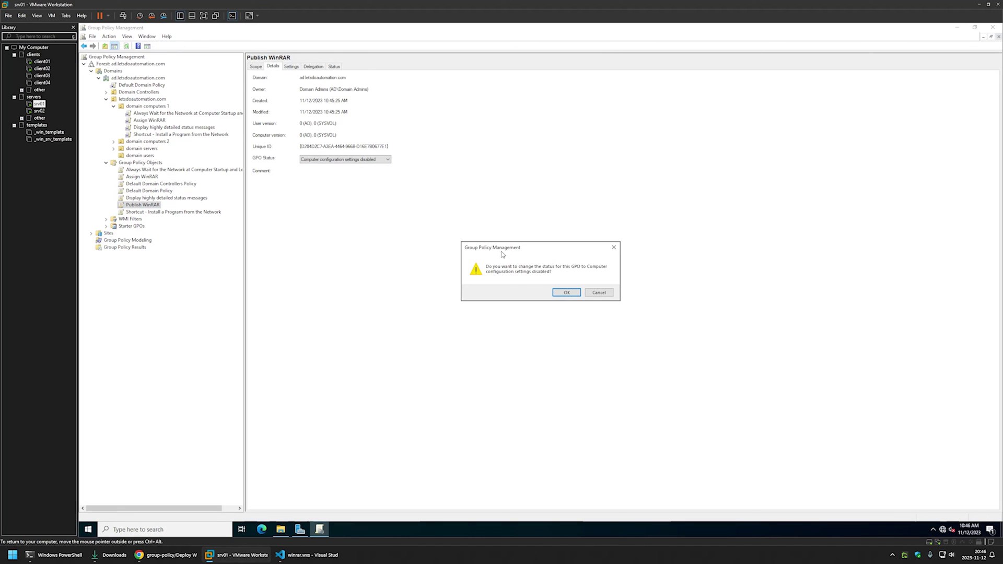
pyautogui.click(565, 295)
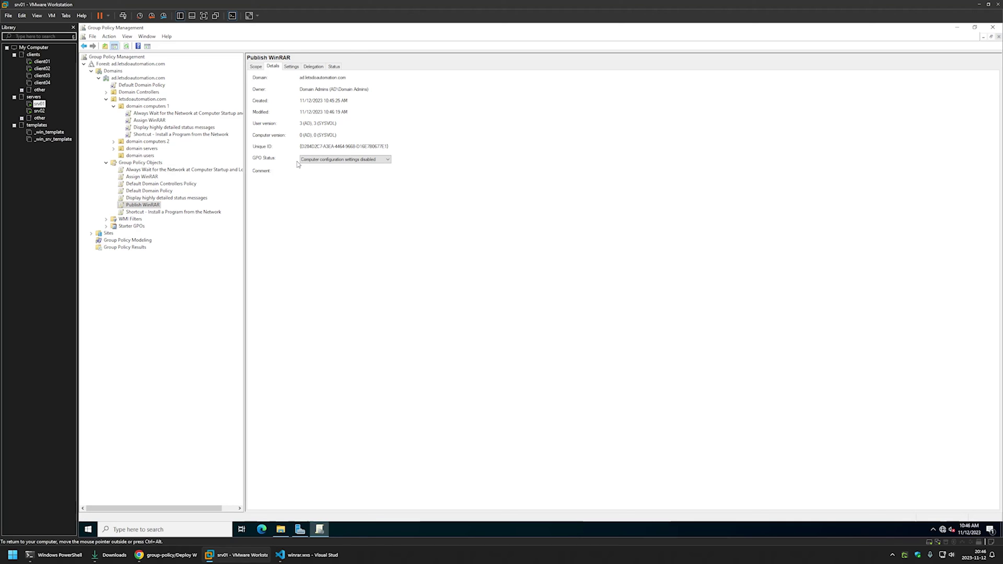
# Link the Publish WinRAR policy to the domain users organizational unit and expand that unit to show the link
pyautogui.click(137, 156)
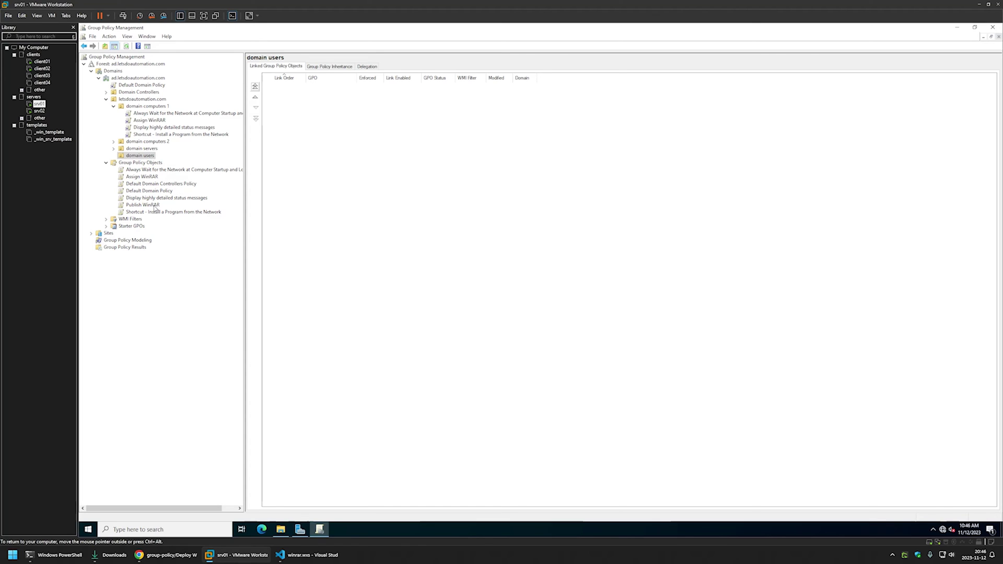
pyautogui.moveTo(155, 207); pyautogui.dragTo(150, 156)
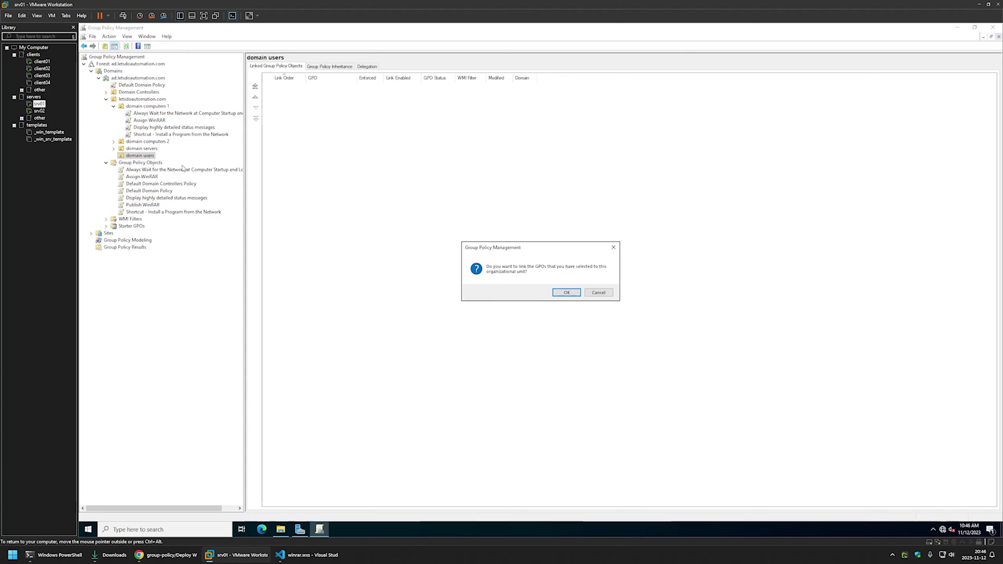
pyautogui.click(562, 292)
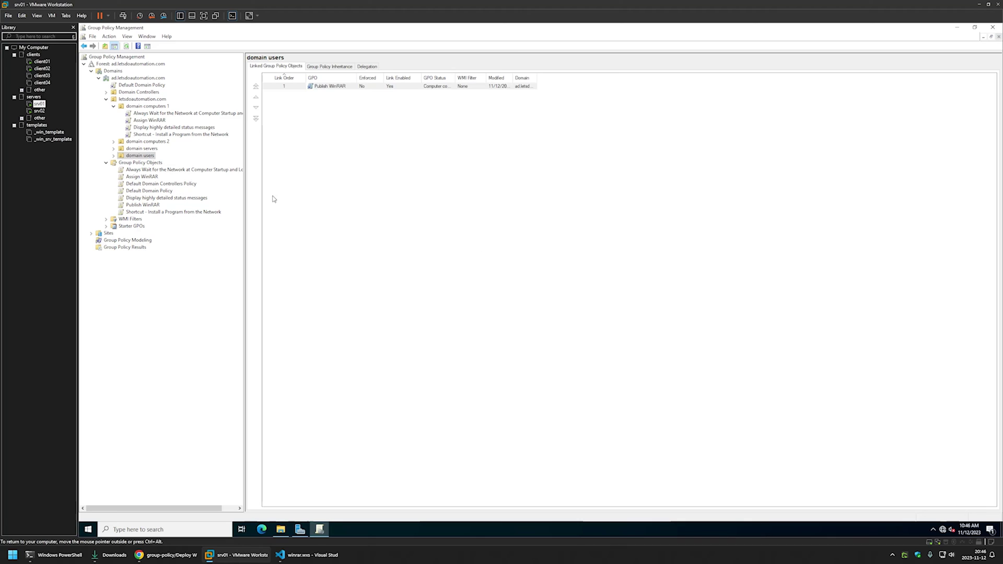
pyautogui.click(113, 156)
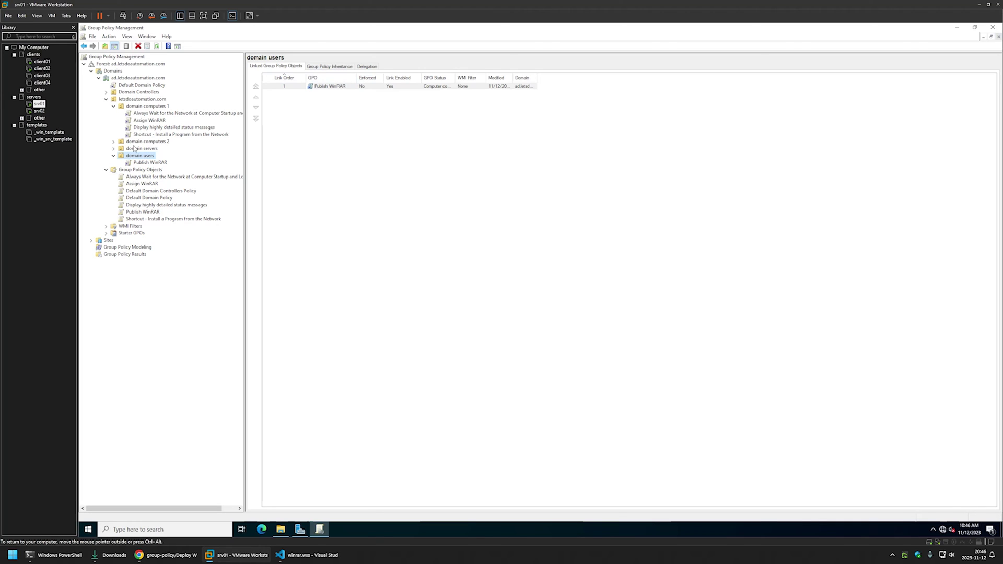
# Switch to client02, open Install a Program from the Network, and snap its window to one half of the desktop
pyautogui.click(42, 69)
pyautogui.click(349, 224)
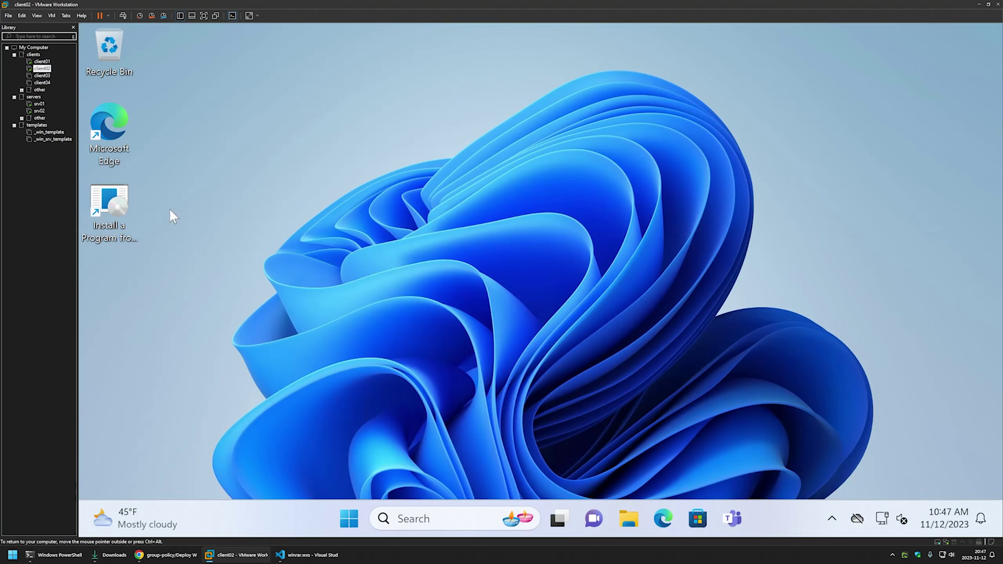
pyautogui.doubleClick(121, 197)
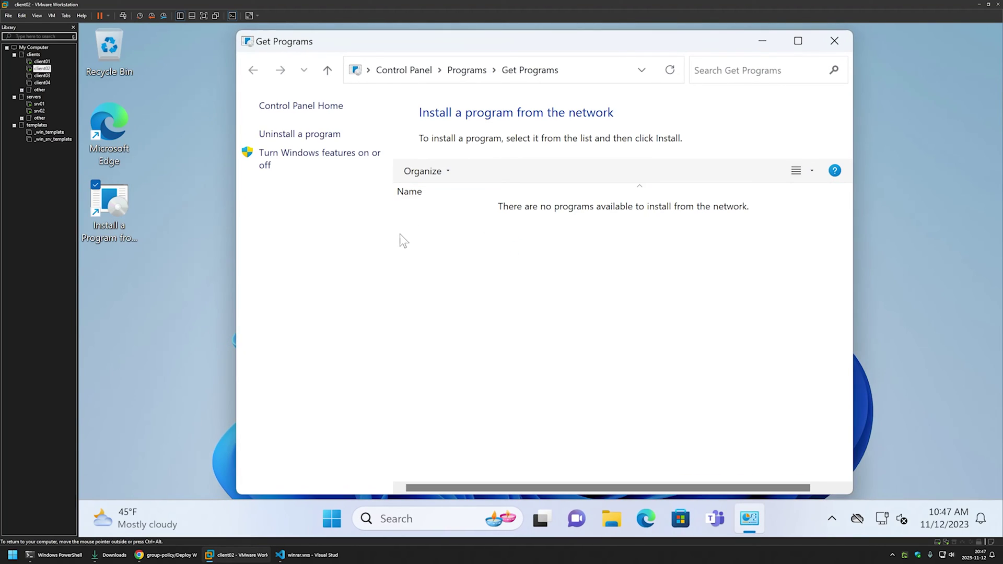
pyautogui.moveTo(468, 44); pyautogui.dragTo(161, 124)
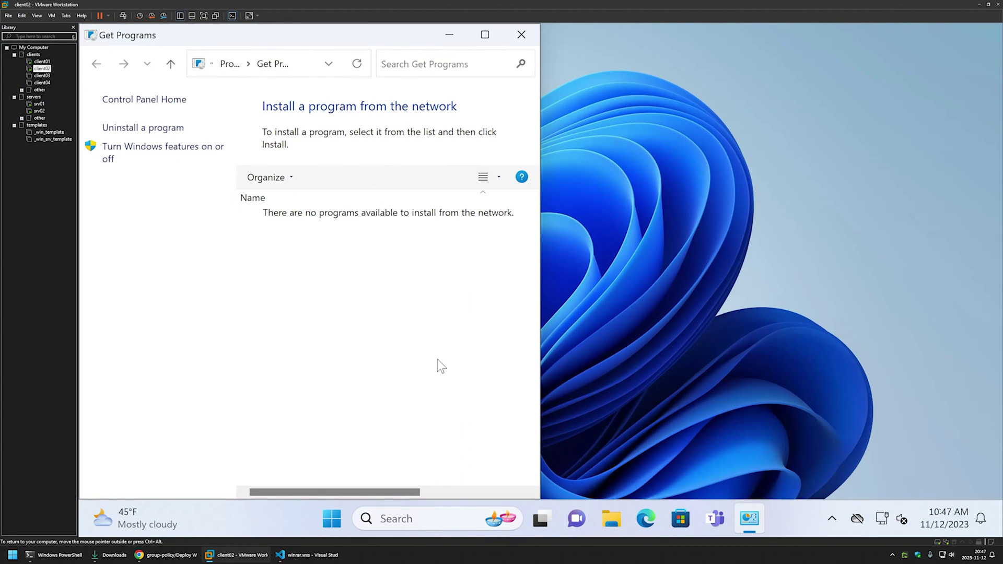
# Run gpupdate in a Command Prompt on client02 and snap it beside the Get Programs window
pyautogui.click(332, 519)
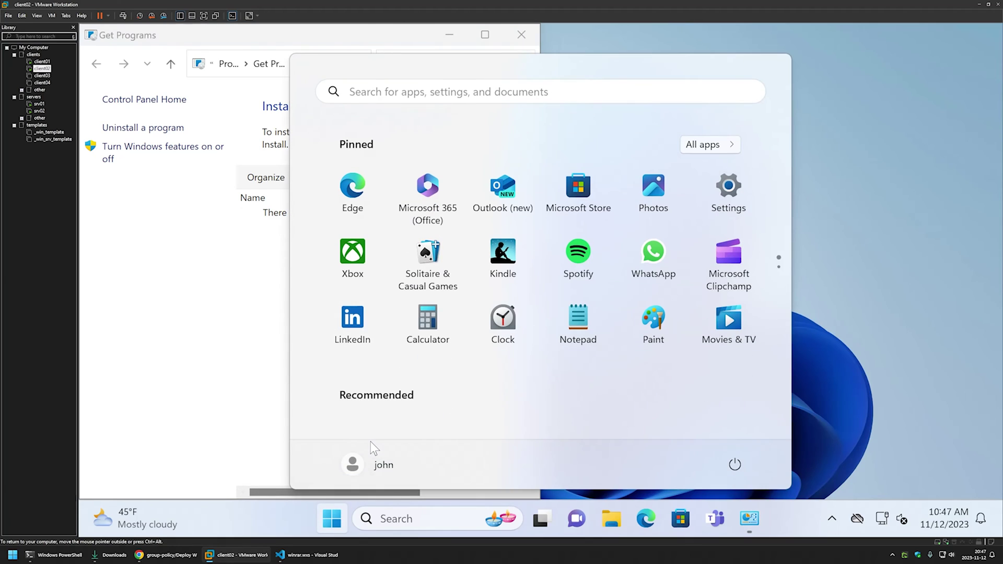
pyautogui.write('cmd')
pyautogui.press('Return')
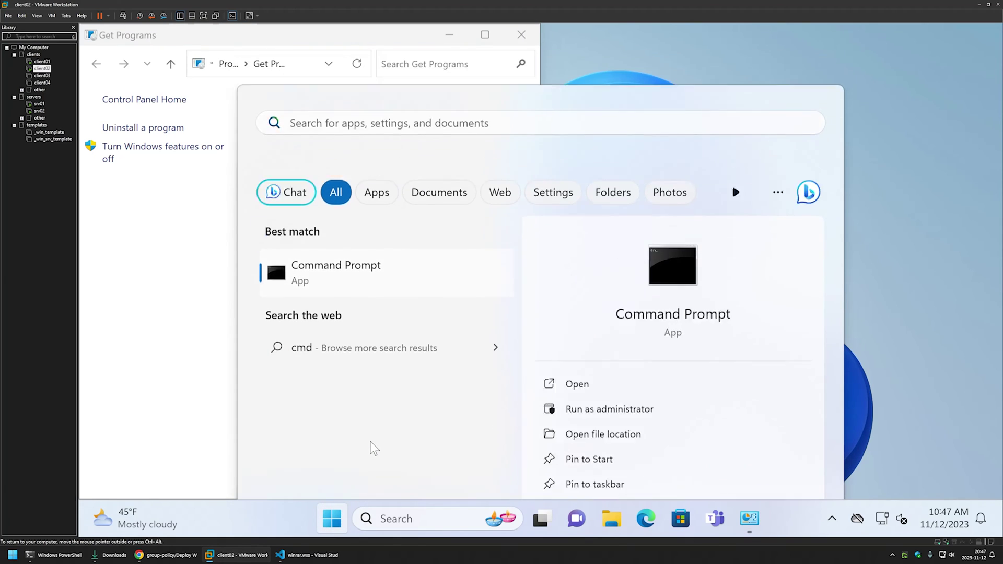
pyautogui.write('gpu')
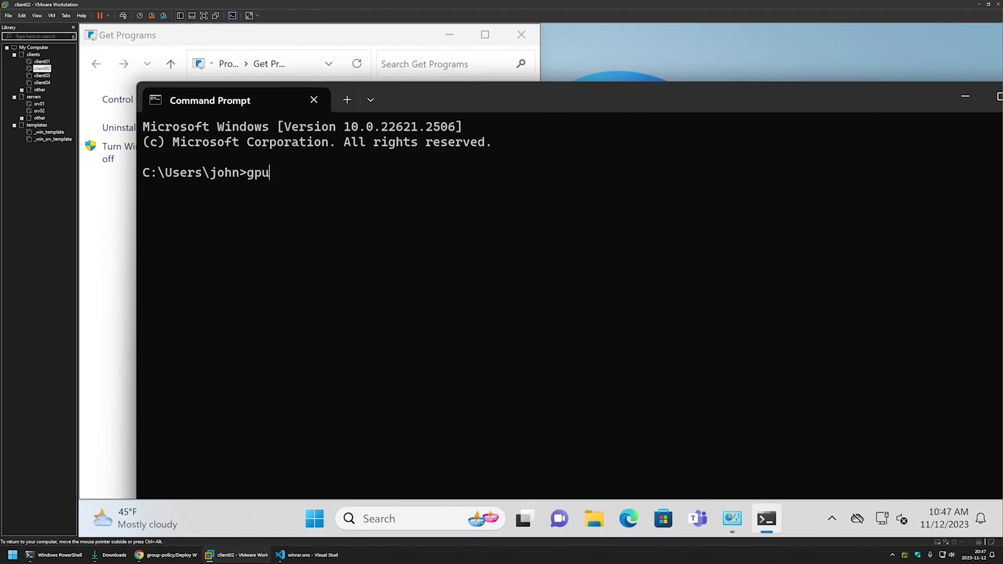
pyautogui.write('pdate')
pyautogui.press('Return')
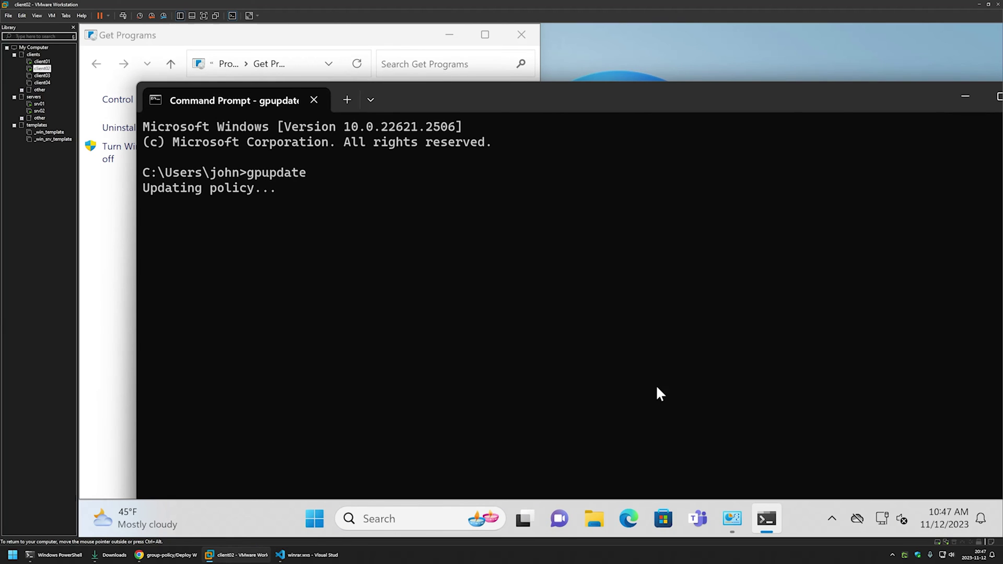
pyautogui.moveTo(602, 107); pyautogui.dragTo(1001, 150)
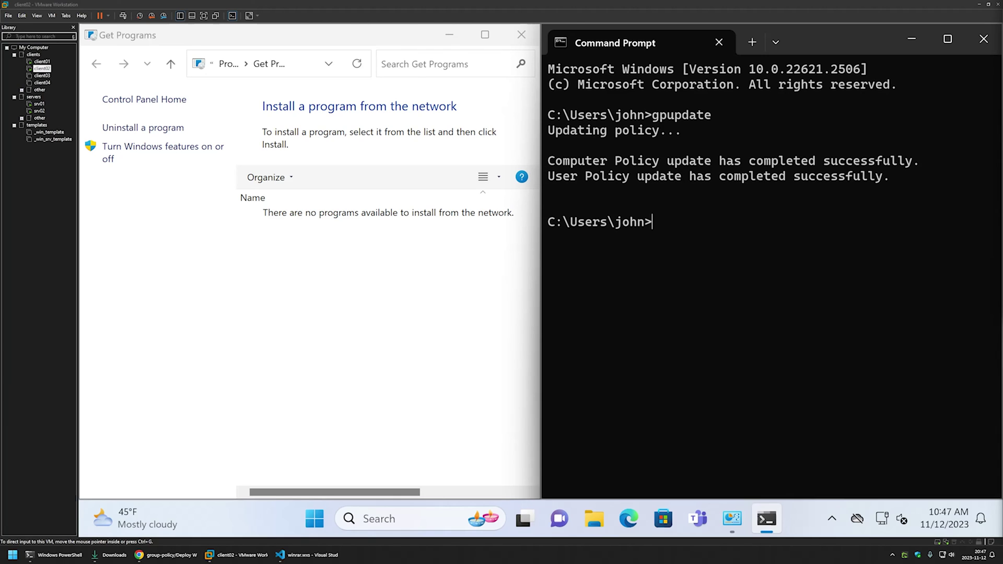
# Refresh the list of network programs, install WinRAR Installer, and dismiss the setup completion message
pyautogui.rightClick(365, 254)
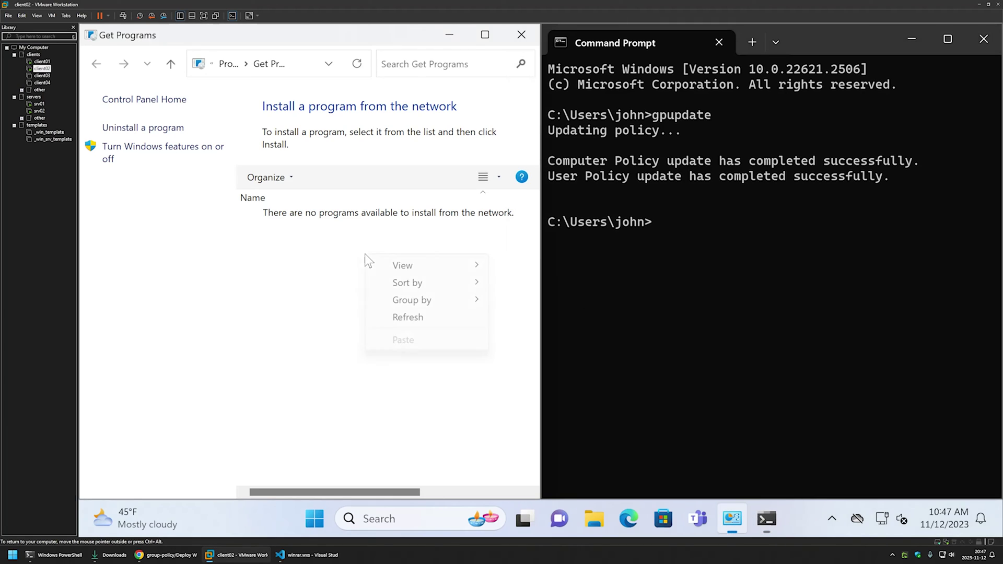
pyautogui.click(415, 322)
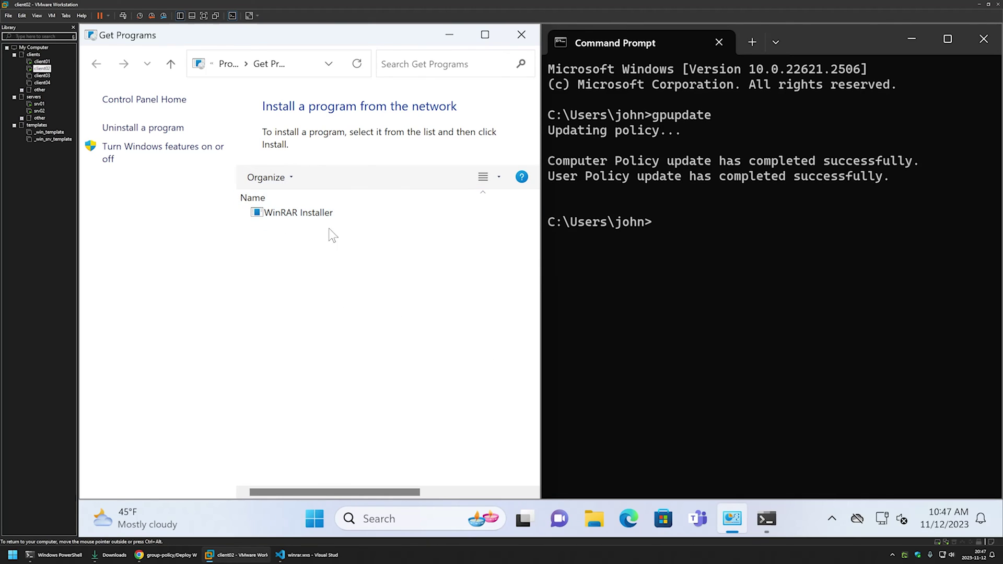
pyautogui.doubleClick(291, 214)
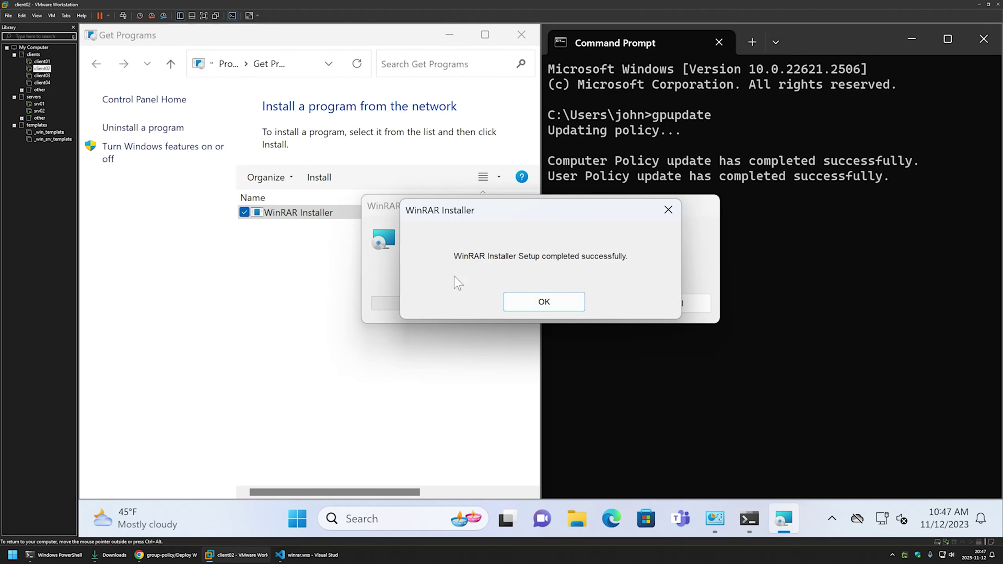
pyautogui.click(542, 303)
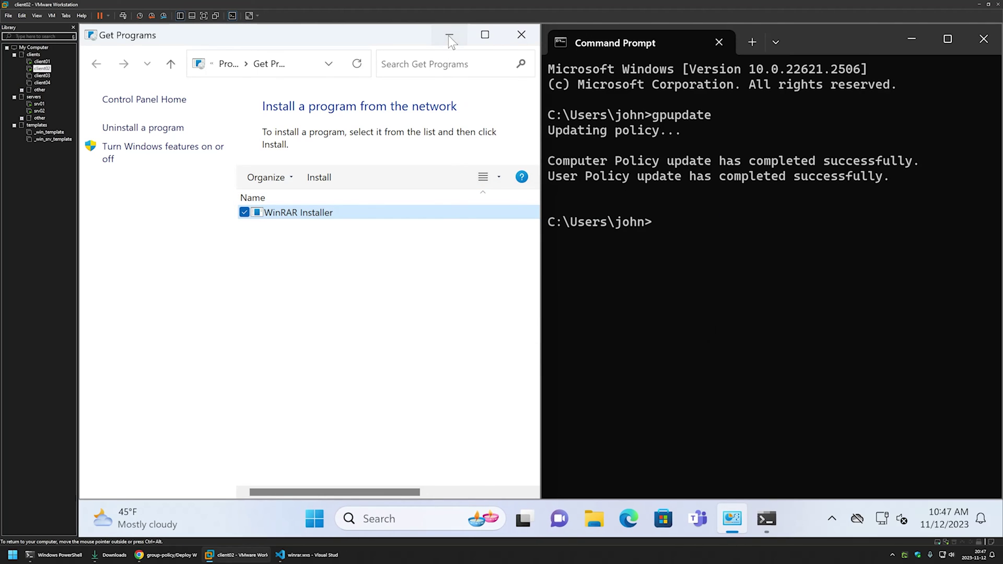
# Minimize Get Programs and check the list of all installed apps for the WinRAR folder and its contents
pyautogui.click(449, 34)
pyautogui.click(315, 519)
pyautogui.click(714, 151)
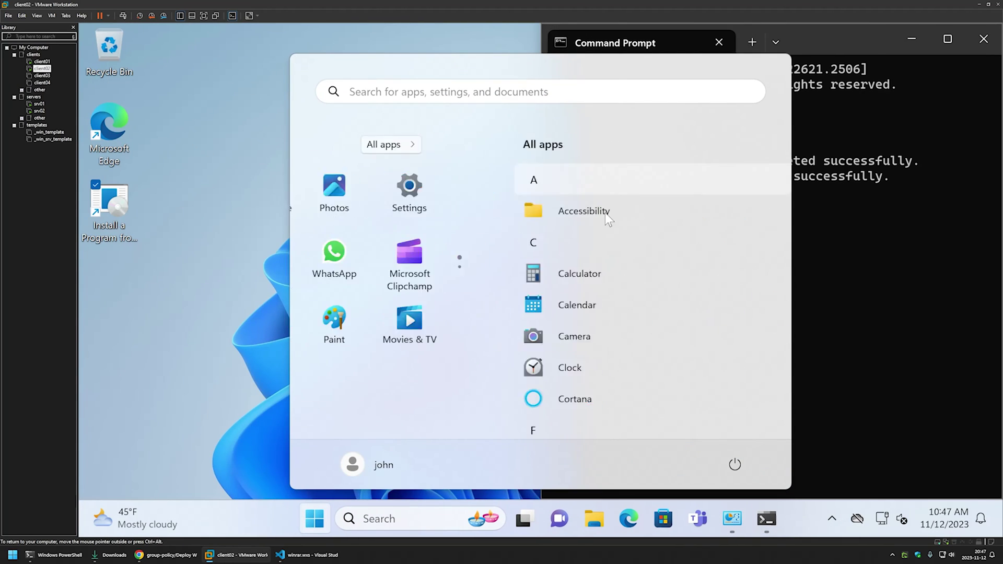
pyautogui.scroll(-10, 553, 220)
pyautogui.scroll(-15, 553, 220)
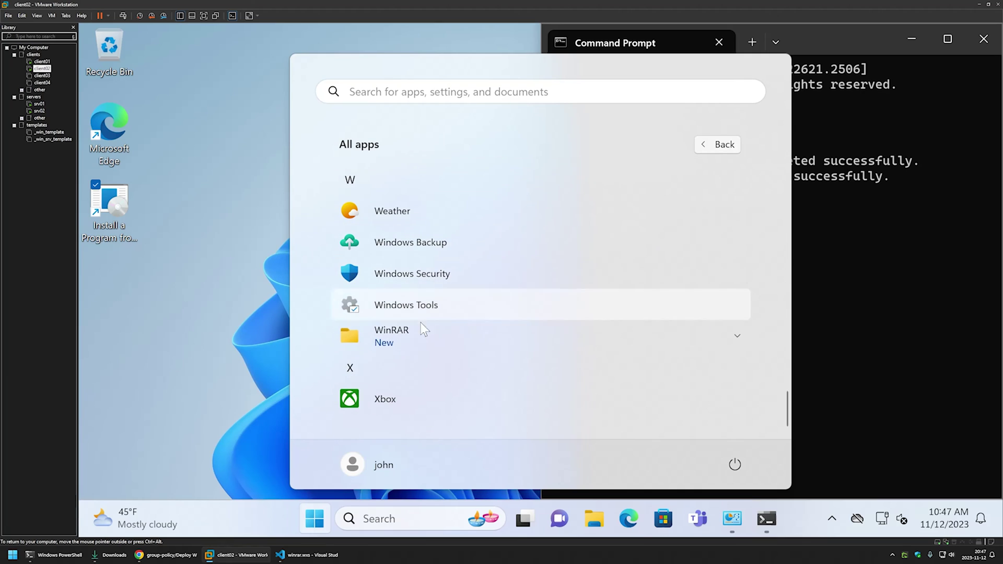
pyautogui.click(638, 333)
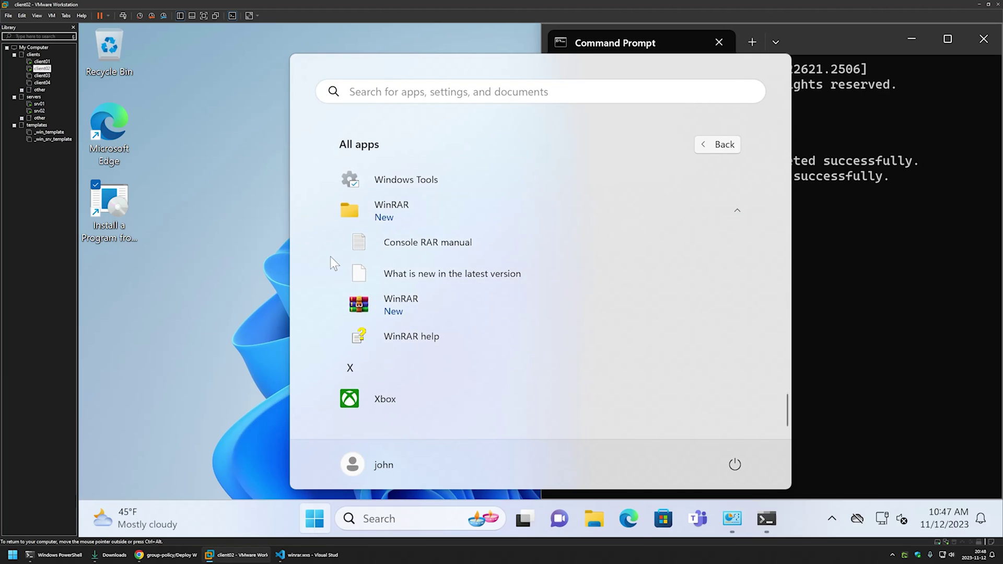
pyautogui.click(256, 183)
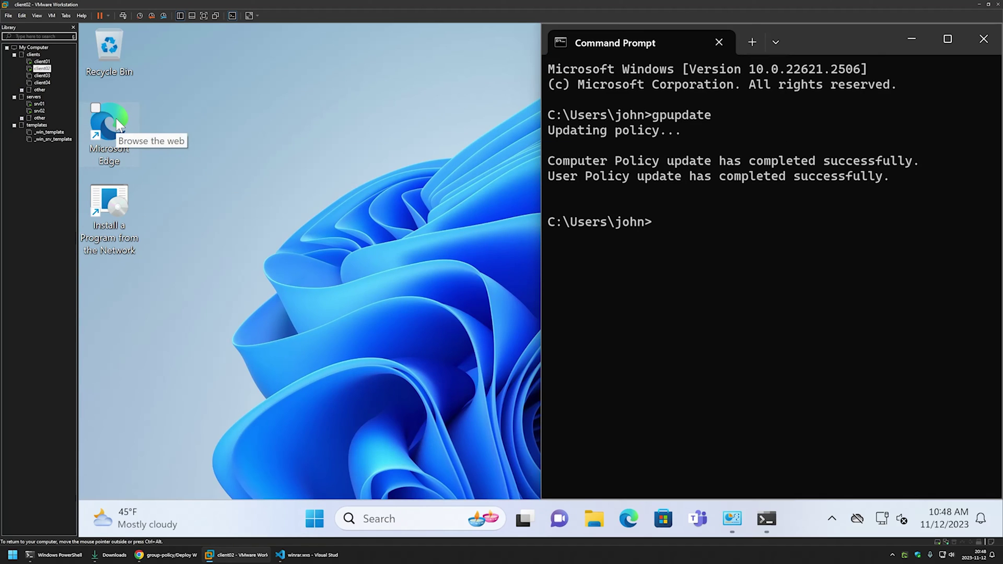
# Compare the context options of the Microsoft Edge desktop shortcut on client02 with those on client01, checking for WinRAR entries
pyautogui.click(116, 118)
pyautogui.rightClick(116, 118)
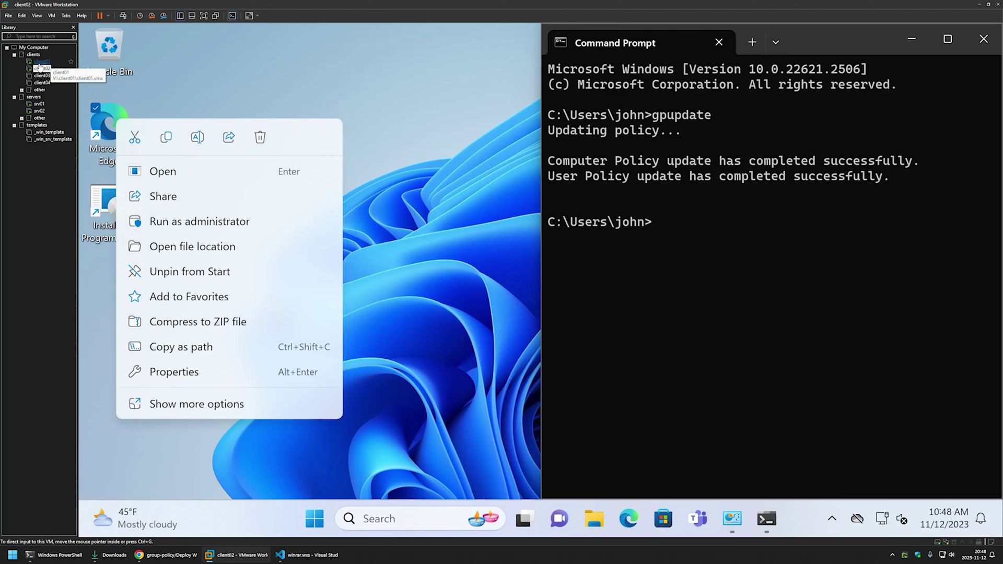
pyautogui.click(46, 61)
pyautogui.click(120, 126)
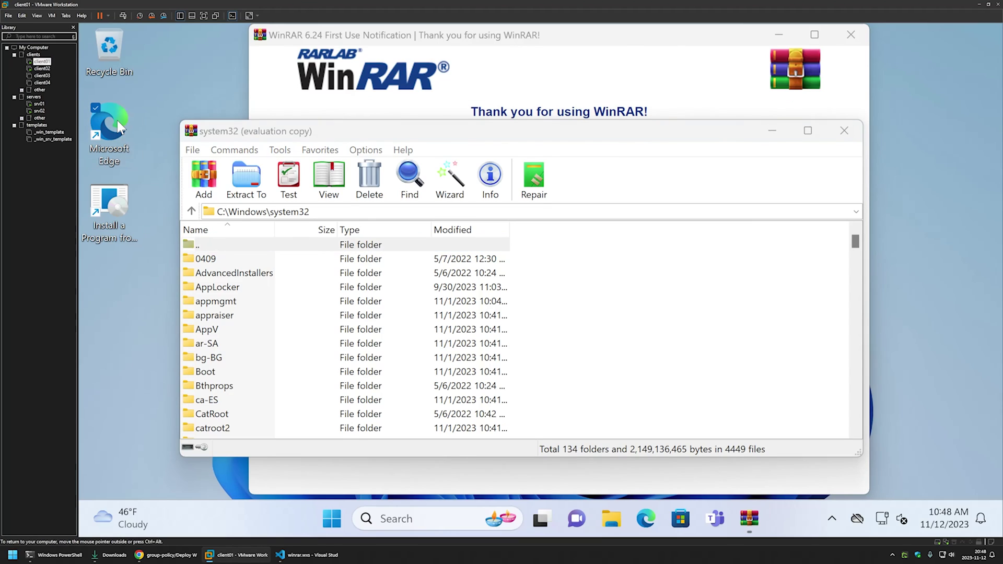
pyautogui.rightClick(117, 120)
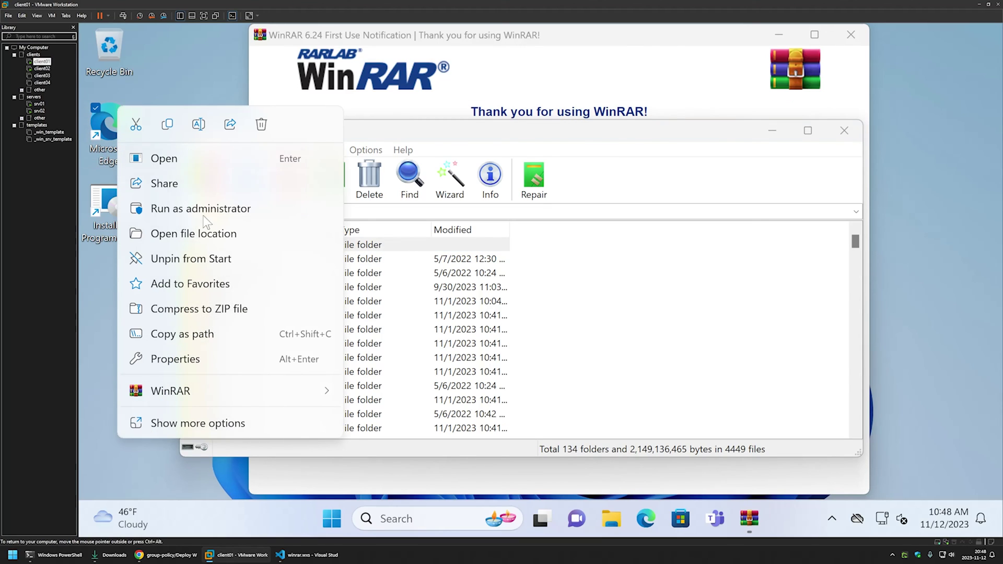
pyautogui.moveTo(200, 387)
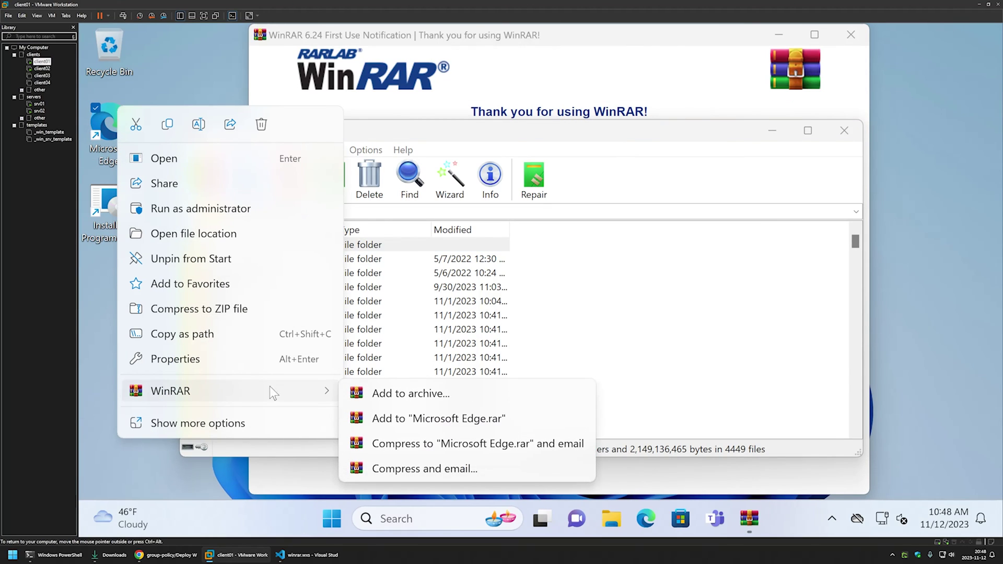
pyautogui.click(42, 68)
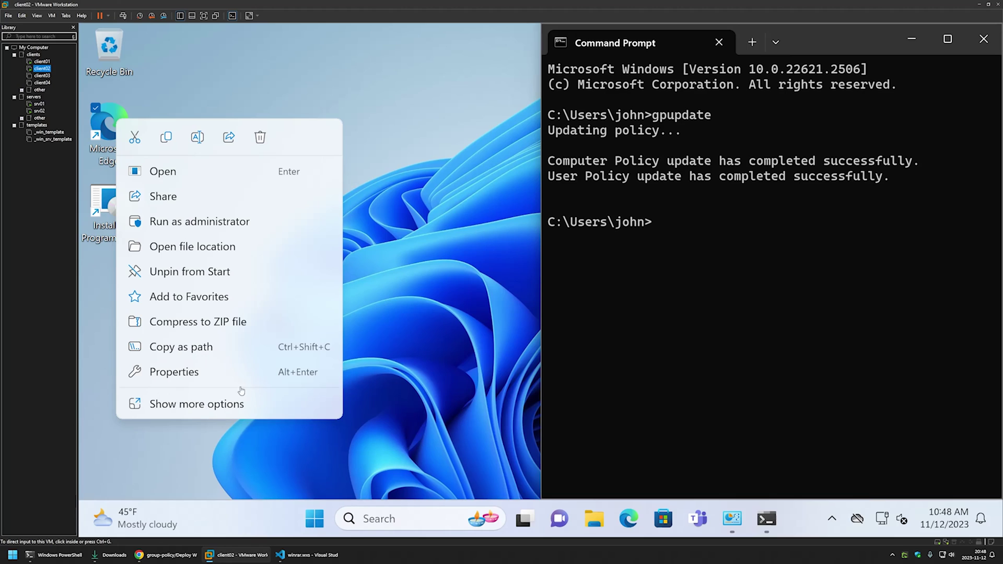
pyautogui.click(396, 315)
# Sign out of client02 and sign back in to the same account with the account password
pyautogui.click(316, 515)
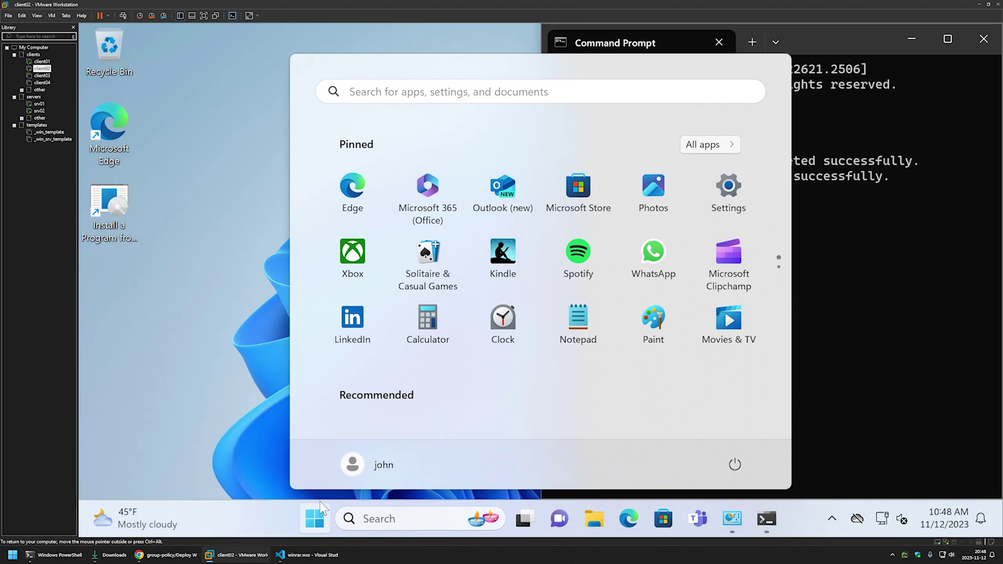
pyautogui.click(379, 469)
pyautogui.click(370, 405)
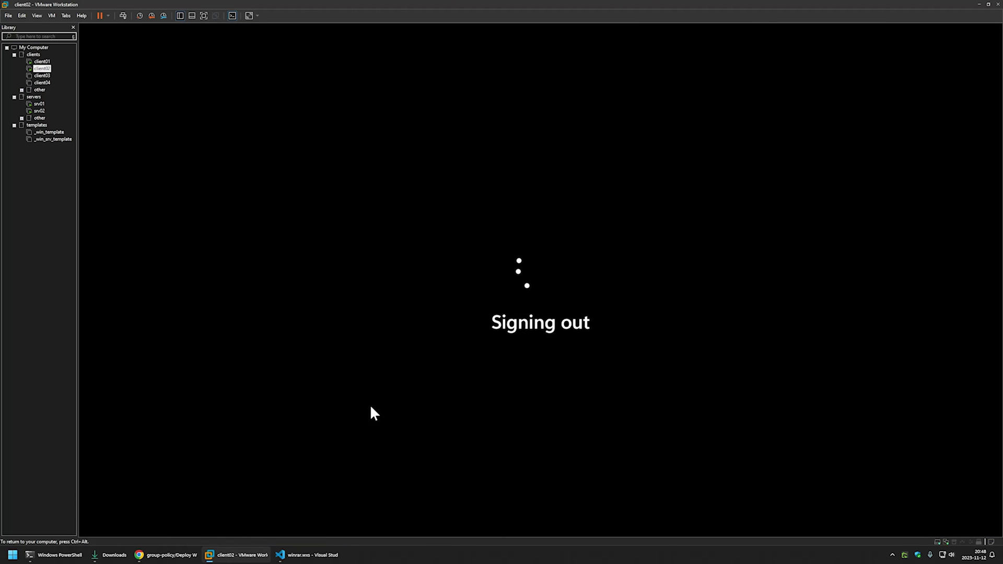
pyautogui.press('space')
pyautogui.write('*****')
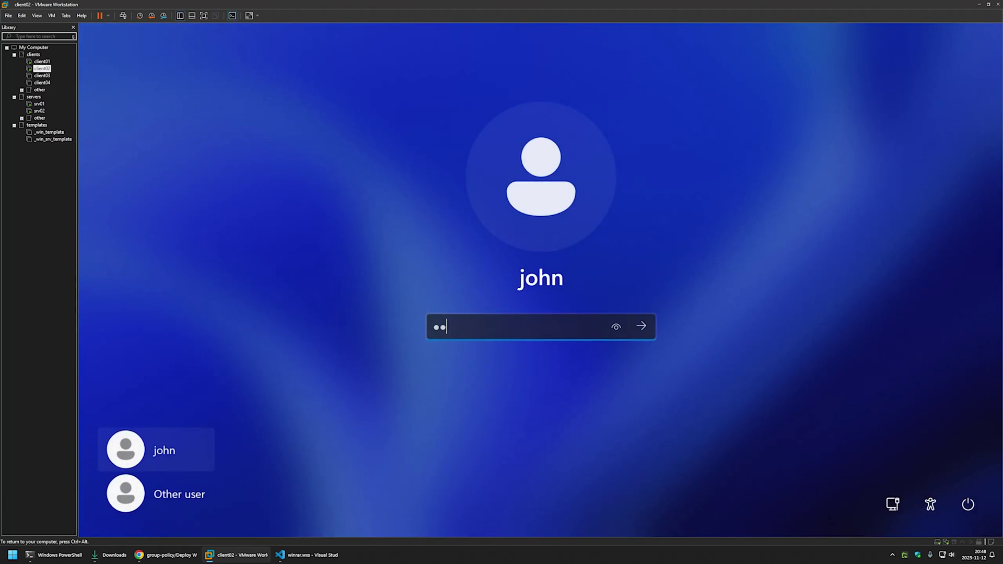
pyautogui.press('Return')
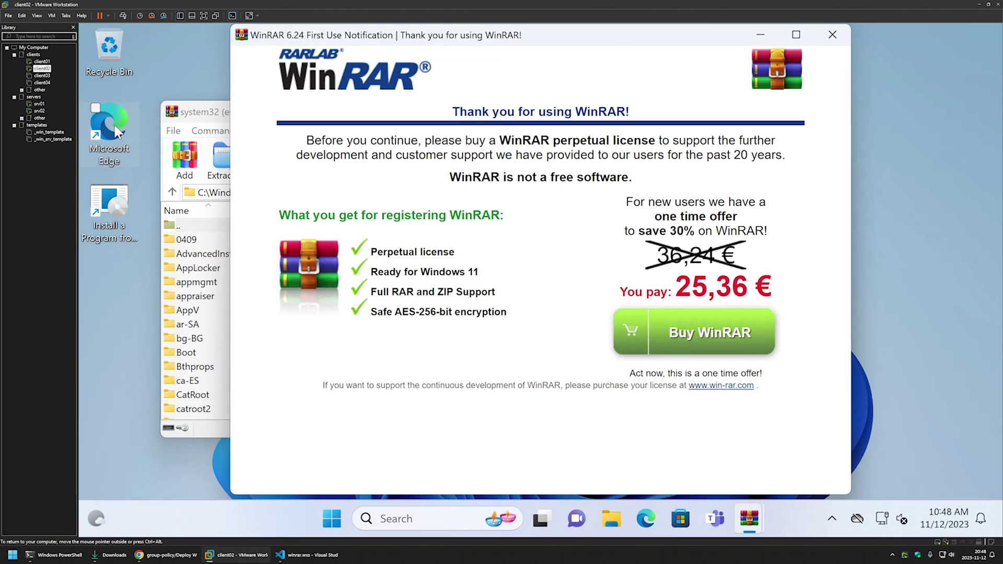
# Check the WinRAR context options of the Microsoft Edge shortcut on client02, and bring the WinRAR archive window to the front
pyautogui.rightClick(114, 123)
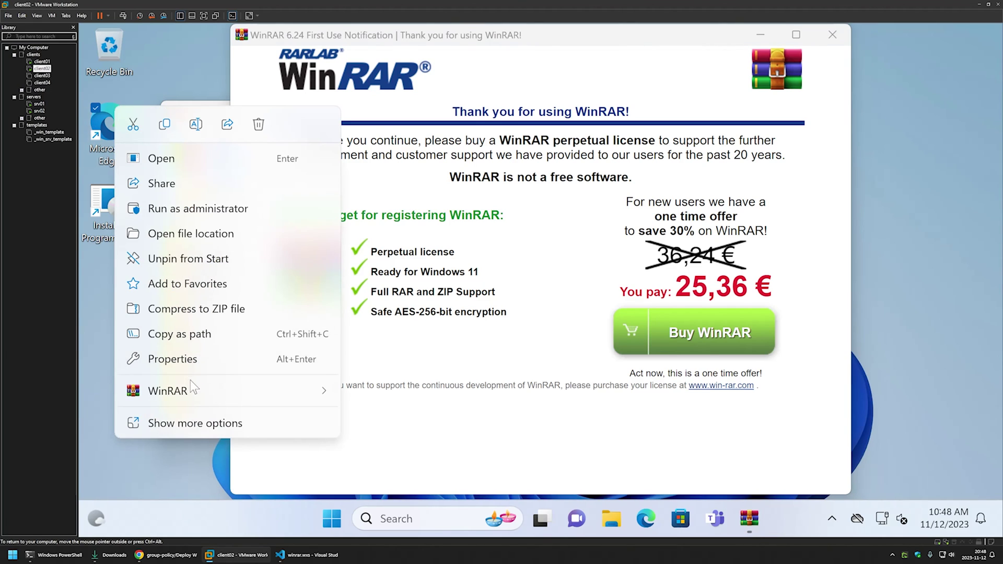
pyautogui.moveTo(188, 387)
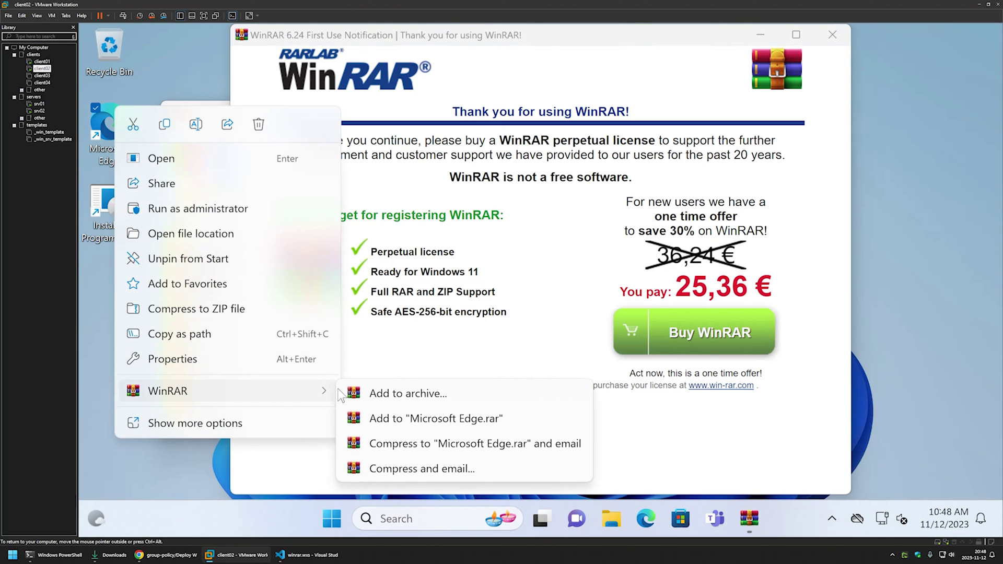
pyautogui.click(204, 443)
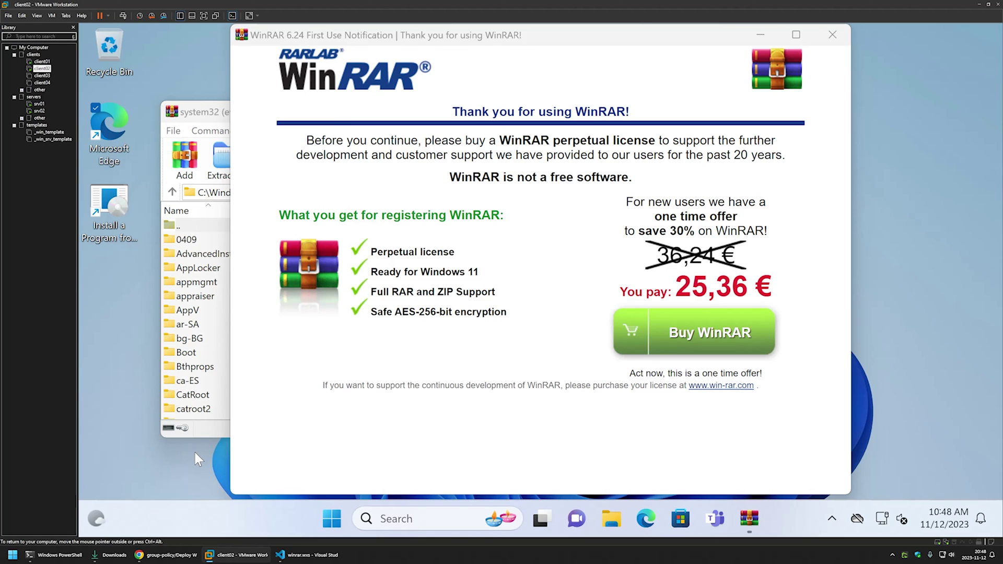
pyautogui.click(210, 118)
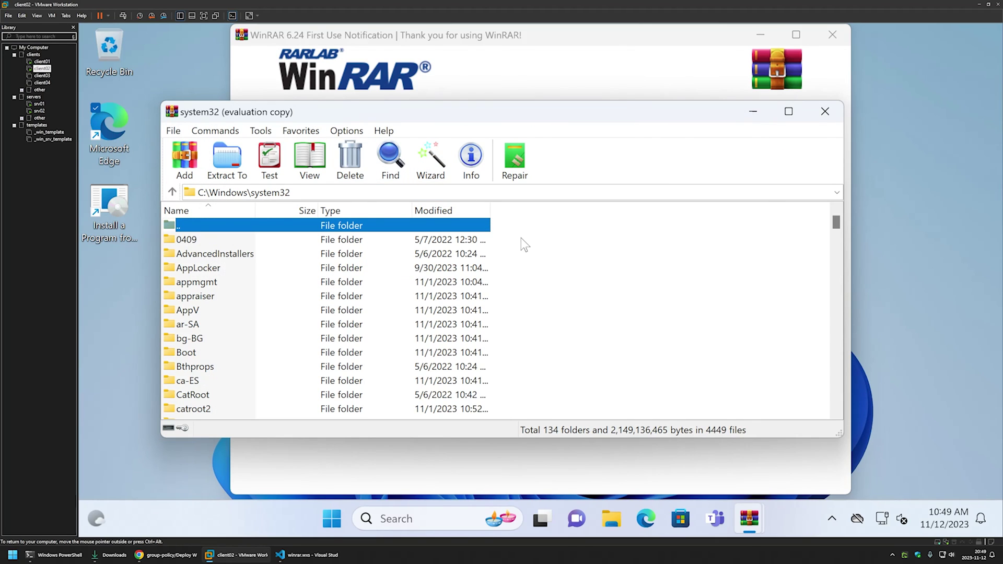